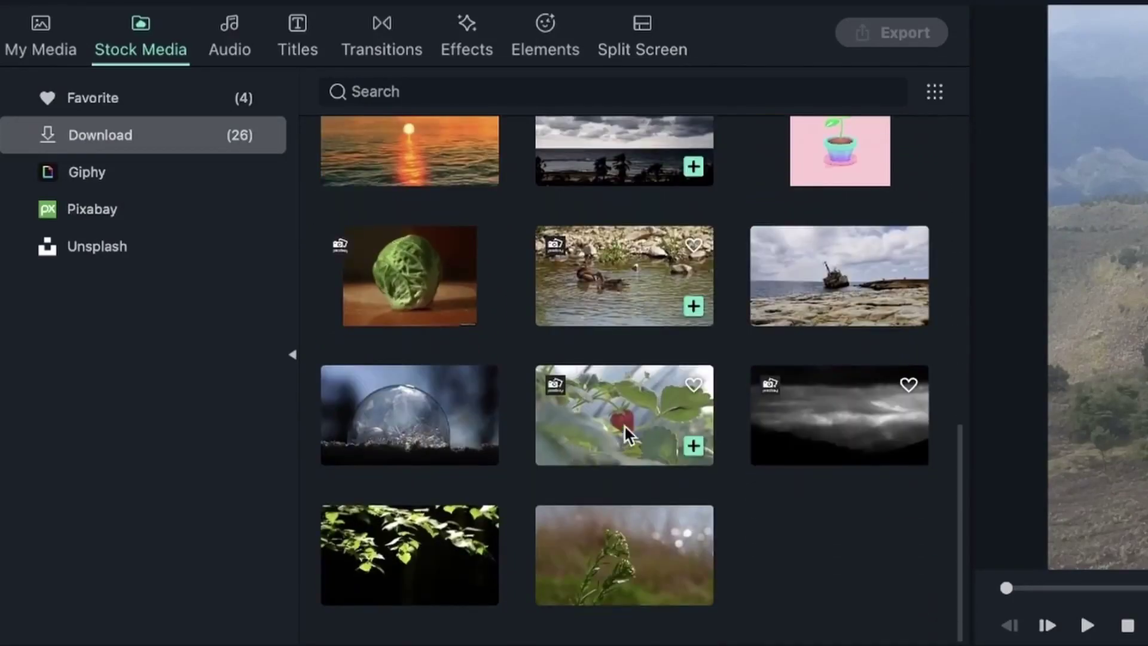
# Step: Put the strawberry clip on video track 1, then add the mountain aerial clip after it
pyautogui.moveTo(624, 424); pyautogui.dragTo(71, 540)
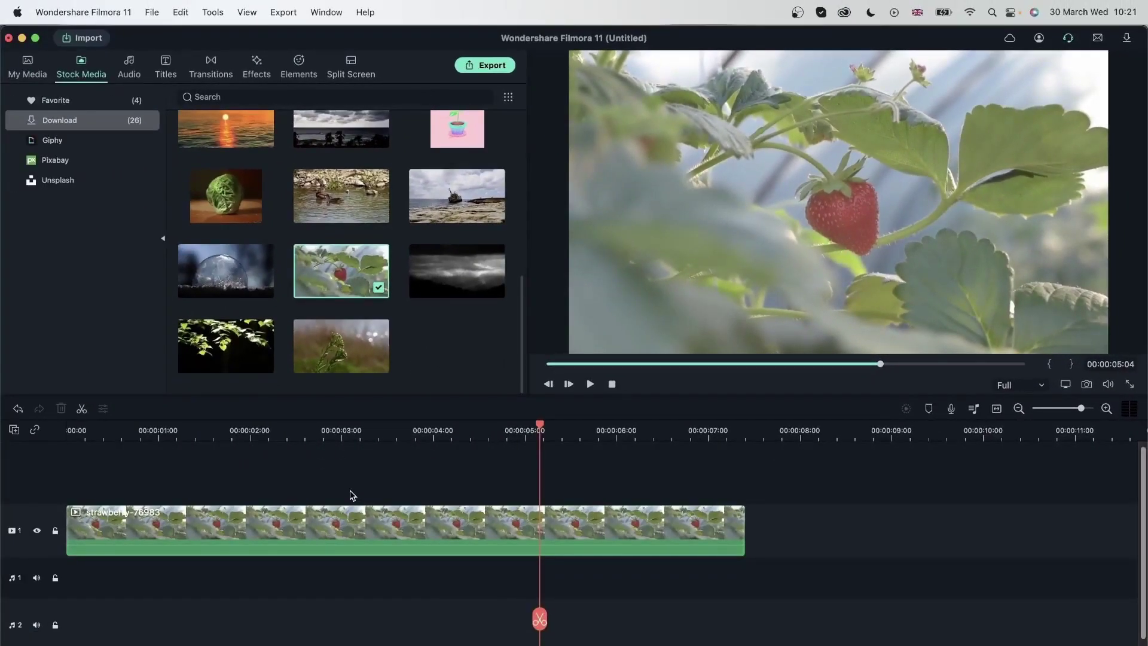
pyautogui.scroll(1, 437, 328)
pyautogui.scroll(5, 440, 323)
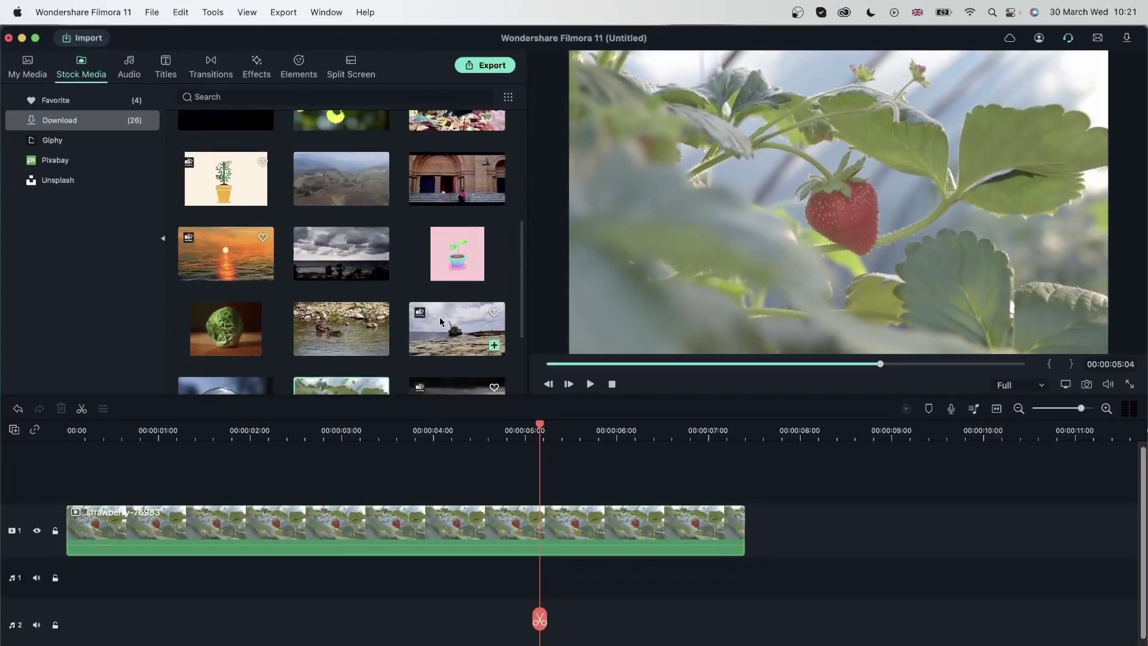
pyautogui.moveTo(333, 179); pyautogui.dragTo(736, 543)
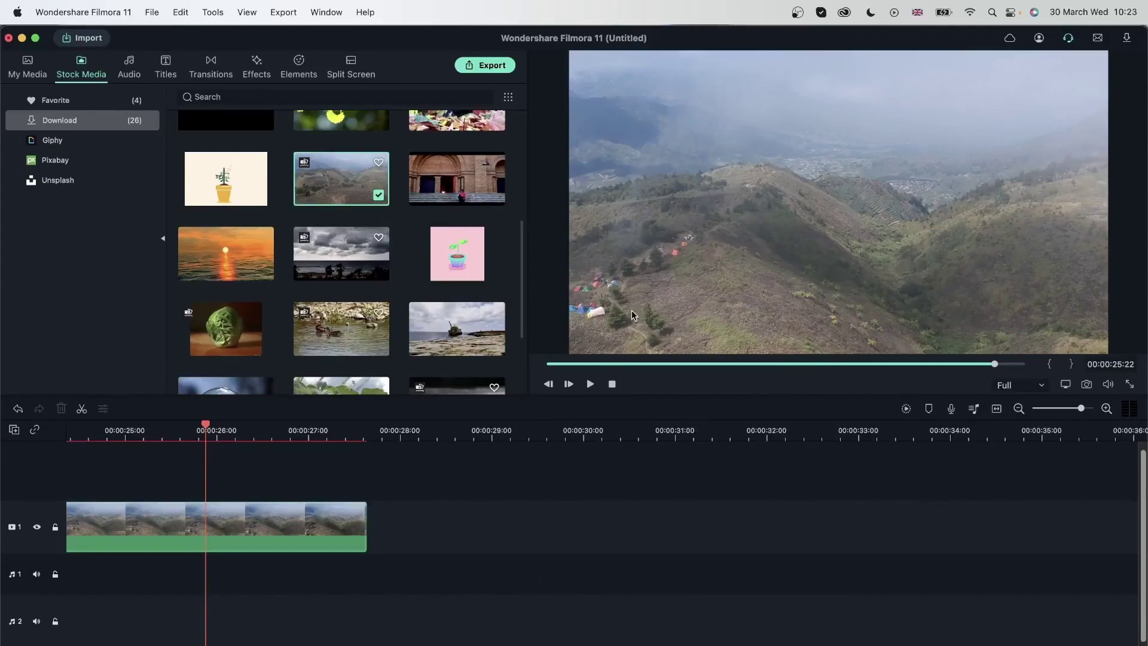
pyautogui.hscroll(-3, 500, 556)
pyautogui.hscroll(-6, 500, 553)
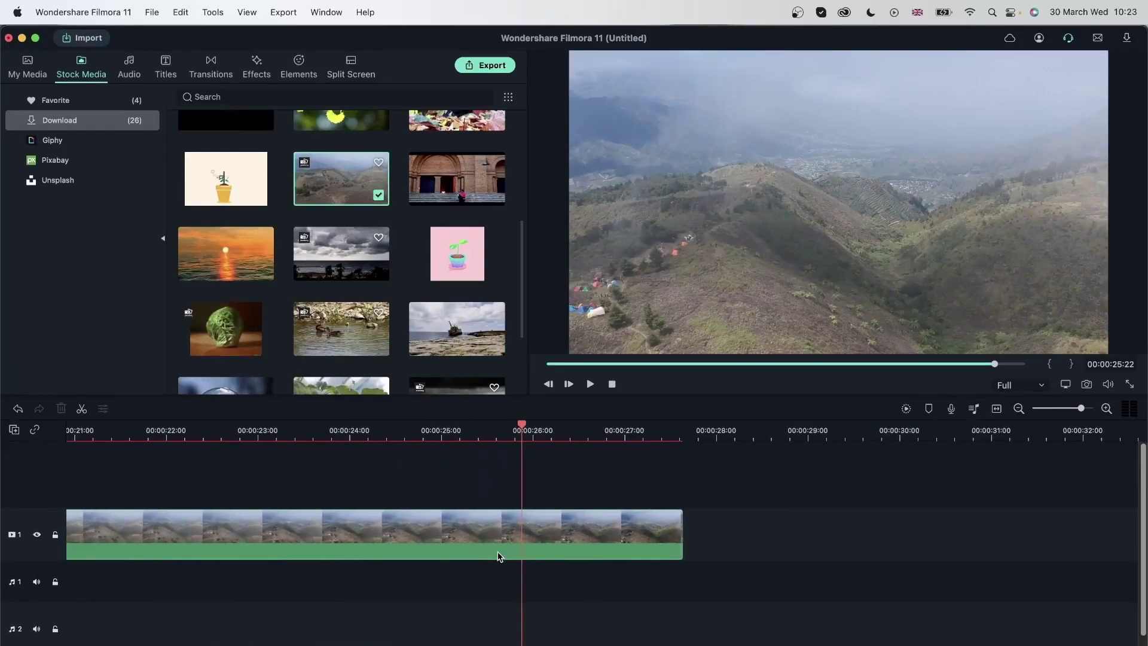
pyautogui.click(157, 430)
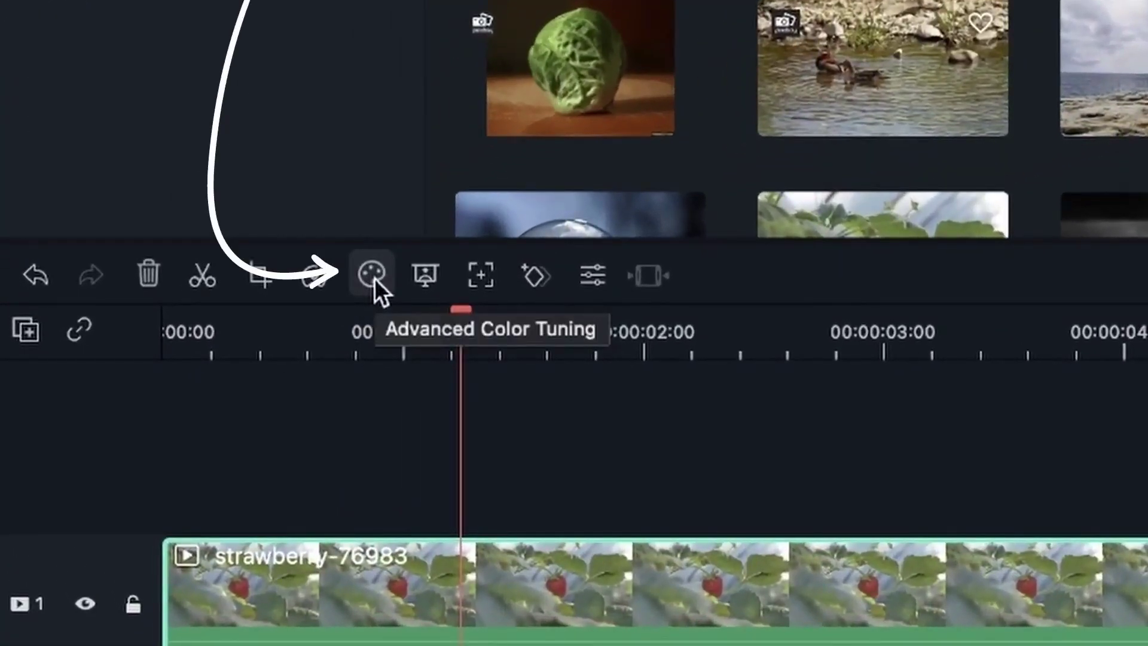
# Step: Open Advanced Color Tuning for the strawberry clip from its Color Correction option
pyautogui.click(372, 275)
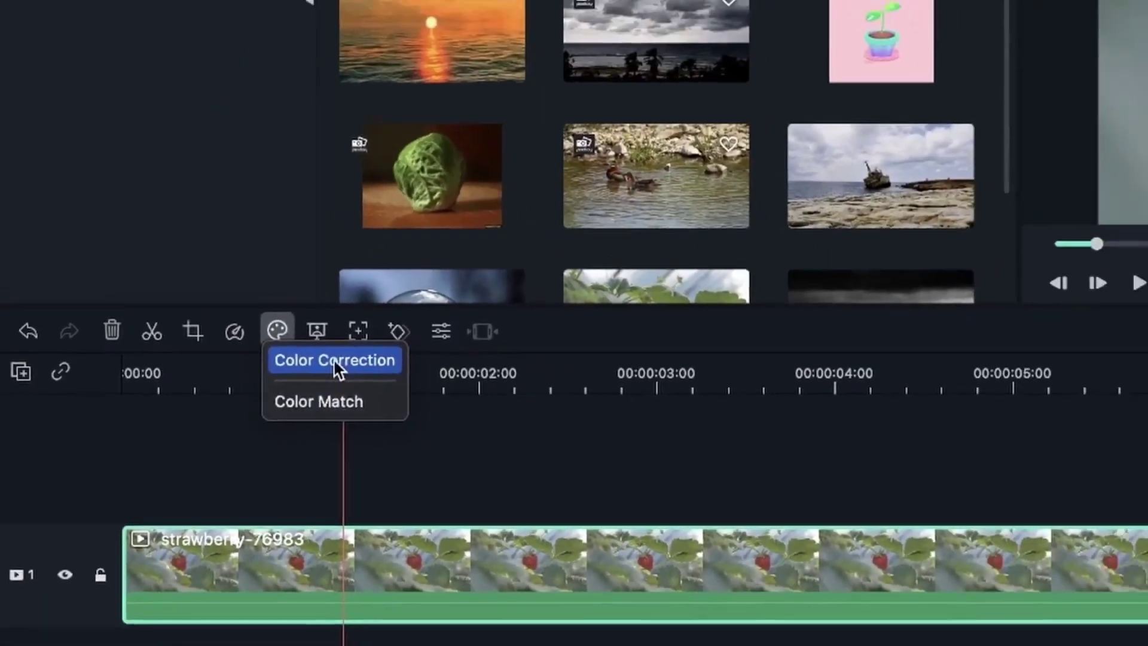
pyautogui.click(418, 314)
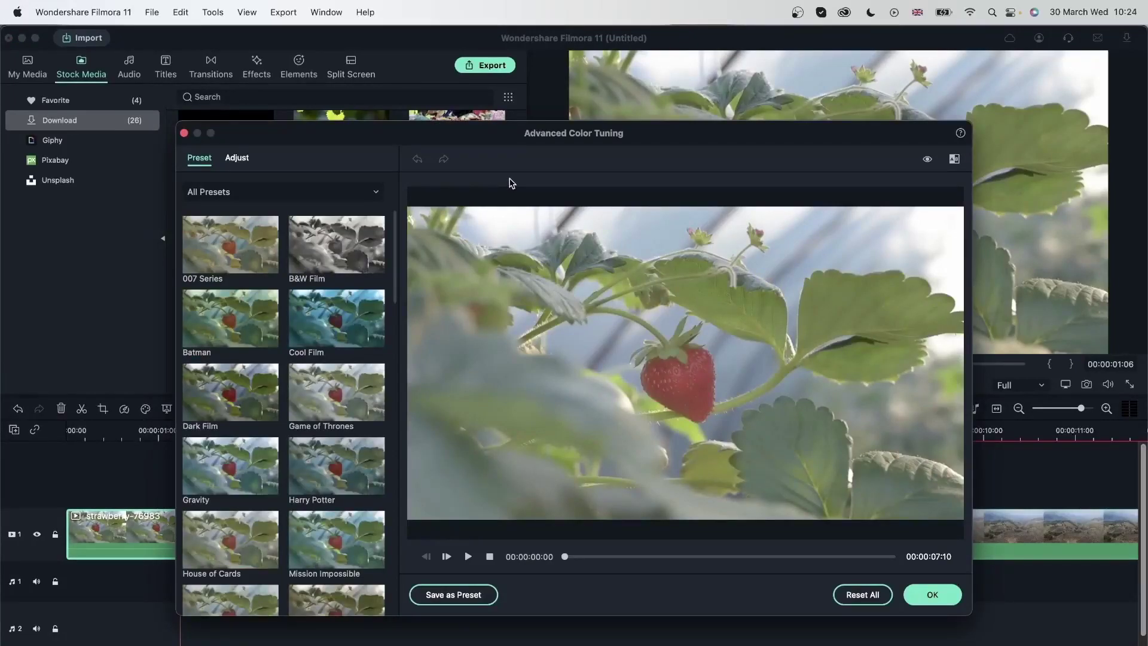
pyautogui.moveTo(479, 133); pyautogui.dragTo(435, 70)
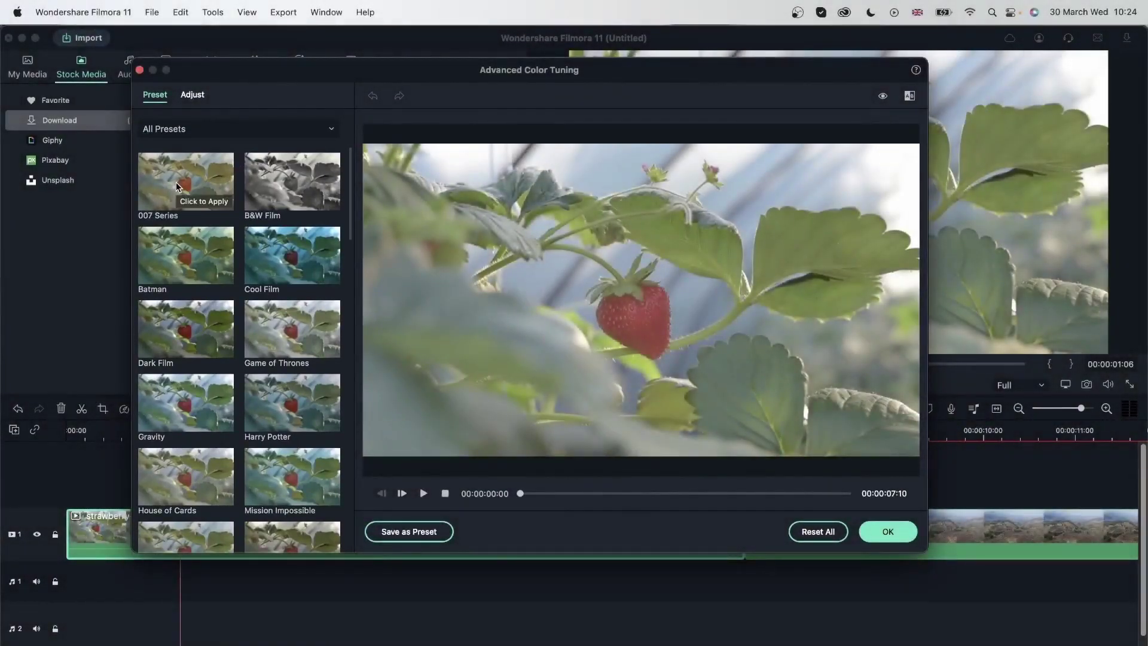
# Step: Preview the 007 Series, Harry Potter, House of Cards, Blockbuster, TV and Lomo presets
pyautogui.click(176, 182)
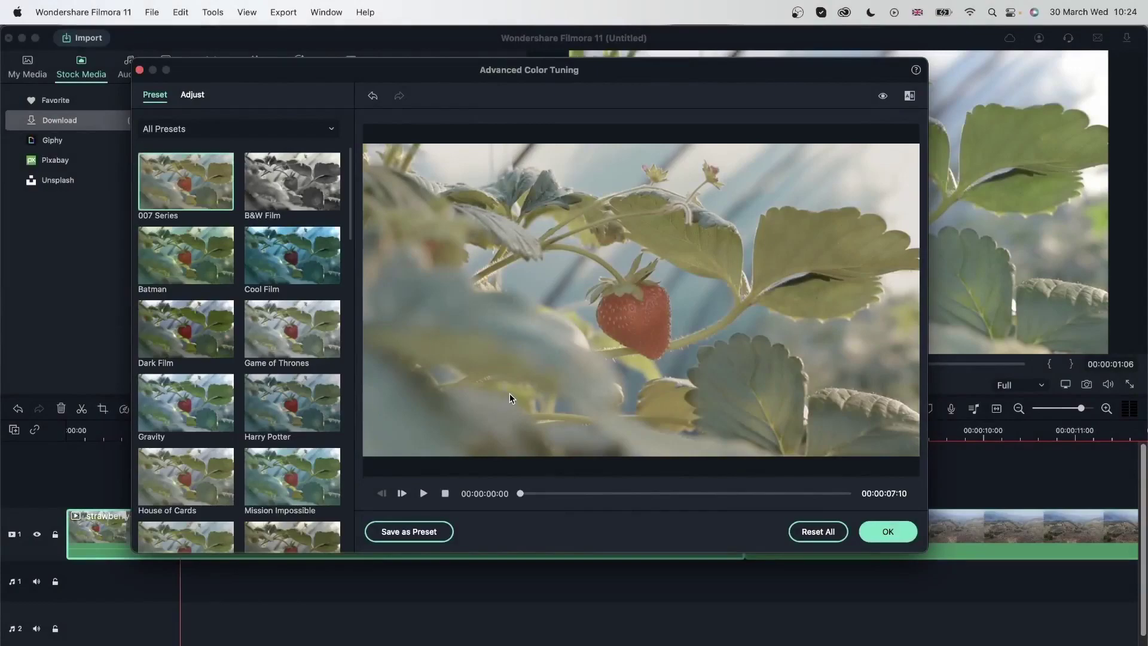
pyautogui.click(418, 499)
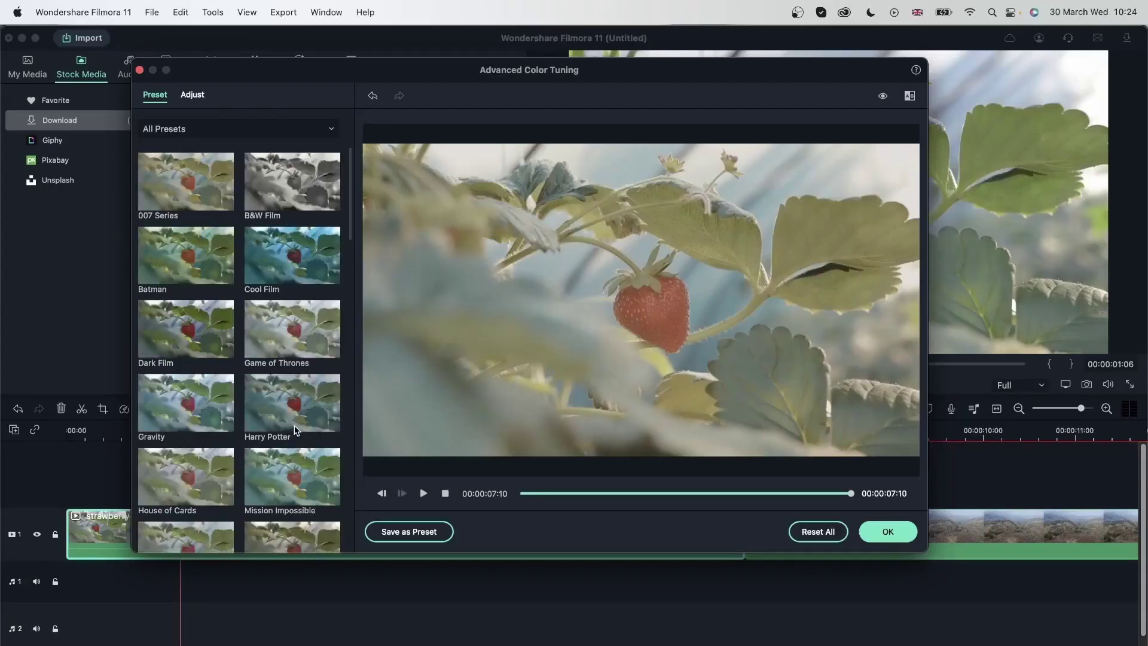
pyautogui.click(294, 424)
pyautogui.click(423, 493)
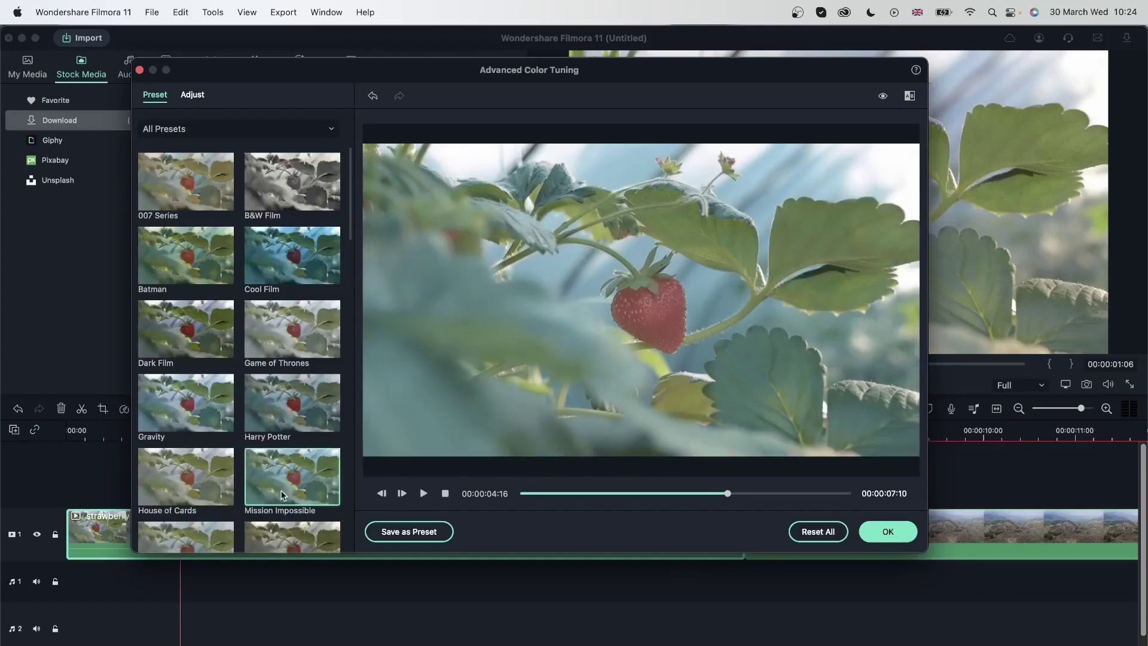
pyautogui.click(179, 494)
pyautogui.scroll(-10, 179, 472)
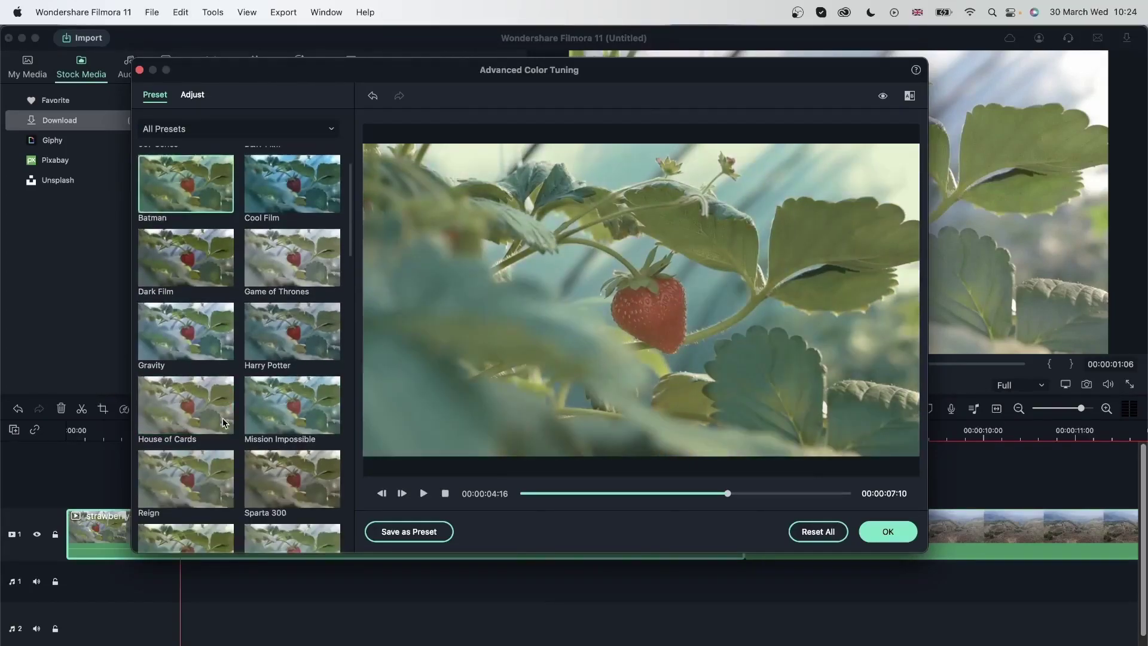
pyautogui.scroll(-10, 213, 430)
pyautogui.click(275, 247)
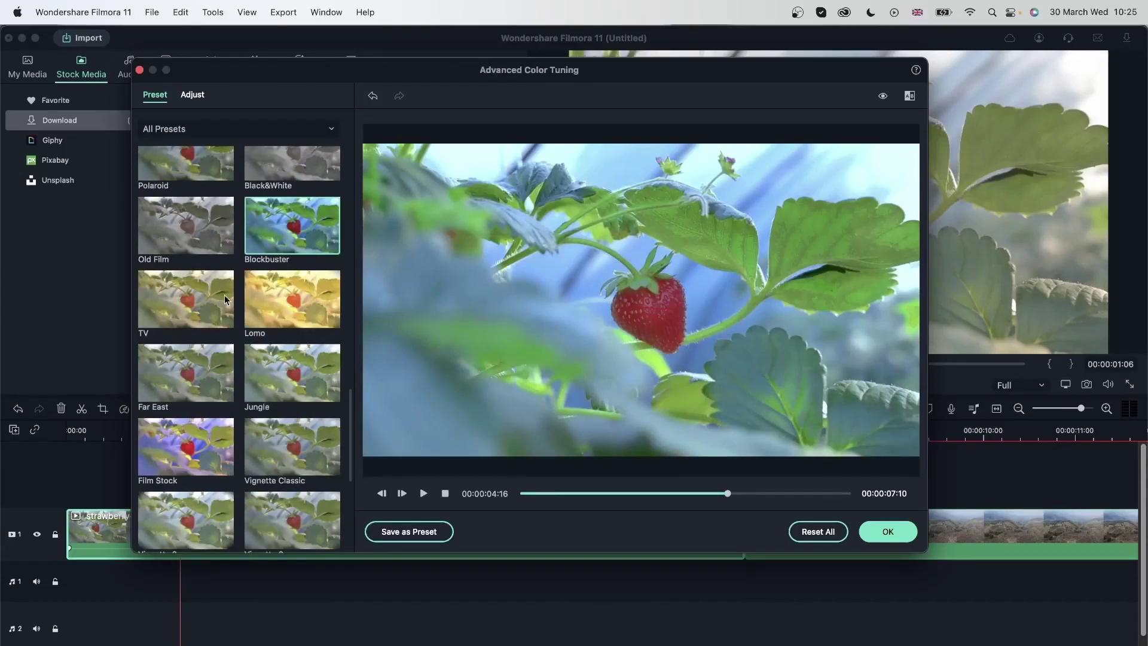
pyautogui.click(174, 293)
pyautogui.click(312, 295)
pyautogui.scroll(-10, 210, 224)
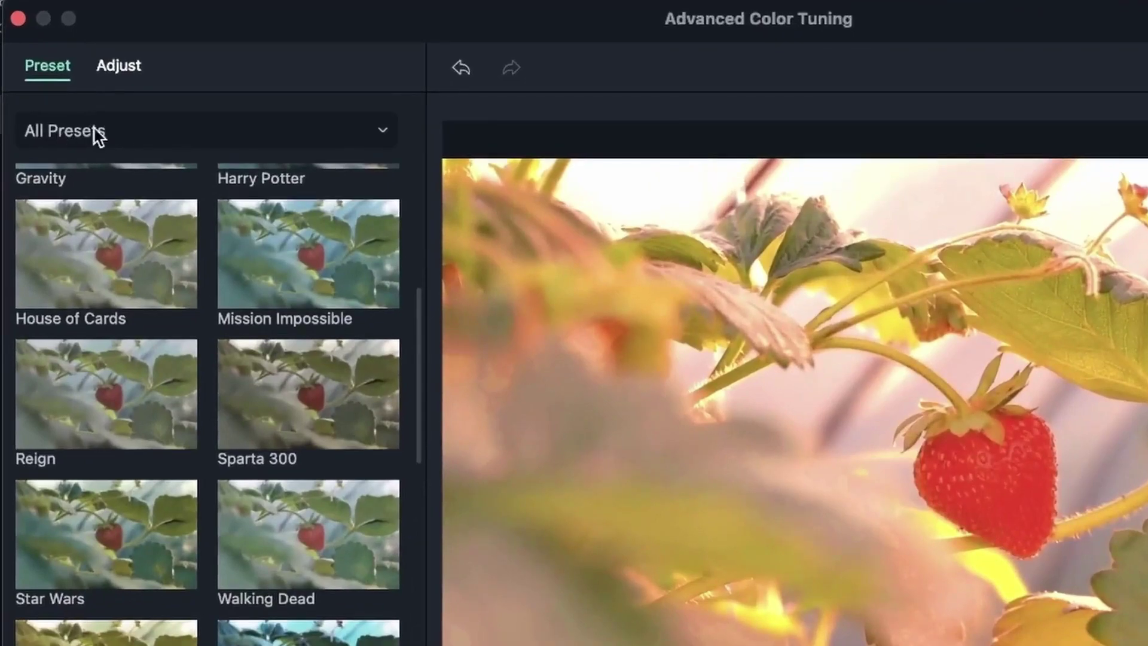
# Step: Filter to Vignette presets and try Vignette 3, Vignette 2, Vignette Classic, 5 and 10
pyautogui.click(224, 140)
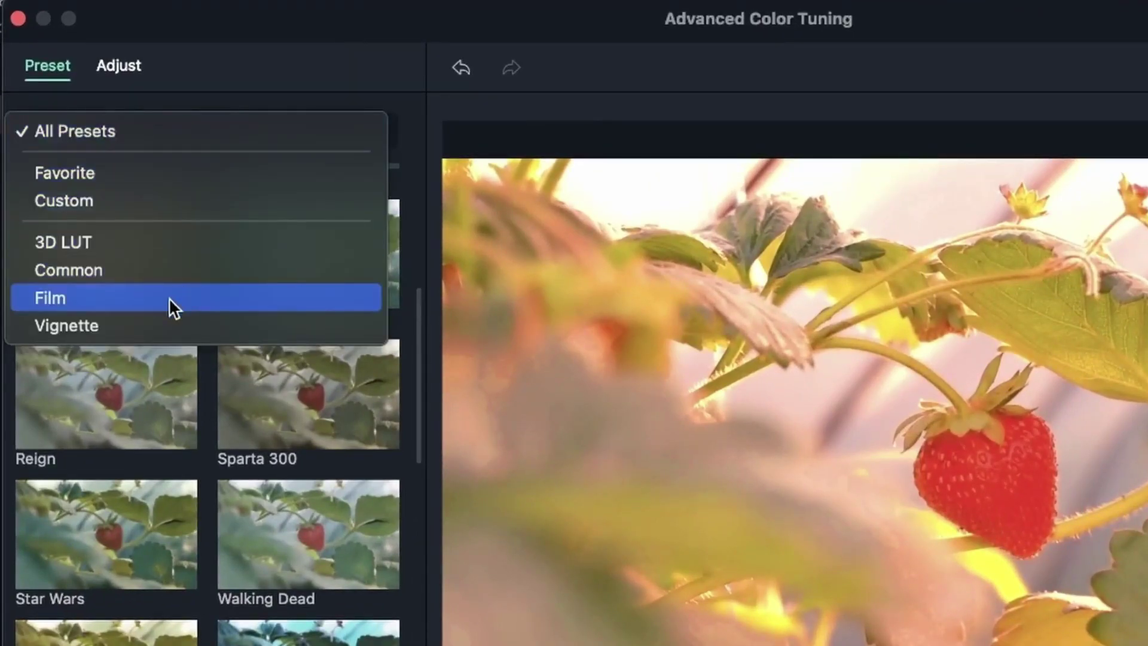
pyautogui.click(168, 323)
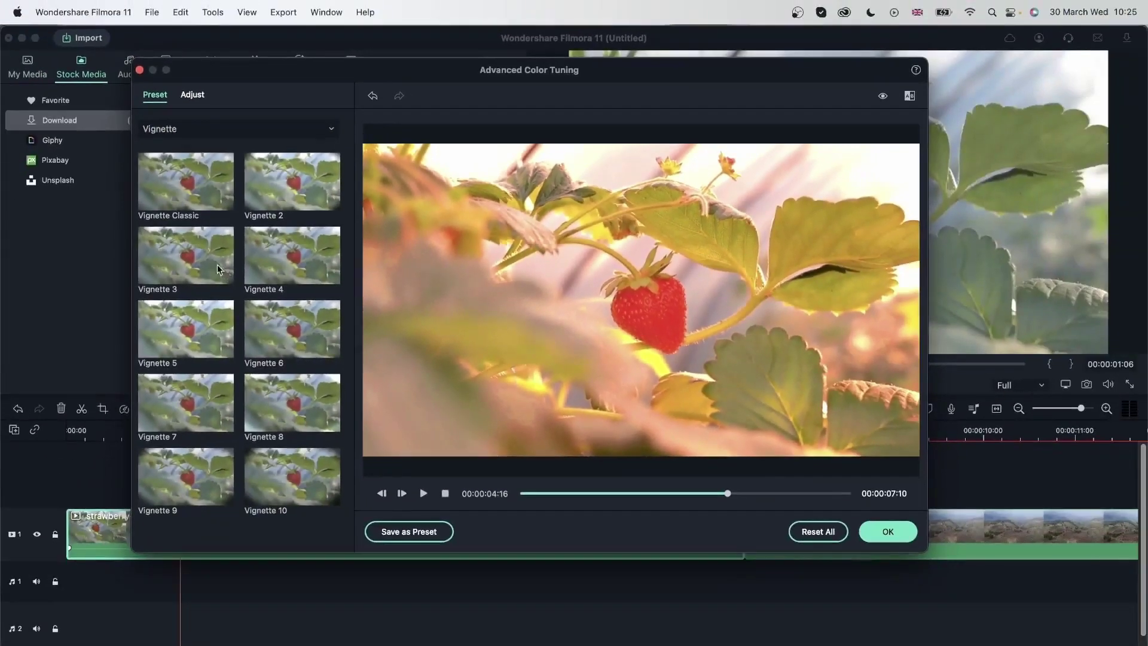
pyautogui.click(209, 263)
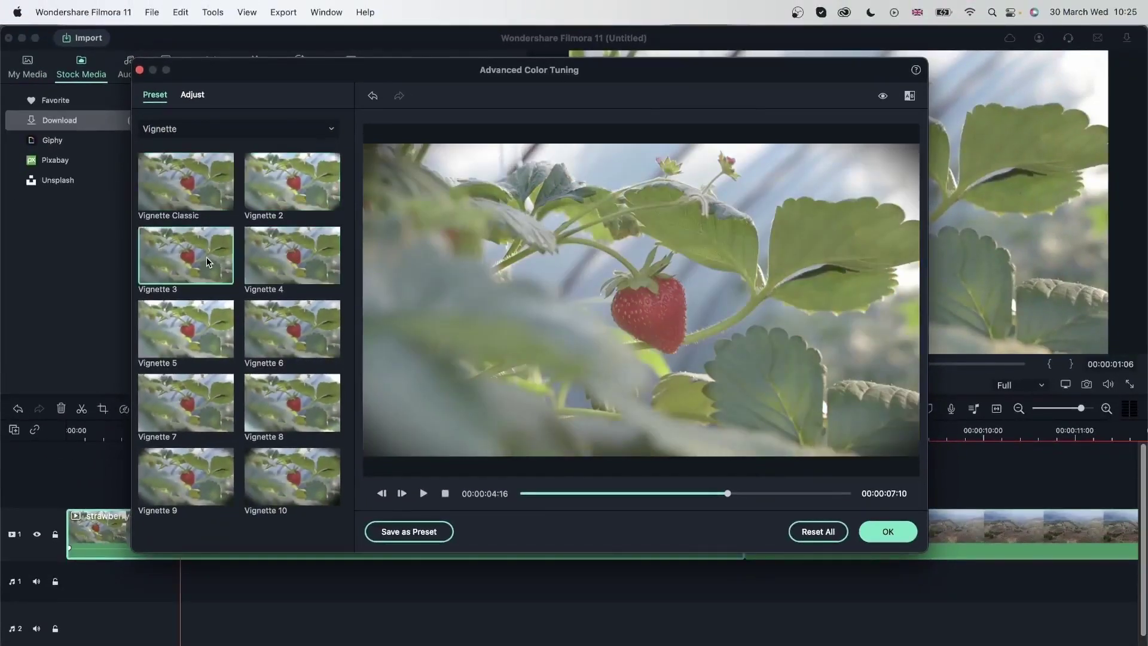
pyautogui.click(286, 193)
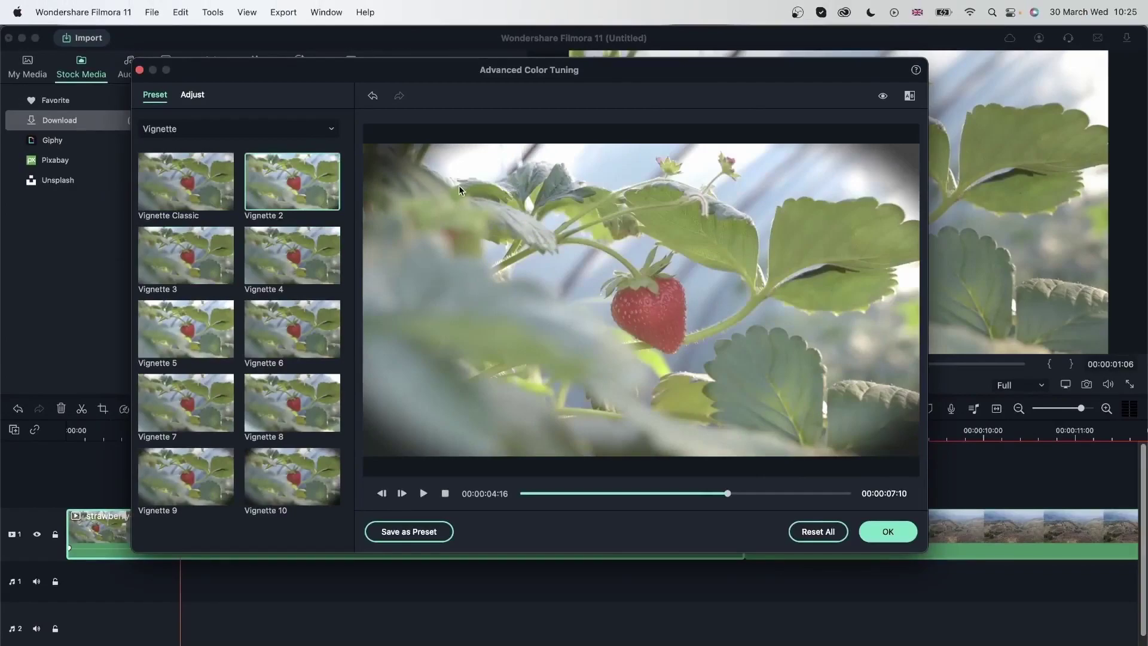
pyautogui.click(210, 177)
pyautogui.click(208, 335)
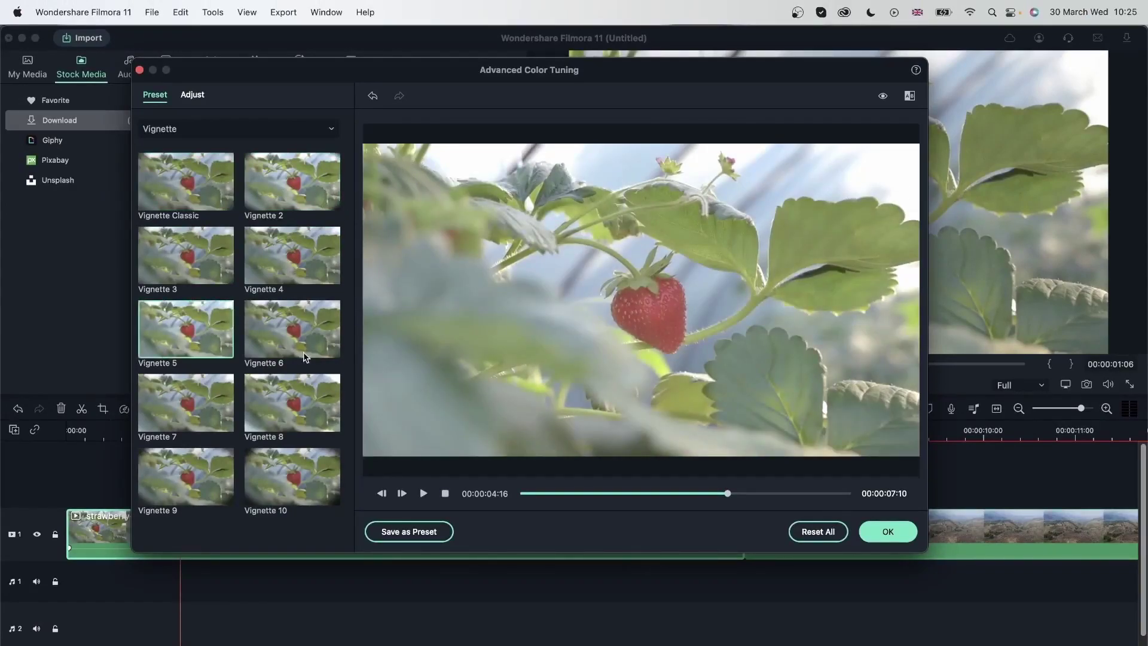
pyautogui.click(286, 473)
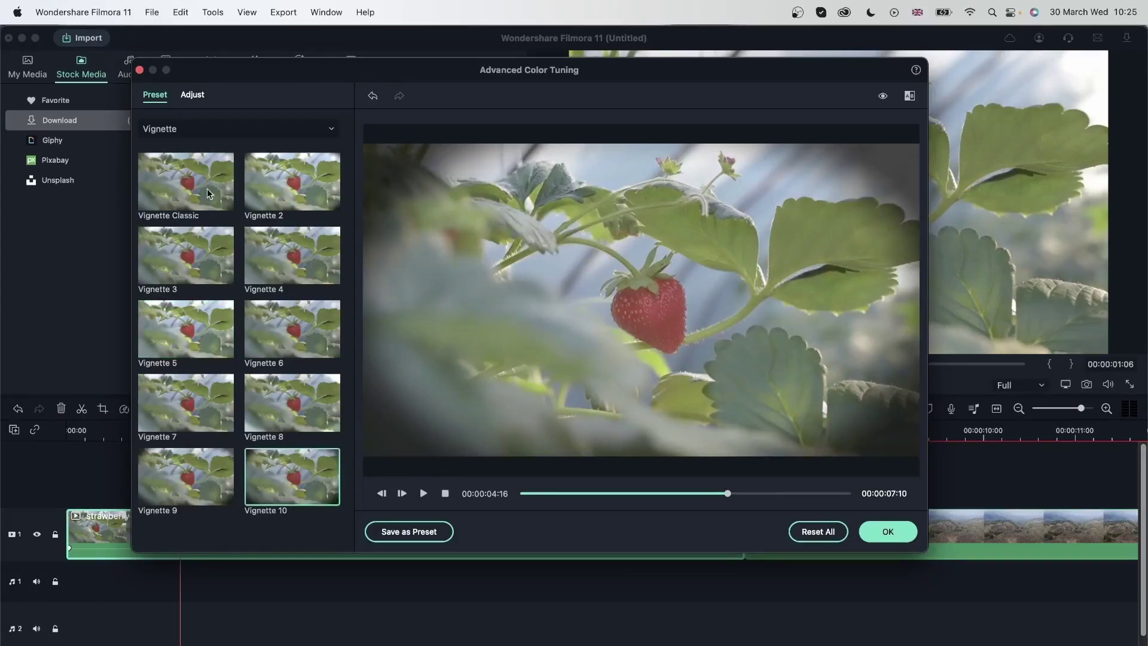
# Step: Filter to Film presets and try Polaroid, Old Film, Black&White and Epic at 00:00:03:15
pyautogui.click(186, 130)
pyautogui.click(192, 113)
pyautogui.click(282, 193)
pyautogui.click(279, 256)
pyautogui.click(203, 253)
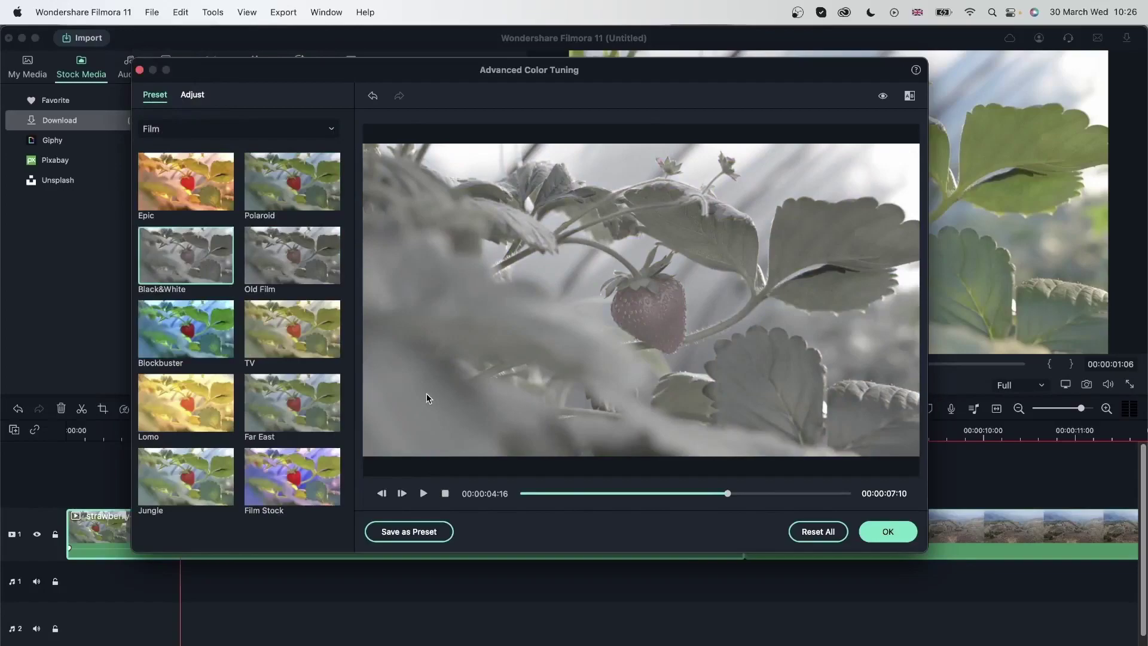
pyautogui.moveTo(727, 493)
pyautogui.mouseDown()
pyautogui.moveTo(680, 494)
pyautogui.moveTo(734, 494)
pyautogui.mouseUp()
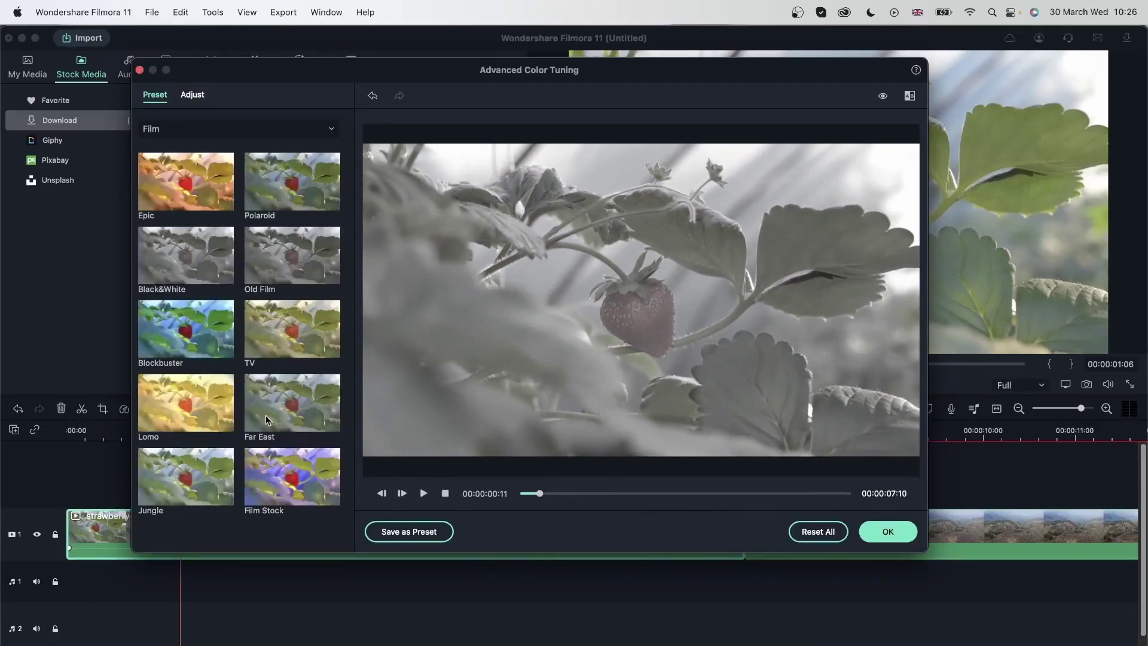
pyautogui.click(222, 157)
# Step: Try the Common Cool, Warm and Boost Color presets, apply Shadow Details, then list 3D LUT presets
pyautogui.click(224, 135)
pyautogui.click(219, 115)
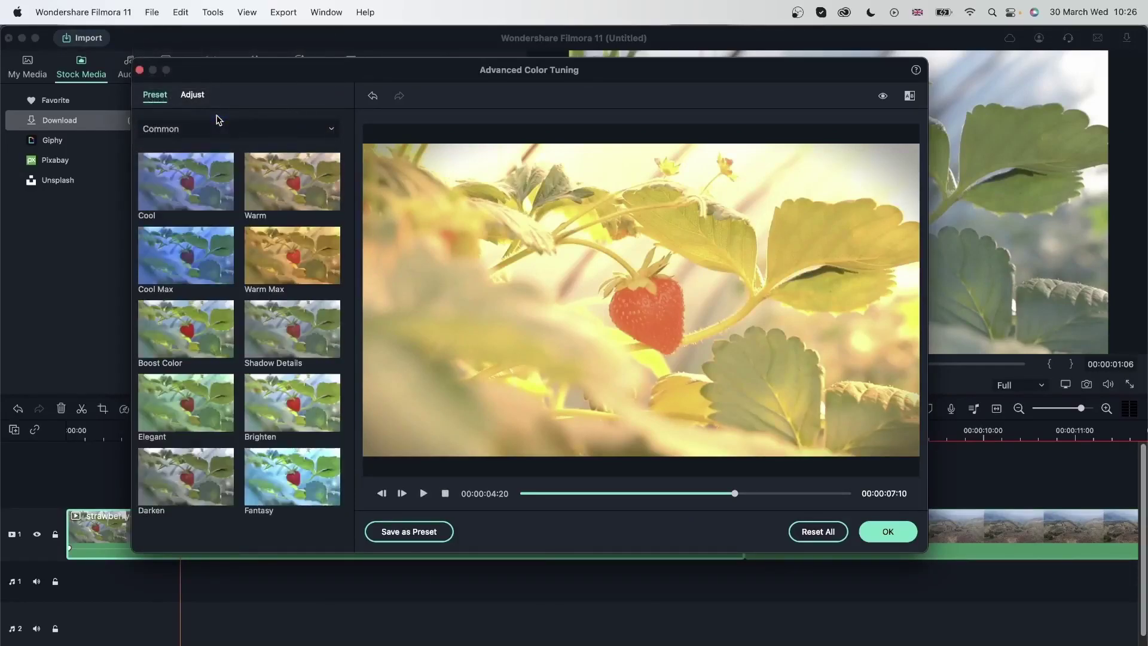
pyautogui.click(198, 189)
pyautogui.click(281, 191)
pyautogui.click(184, 359)
pyautogui.click(303, 340)
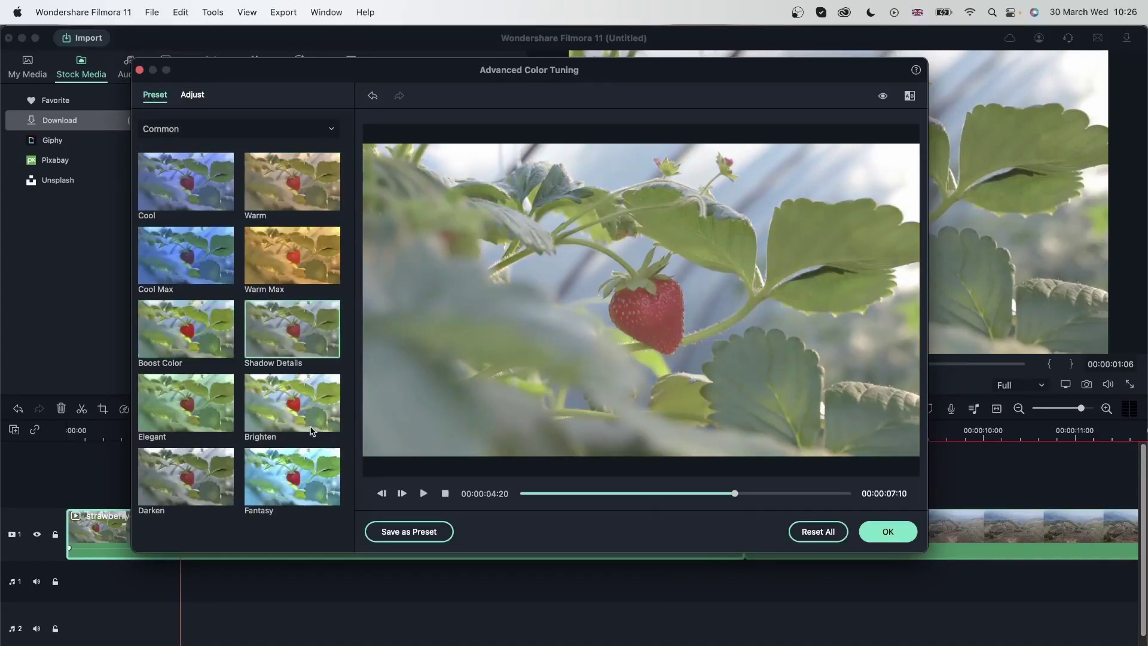
pyautogui.click(213, 131)
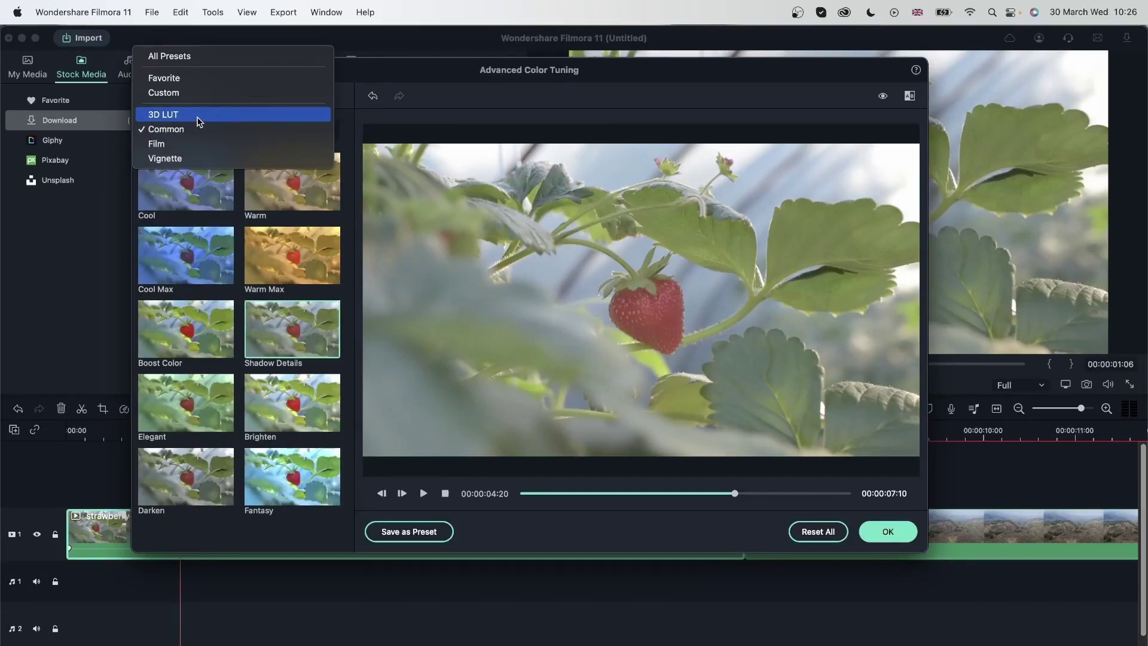
pyautogui.click(200, 115)
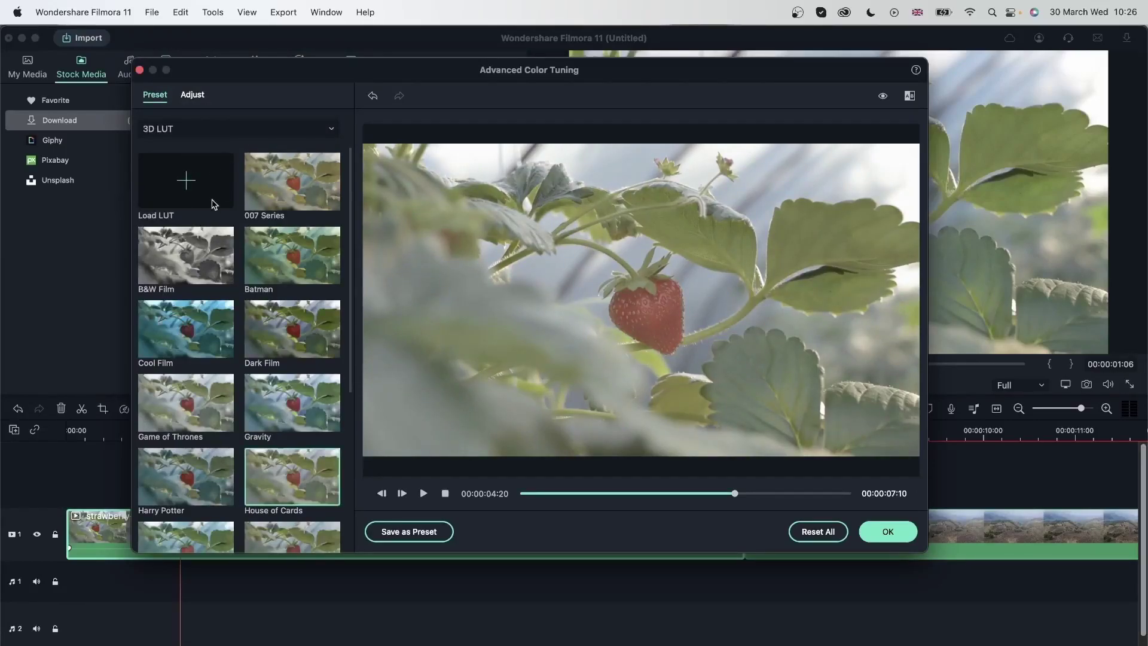
# Step: Mark the Polaroid preset from the Film category as a favourite
pyautogui.click(257, 129)
pyautogui.click(259, 116)
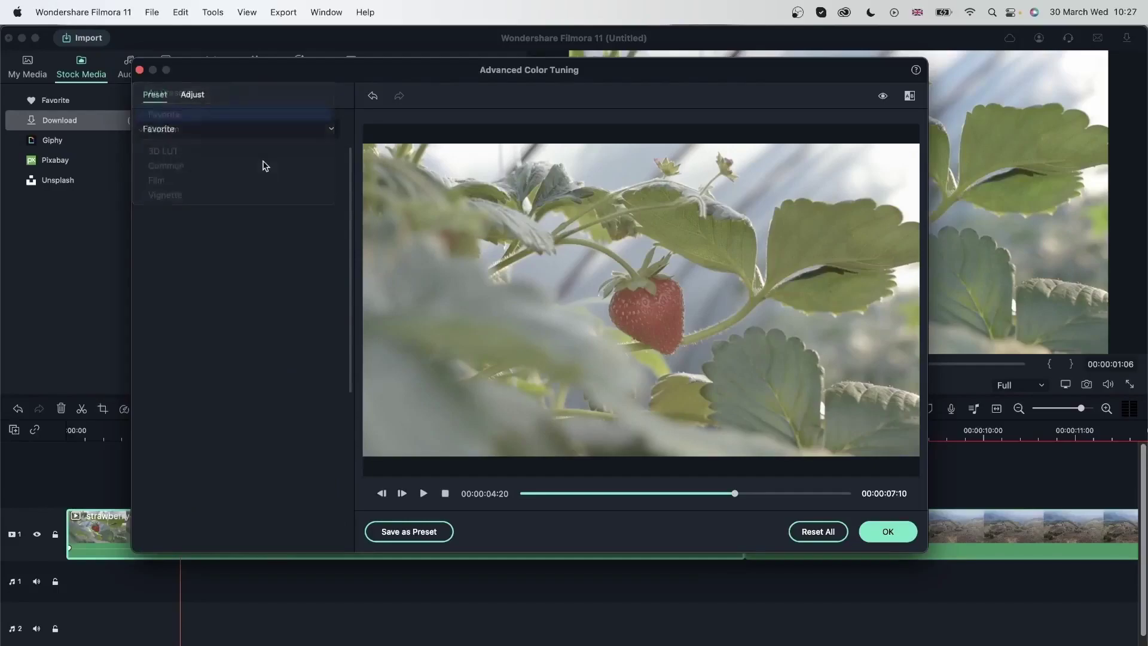
pyautogui.click(262, 130)
pyautogui.click(243, 189)
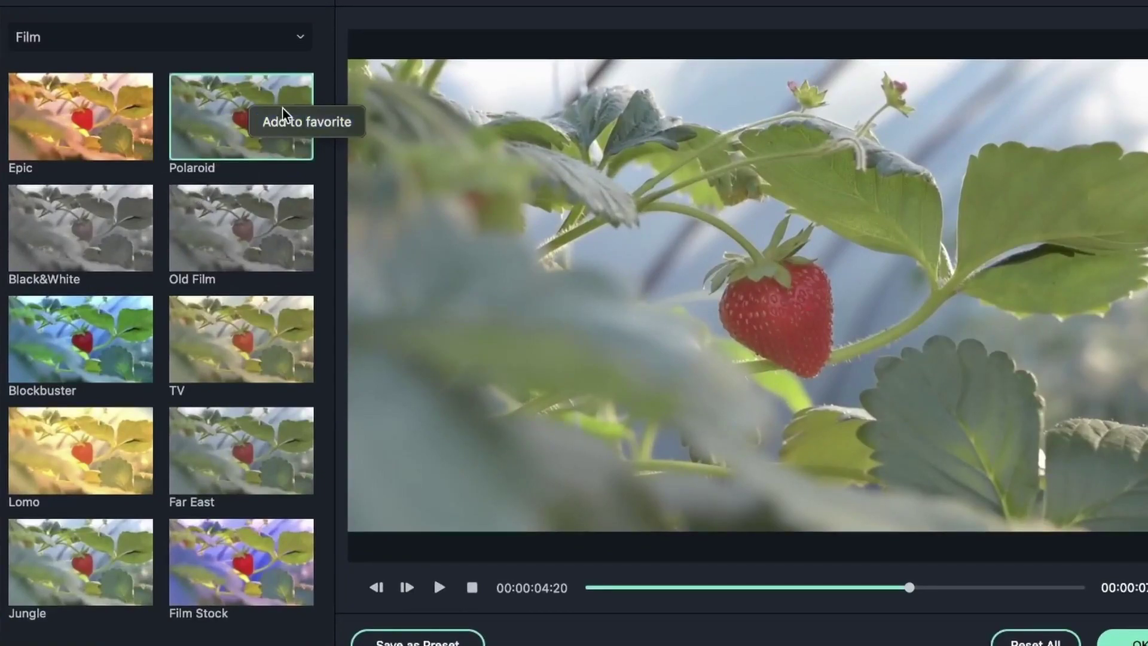
pyautogui.click(281, 122)
# Step: Remove Polaroid from the Favorite preset category, leaving it empty
pyautogui.click(192, 45)
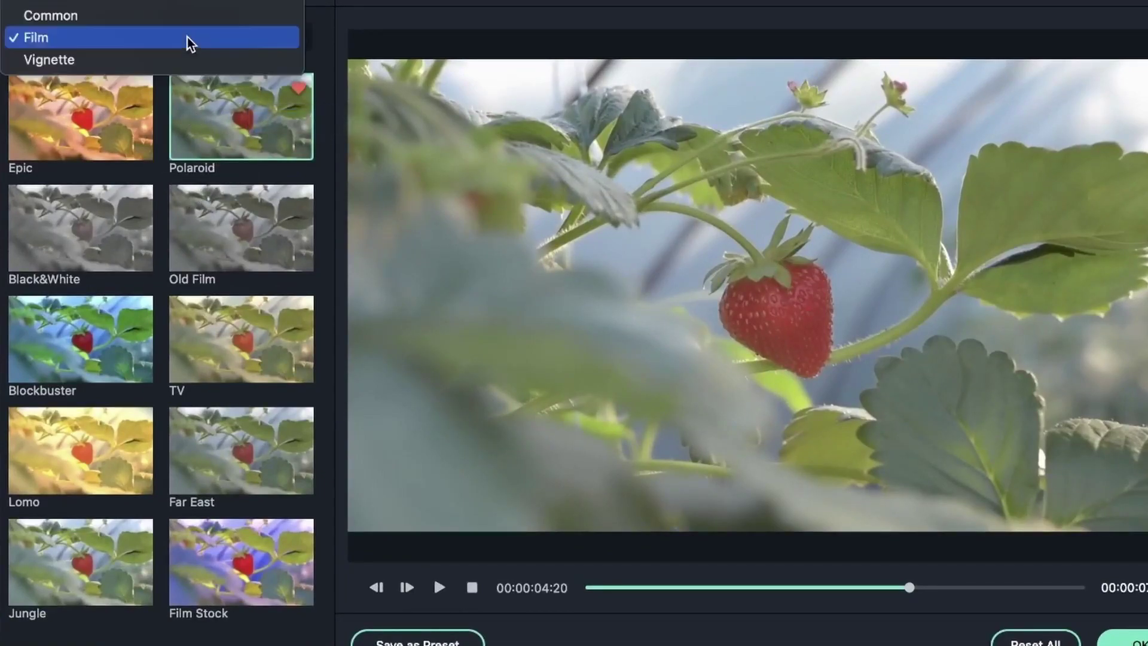
pyautogui.click(42, 1)
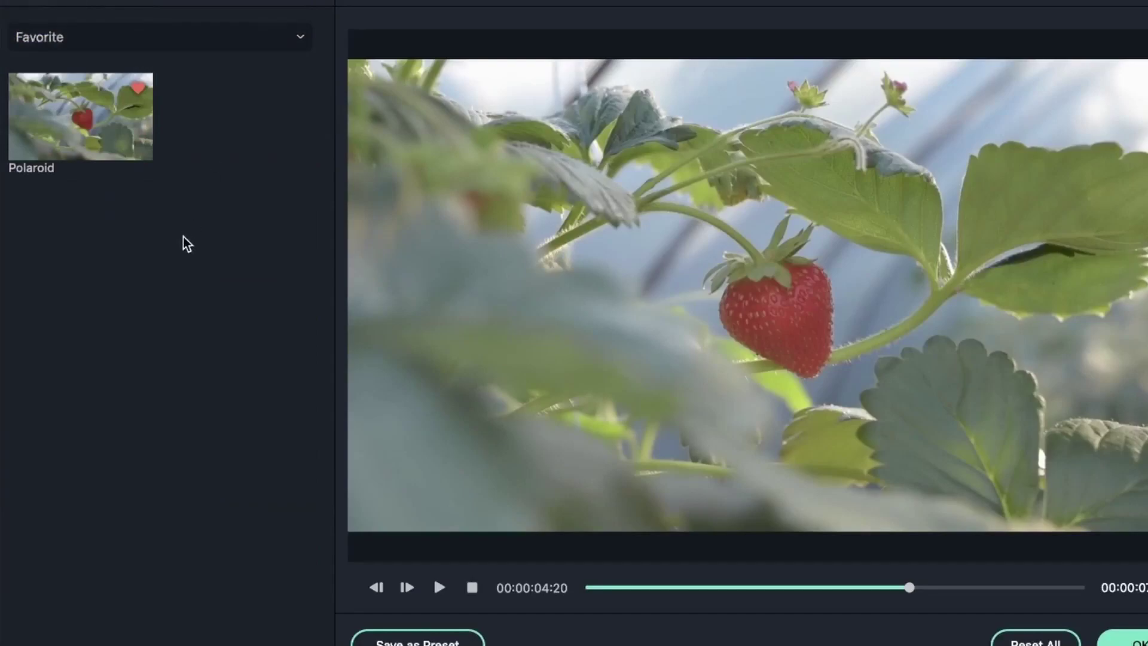
pyautogui.rightClick(107, 111)
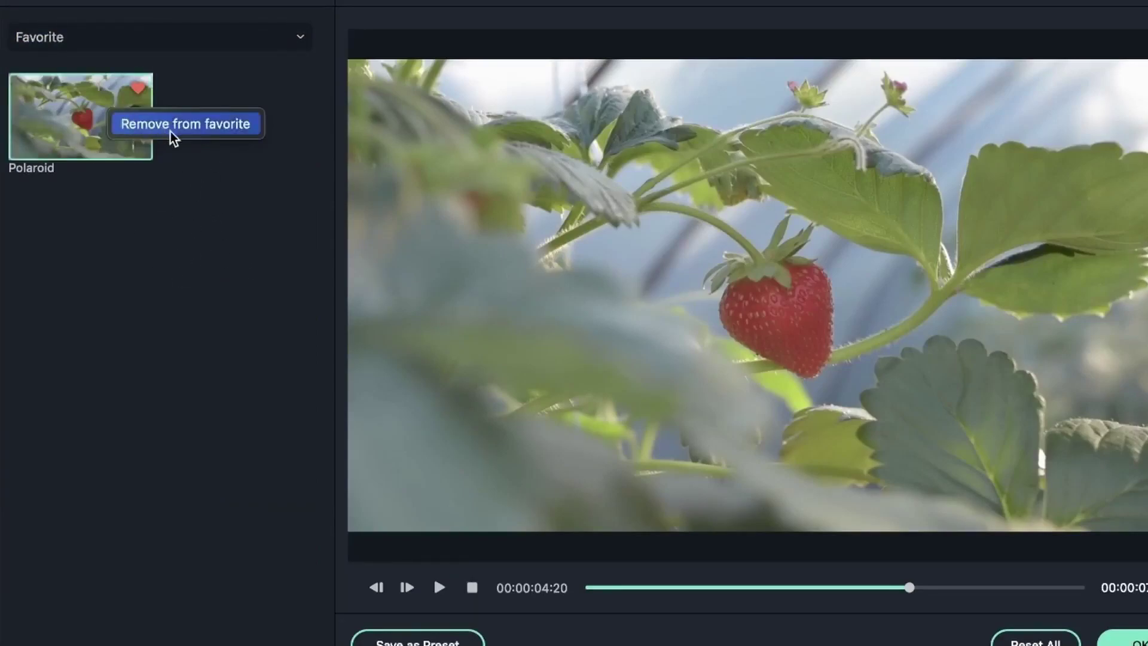
pyautogui.click(148, 126)
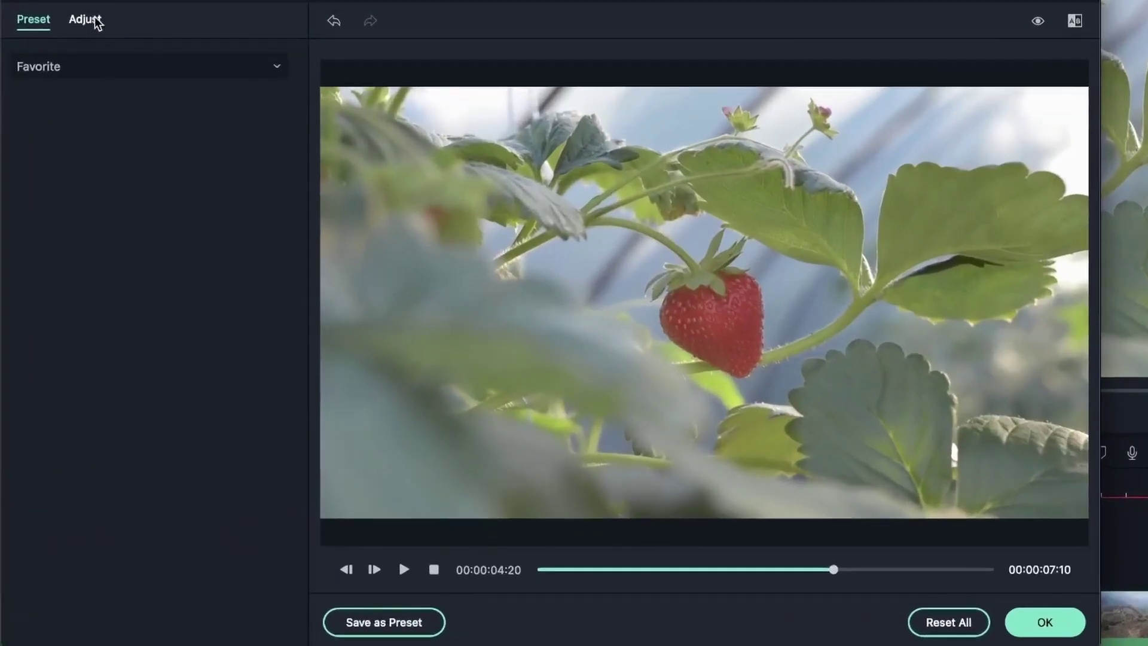
# Step: At 00:00:04:00 set Color Enhancement to Threshold 5, Value 50 and show a left/right split comparison
pyautogui.click(193, 95)
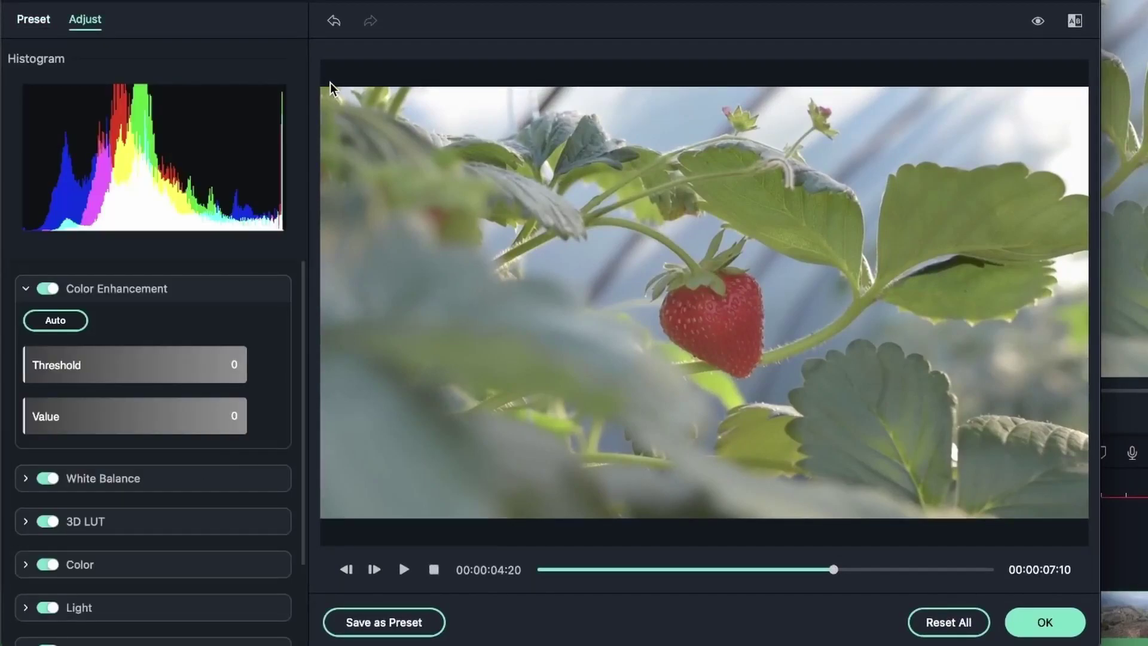
pyautogui.click(821, 570)
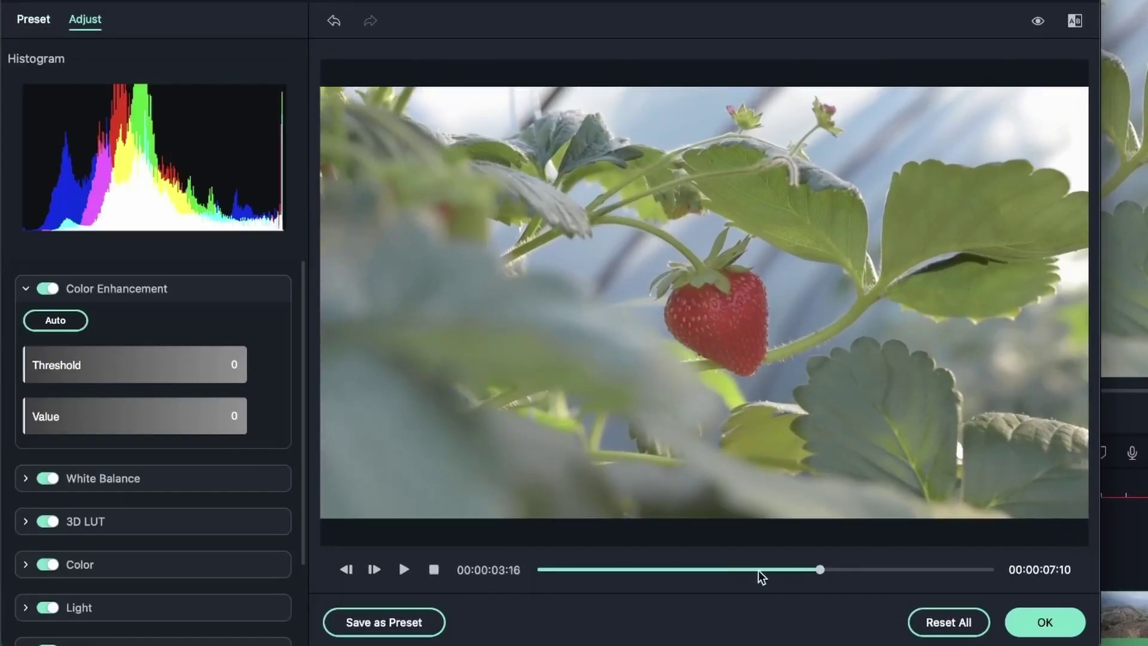
pyautogui.click(782, 570)
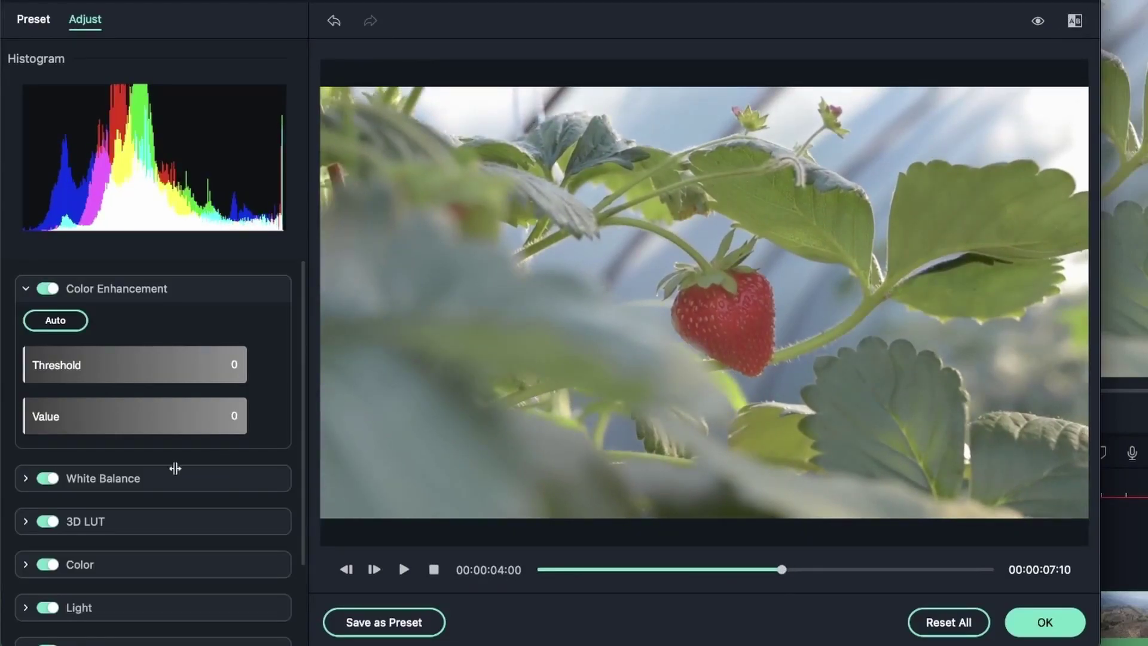
pyautogui.moveTo(105, 365); pyautogui.dragTo(264, 358)
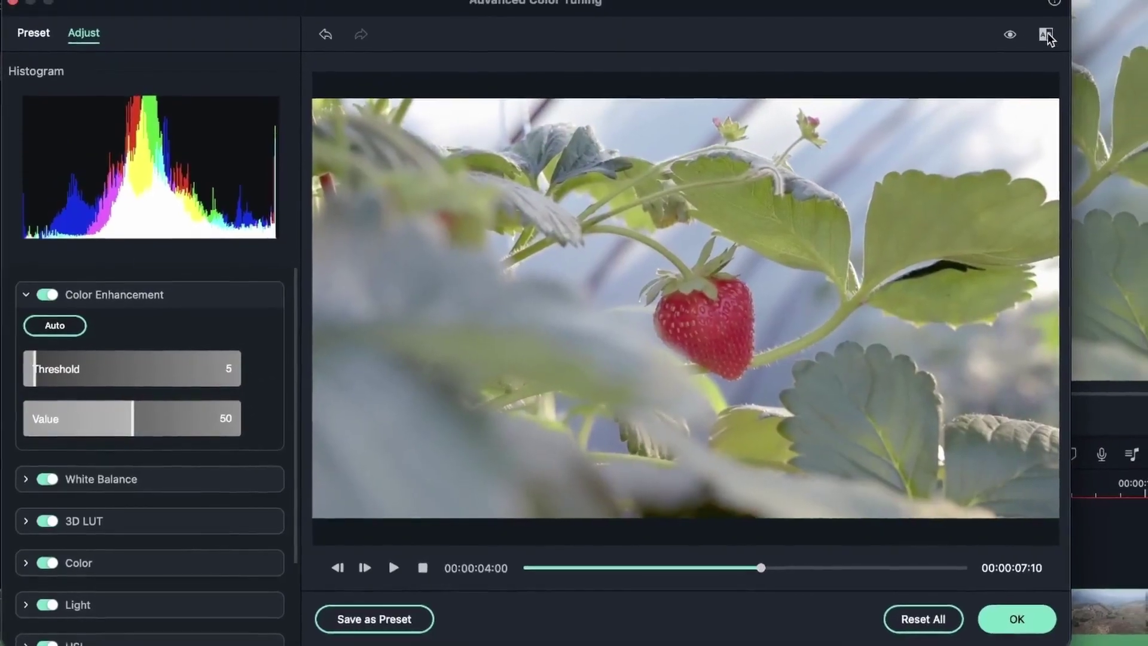
pyautogui.click(1047, 36)
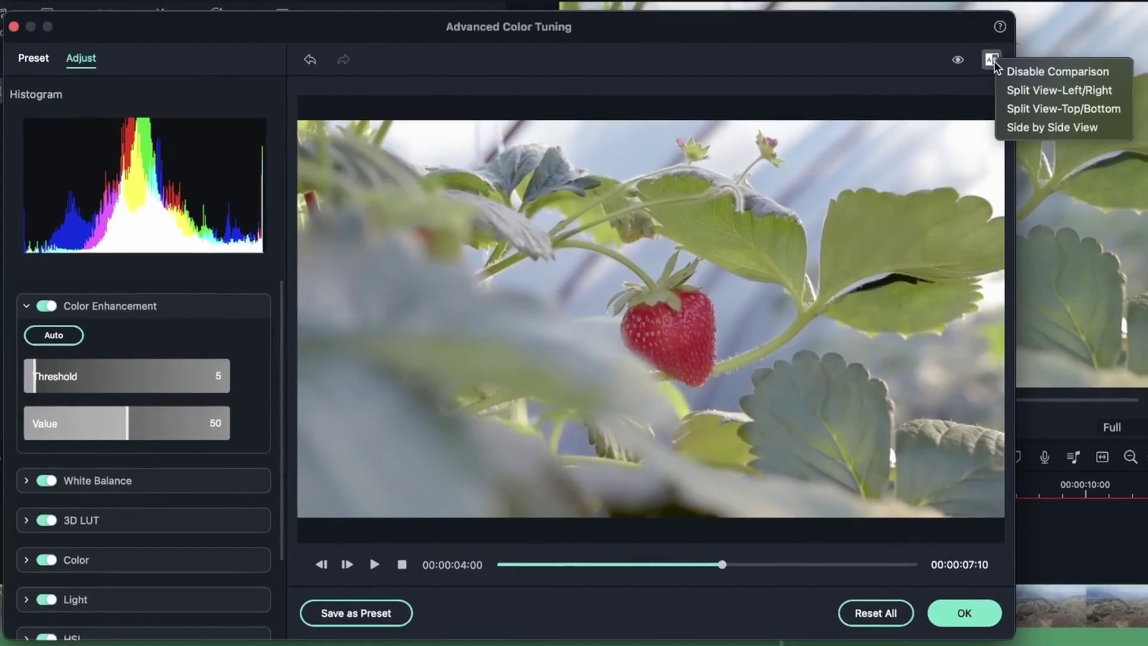
pyautogui.click(1089, 92)
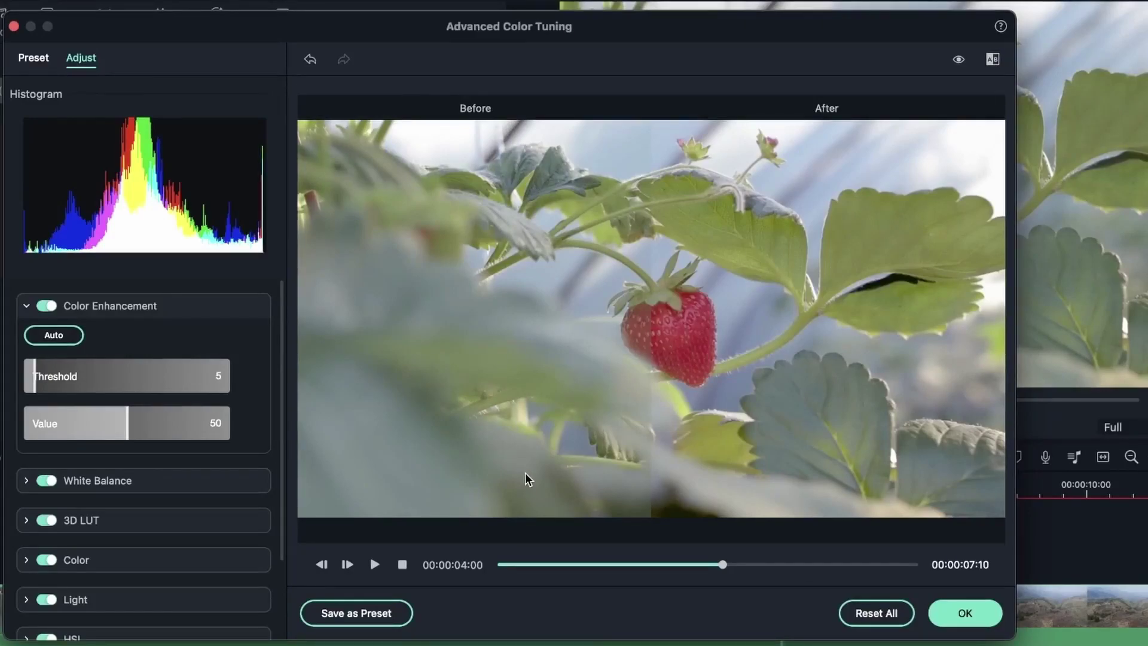
# Step: Compare in Side by Side and Split View-Top/Bottom layouts, then disable the comparison
pyautogui.click(992, 60)
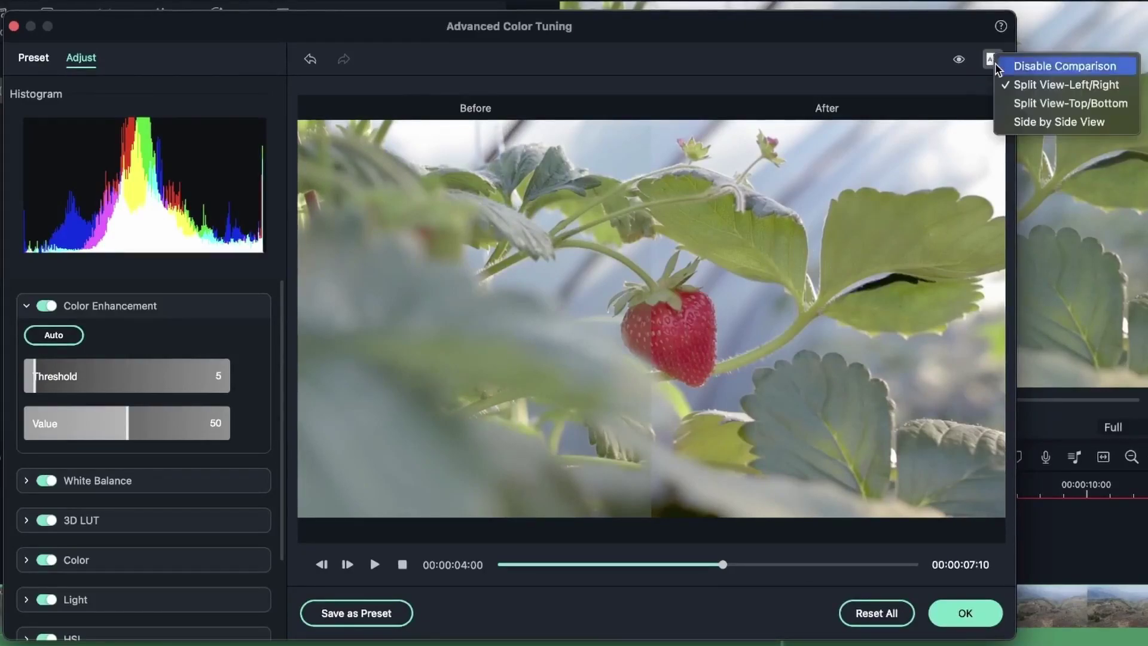
pyautogui.click(1016, 116)
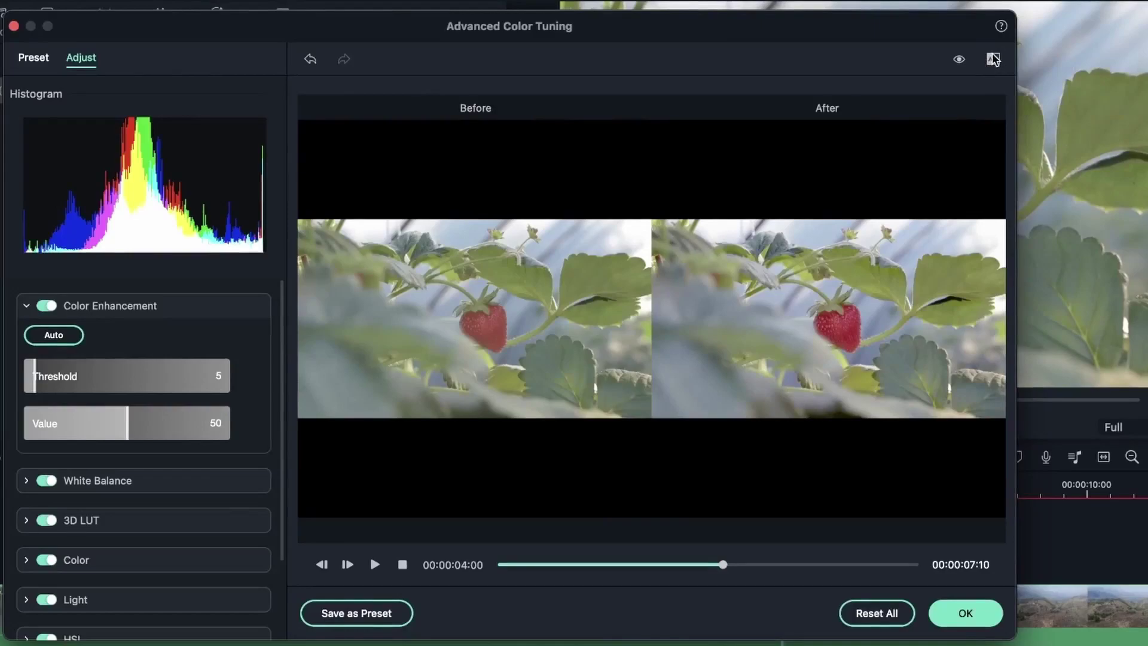
pyautogui.click(992, 60)
pyautogui.click(1032, 98)
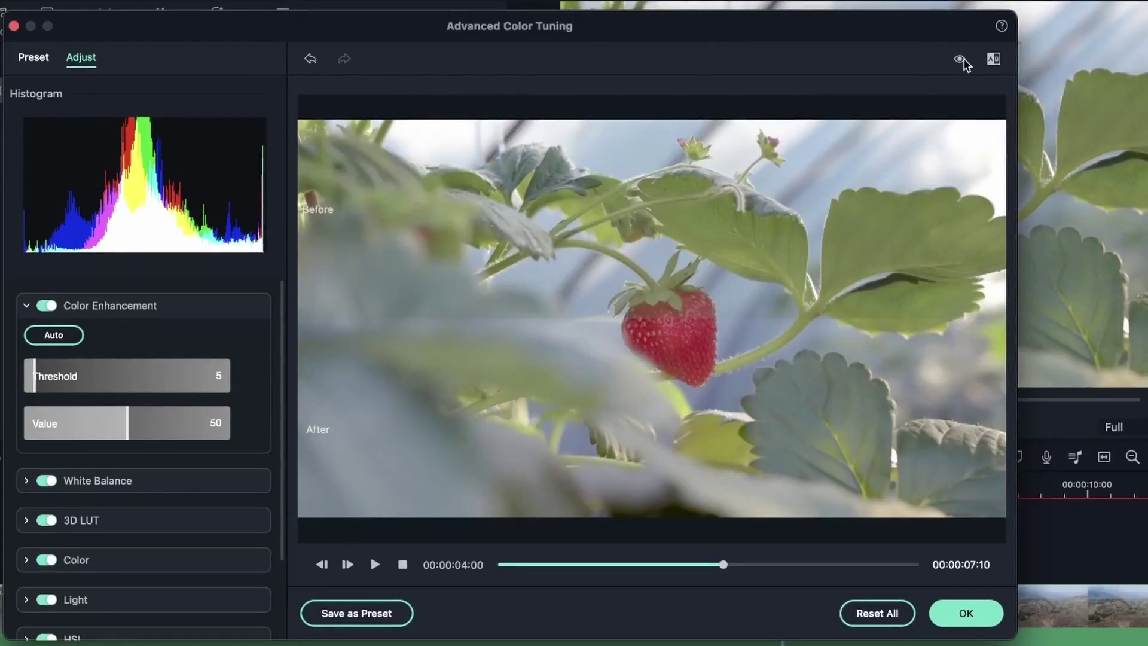
pyautogui.click(993, 60)
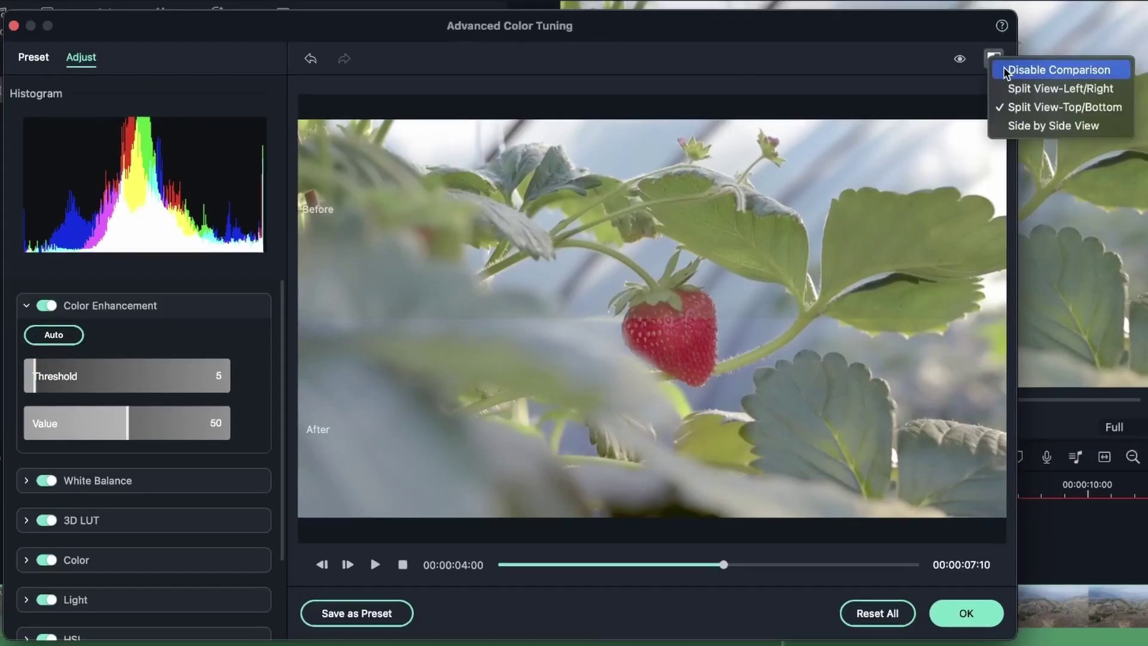
pyautogui.click(987, 109)
# Step: Flick the preview between original and graded looks, ending on the graded version
pyautogui.click(959, 59)
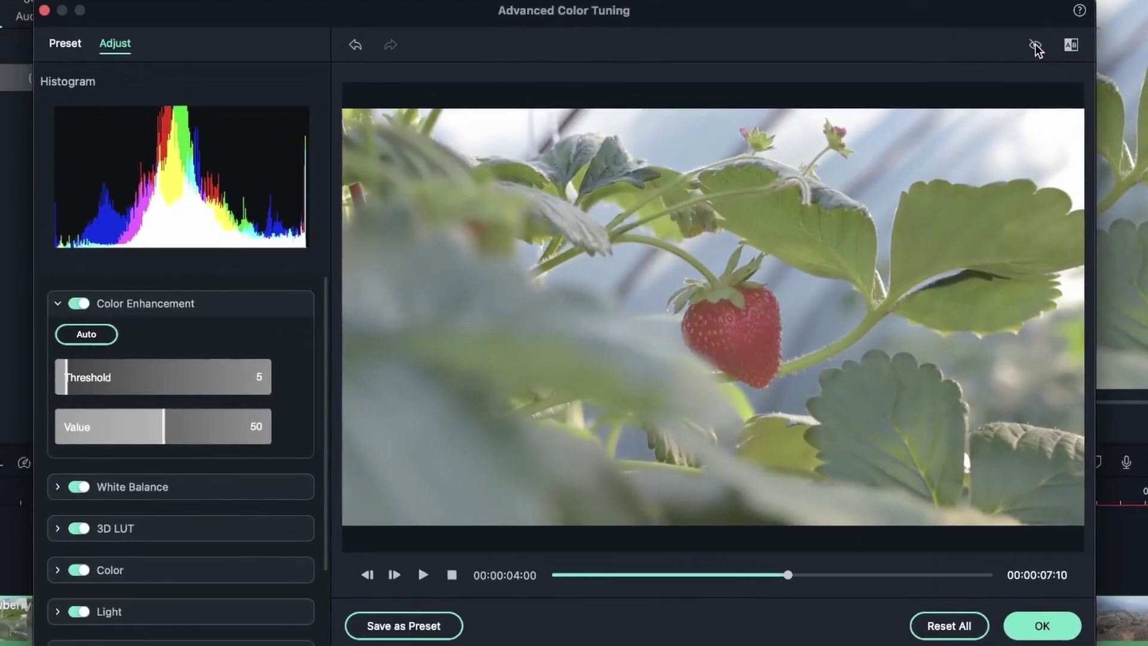
pyautogui.click(1036, 46)
pyautogui.click(1036, 45)
pyautogui.click(1036, 45)
pyautogui.click(1036, 45)
pyautogui.click(1036, 46)
pyautogui.click(1036, 46)
pyautogui.click(1036, 45)
pyautogui.click(1036, 45)
pyautogui.click(1036, 45)
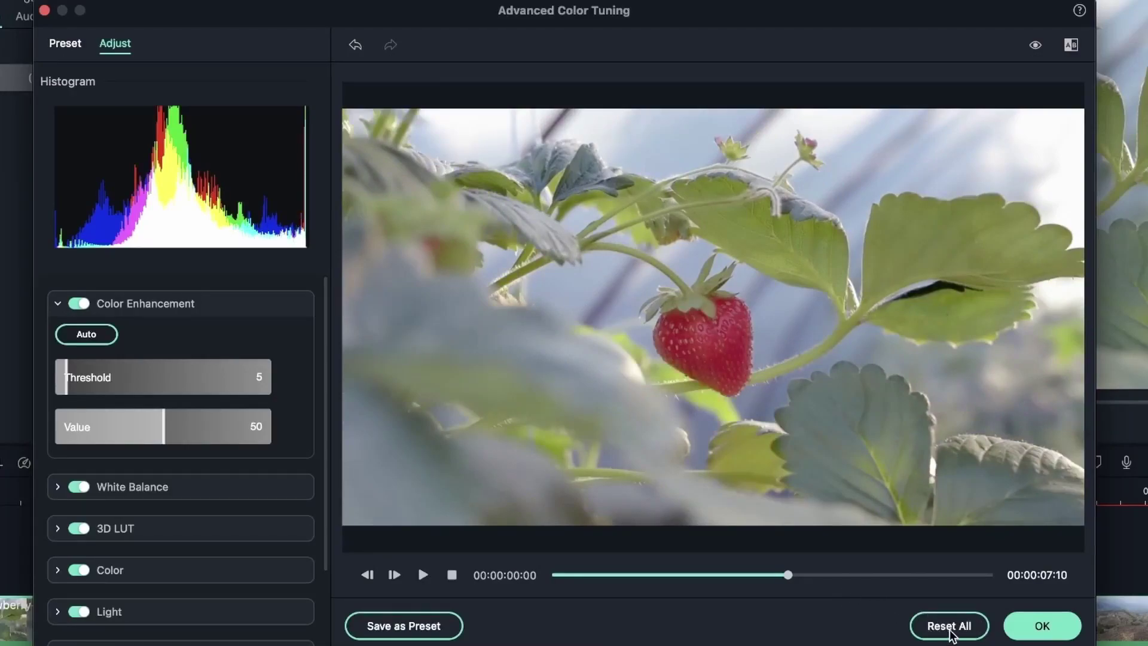
# Step: Reset all adjustments, then raise Light Shadows to 100, lower it and reset it to 0
pyautogui.click(927, 628)
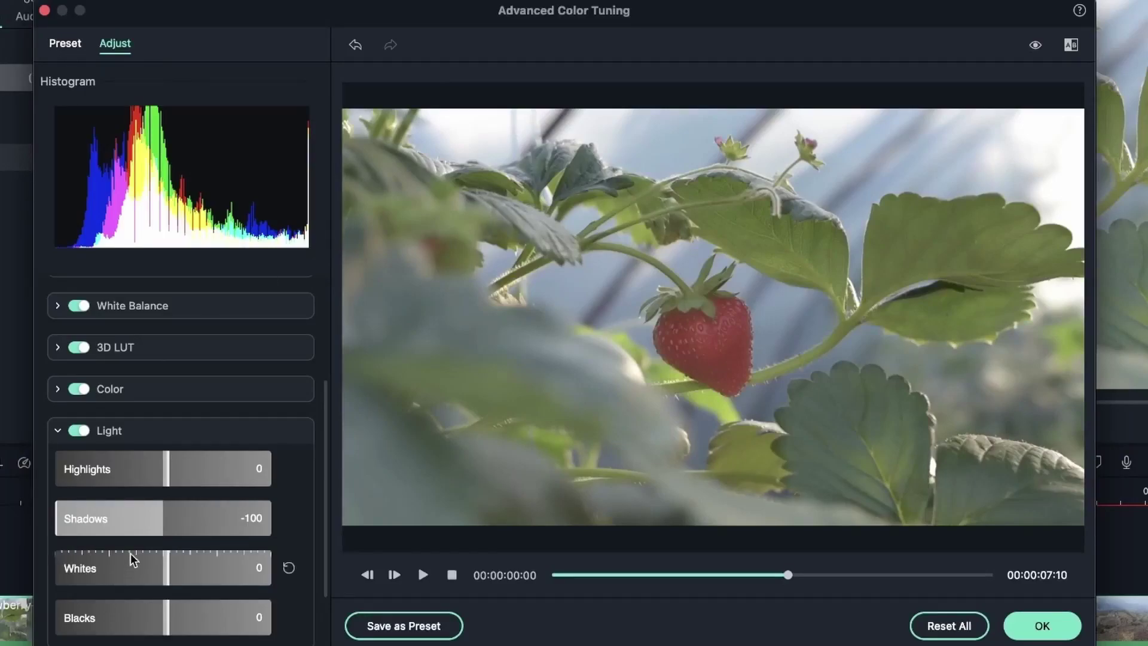
pyautogui.moveTo(55, 518); pyautogui.dragTo(322, 517)
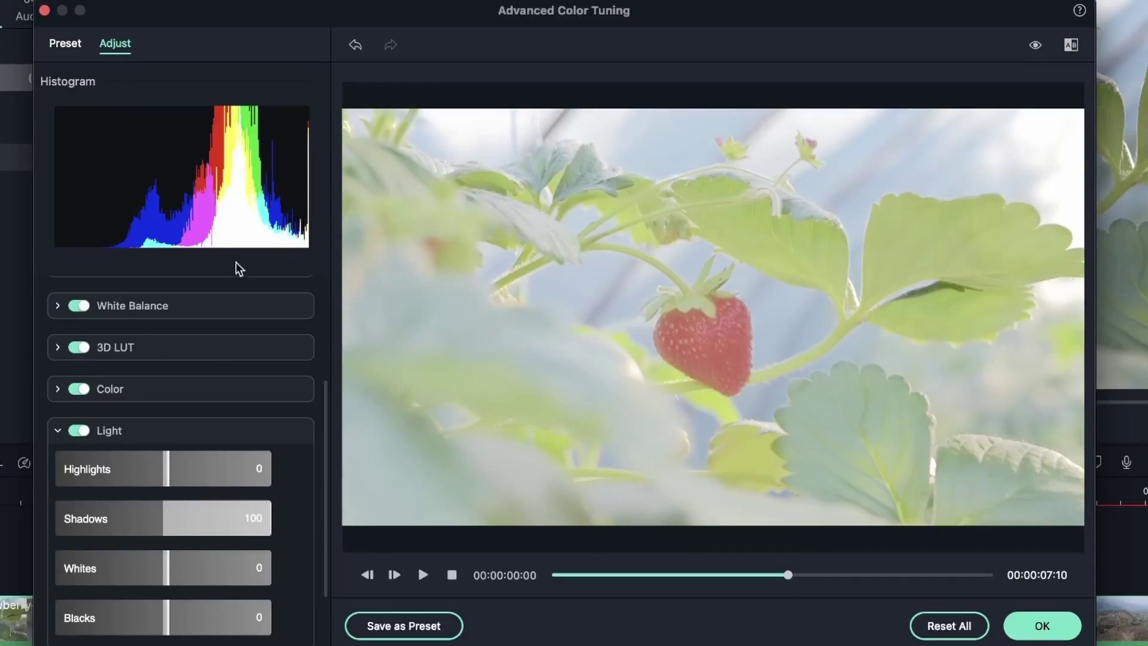
pyautogui.moveTo(250, 529); pyautogui.dragTo(166, 525)
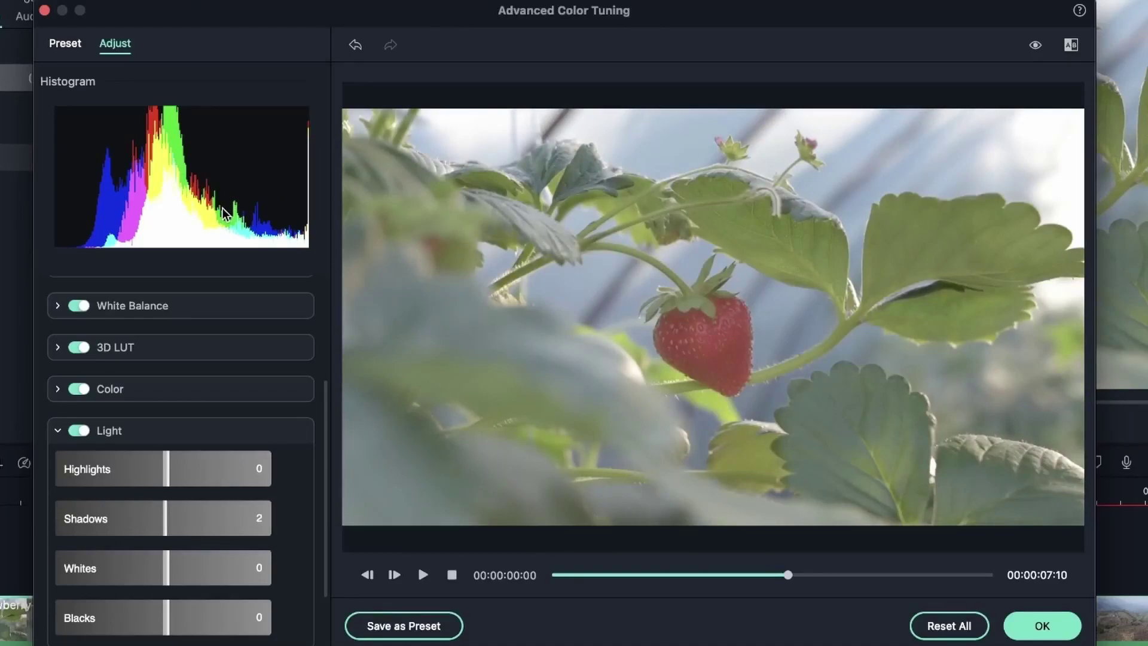
pyautogui.click(289, 518)
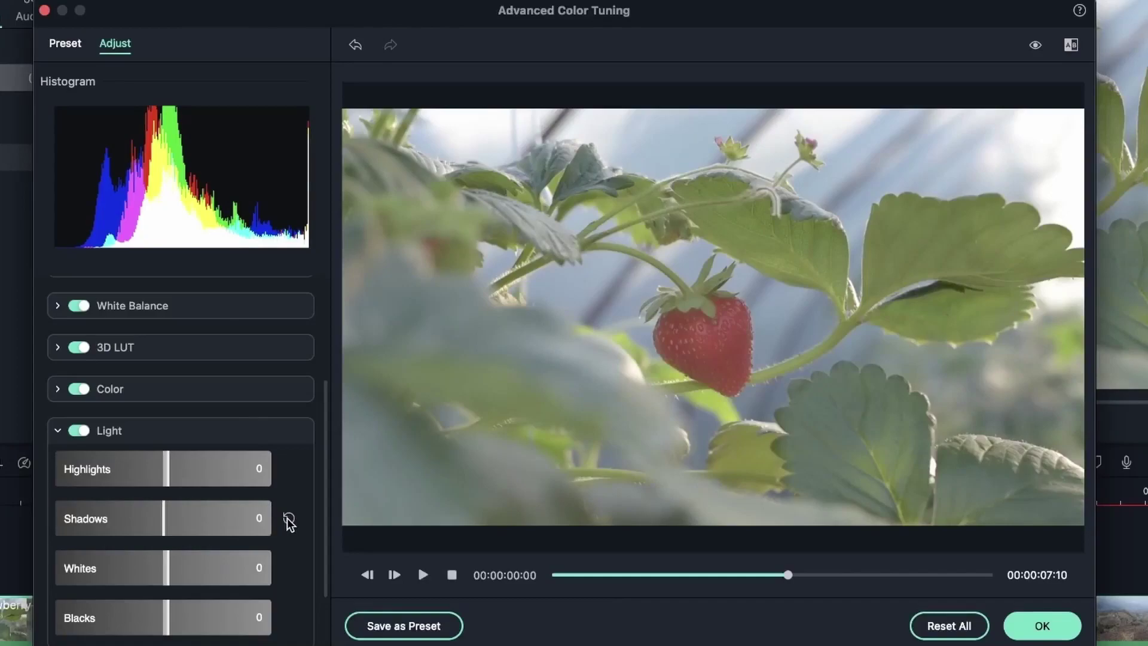
pyautogui.scroll(5, 288, 519)
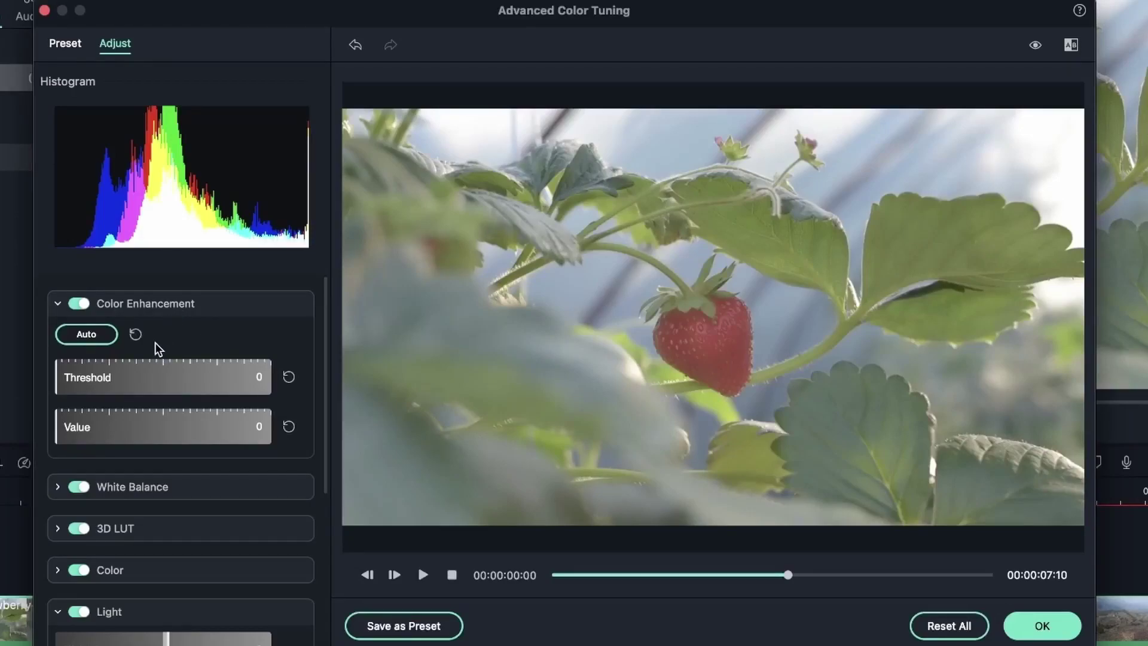
# Step: Auto-enhance the clip's colour and compare it against the original look
pyautogui.click(103, 336)
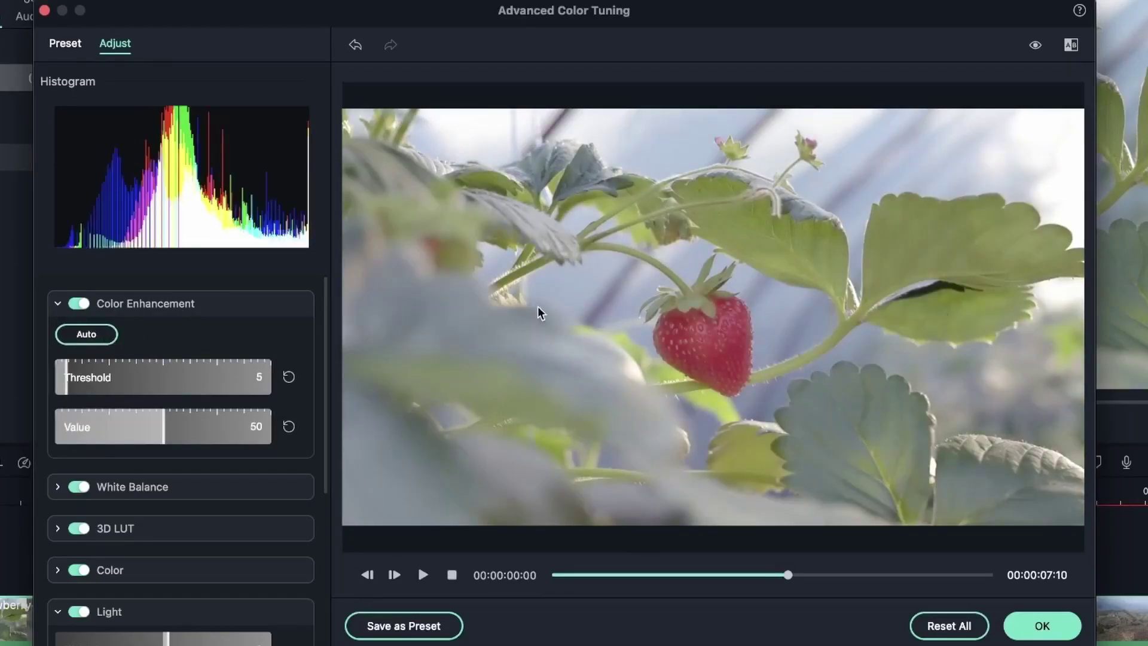
pyautogui.click(1037, 46)
pyautogui.click(1038, 46)
pyautogui.click(1036, 45)
pyautogui.click(1036, 45)
pyautogui.click(1036, 46)
pyautogui.click(1036, 46)
pyautogui.click(1038, 47)
pyautogui.click(1039, 47)
# Step: Sweep Color Enhancement Value from 0 to 100 and Threshold from 97 down to 6
pyautogui.moveTo(170, 428); pyautogui.dragTo(41, 440)
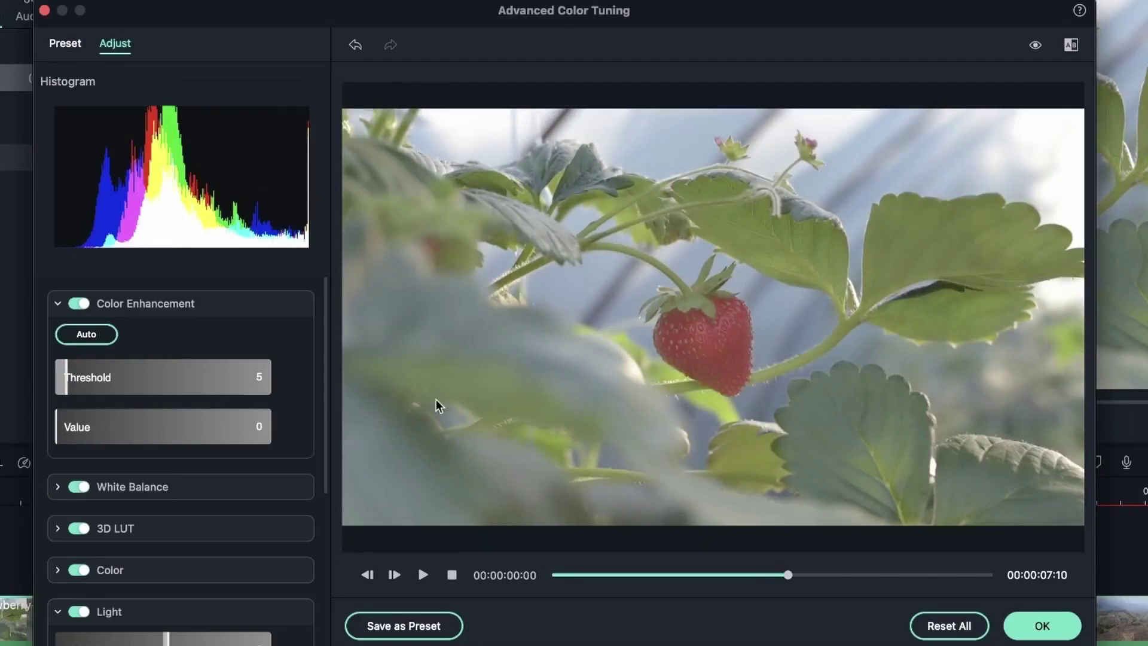
pyautogui.moveTo(268, 426); pyautogui.dragTo(162, 440)
pyautogui.moveTo(137, 385); pyautogui.dragTo(289, 379)
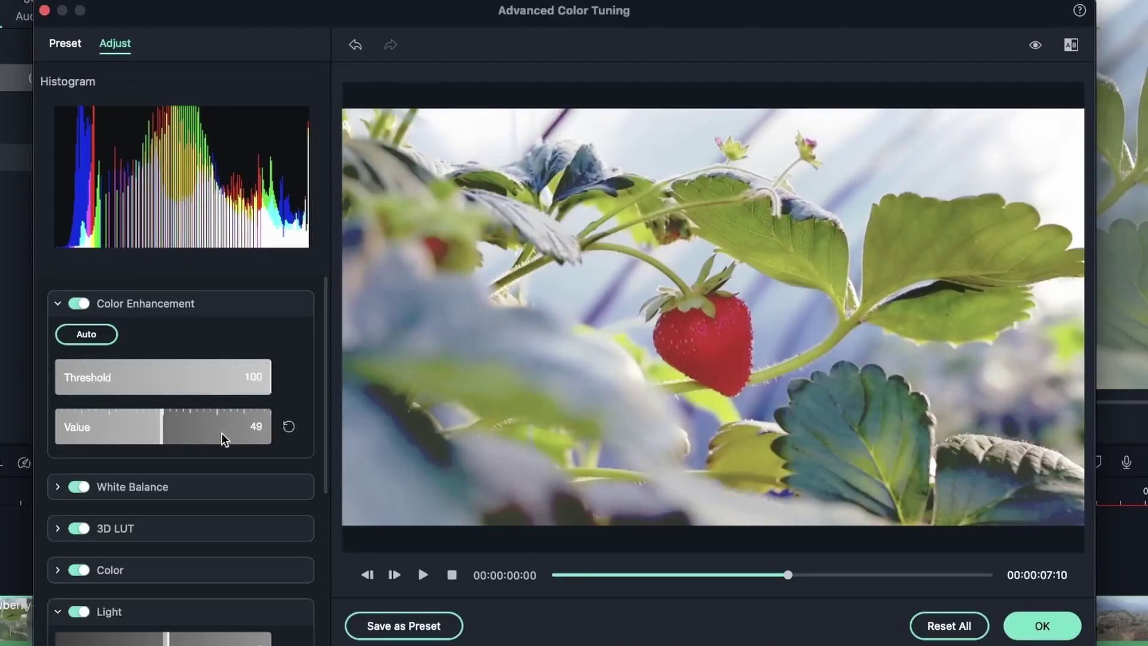
pyautogui.moveTo(221, 379); pyautogui.dragTo(70, 407)
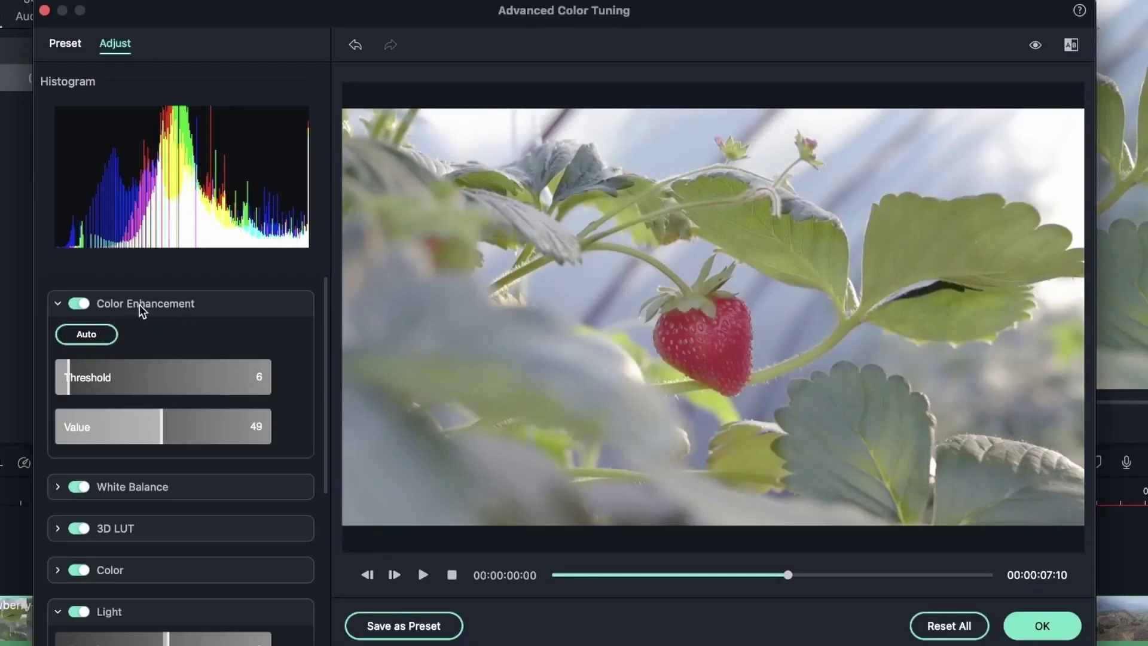
# Step: Reset all, re-apply Auto enhancement, toggle Color Enhancement off and on, and collapse it
pyautogui.click(949, 625)
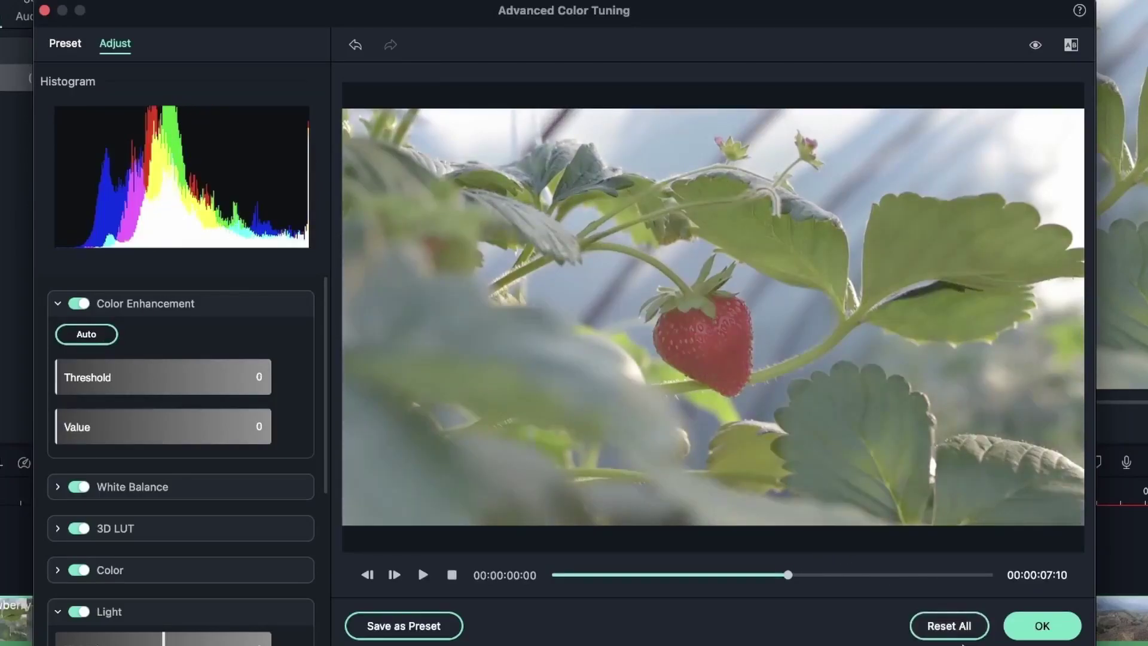
pyautogui.click(86, 334)
pyautogui.click(77, 302)
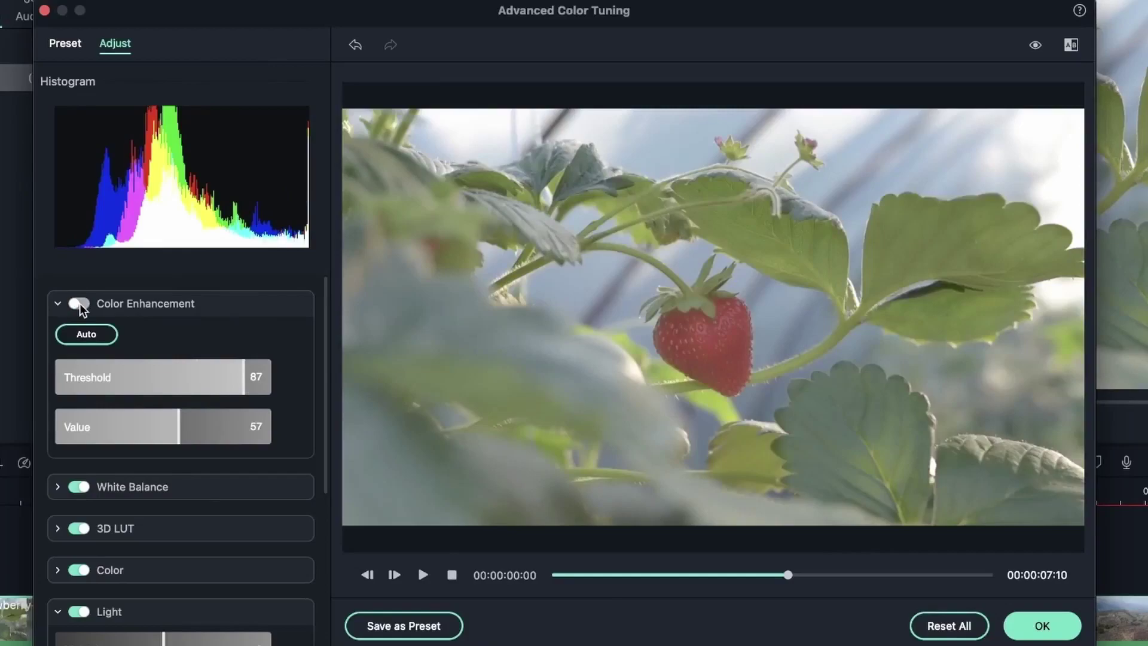
pyautogui.click(80, 303)
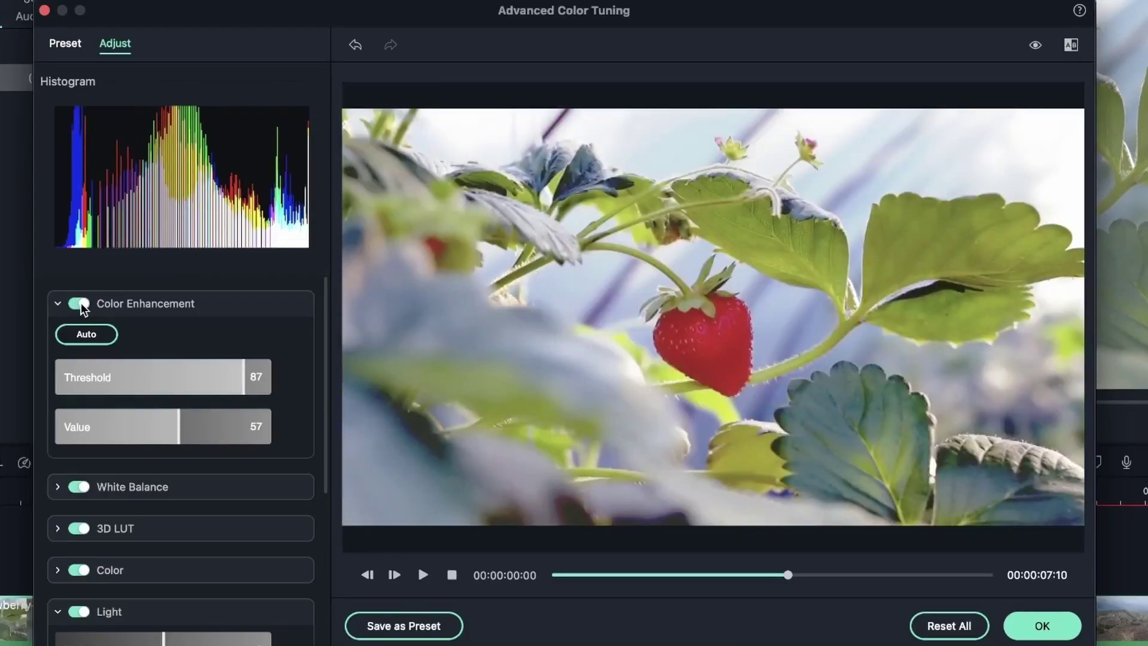
pyautogui.click(58, 303)
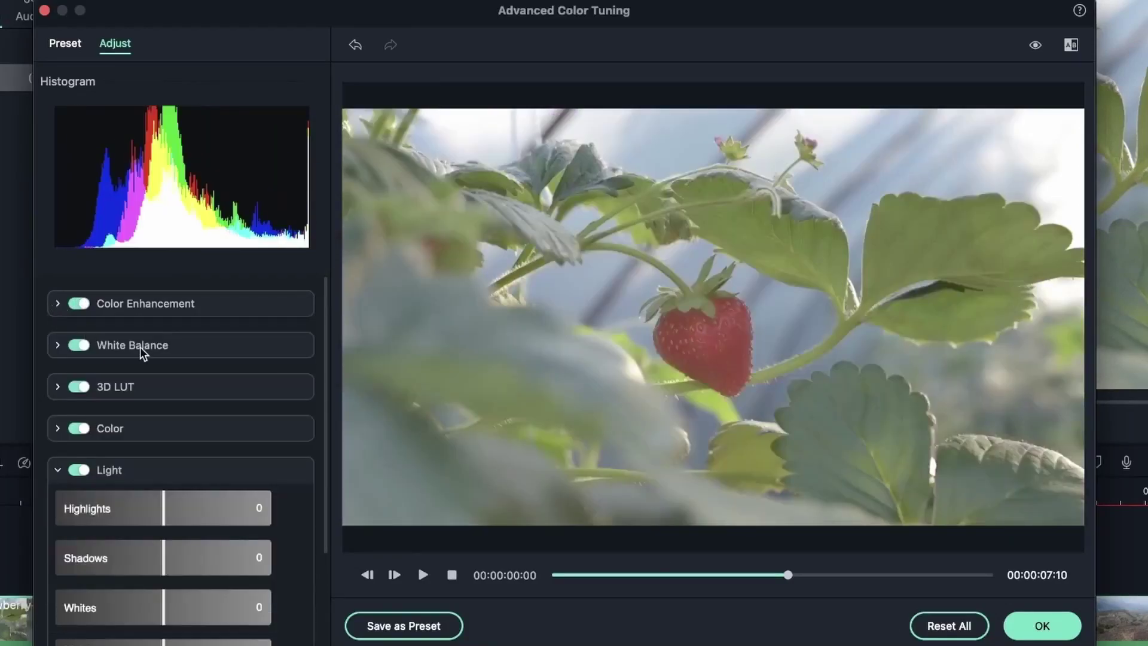
# Step: Expand White Balance and sweep Temperature warm, then cool blue, then back to 0
pyautogui.click(58, 346)
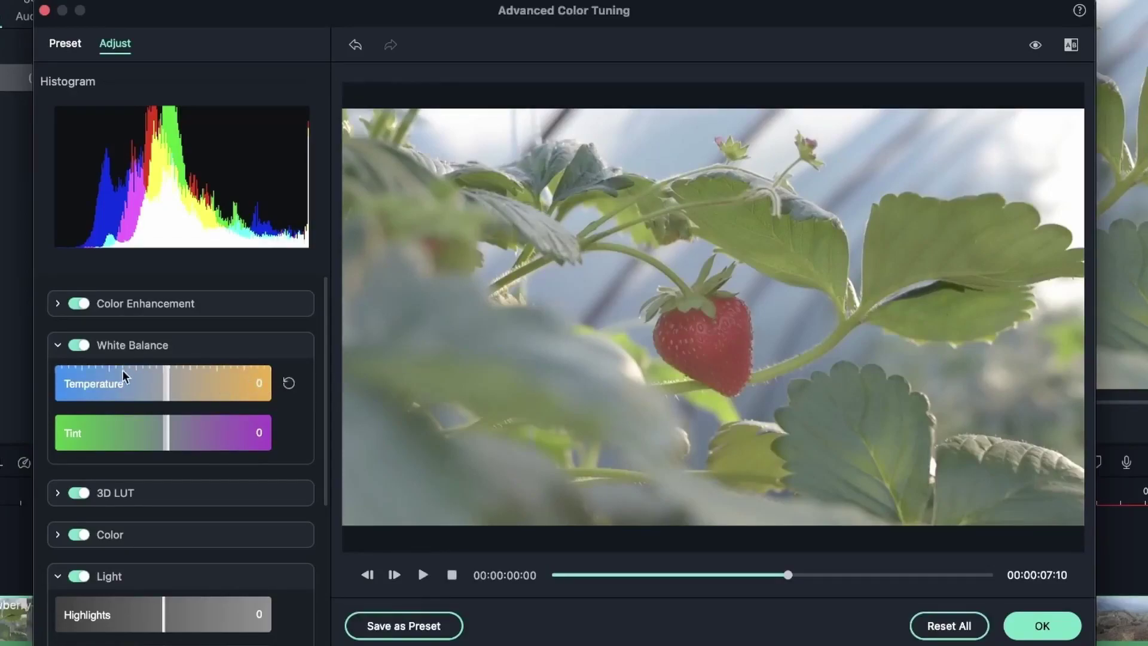
pyautogui.moveTo(169, 387); pyautogui.dragTo(232, 395)
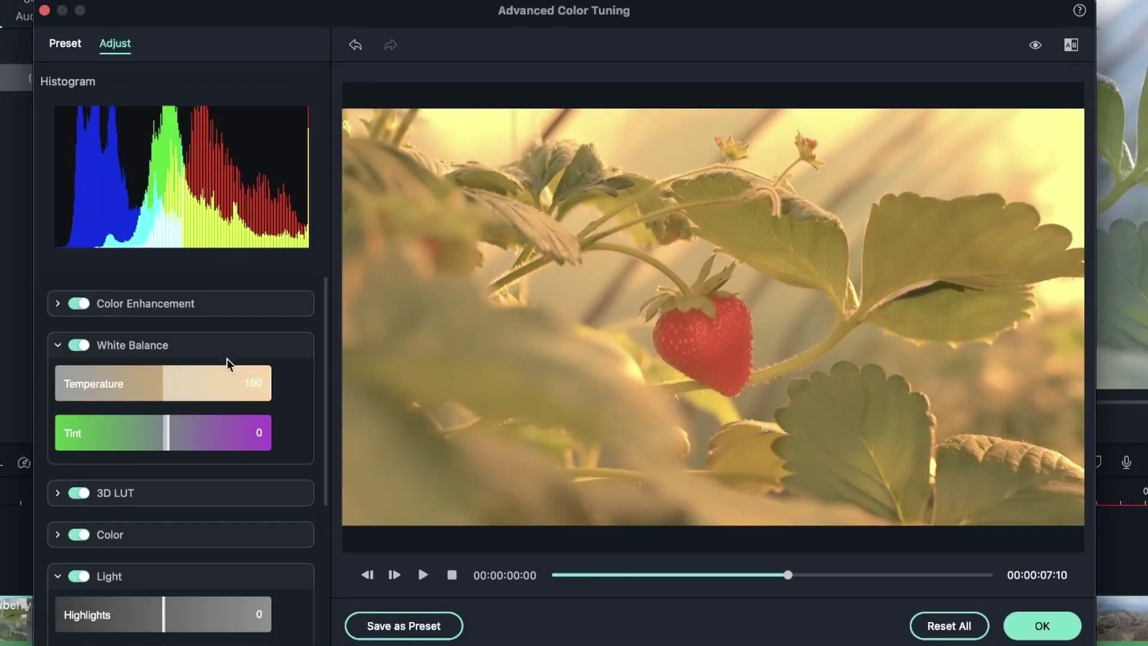
pyautogui.moveTo(254, 390); pyautogui.dragTo(22, 396)
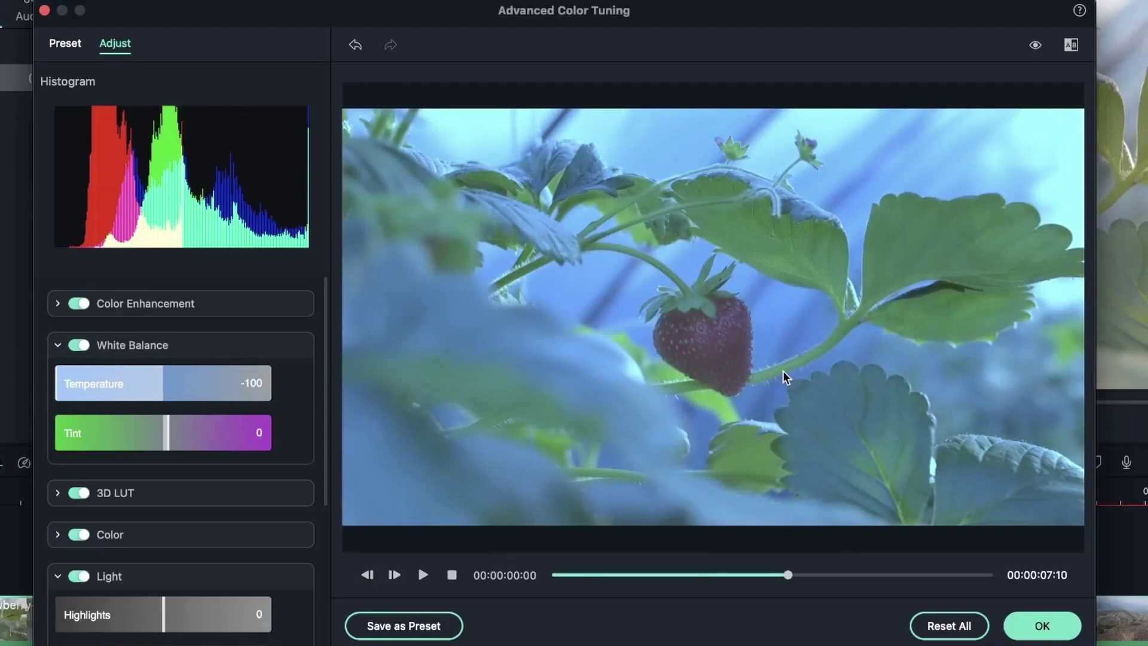
pyautogui.moveTo(127, 386); pyautogui.dragTo(163, 384)
# Step: Shift Tint fully green then to 32, and warm Temperature to about 65
pyautogui.moveTo(168, 441); pyautogui.dragTo(33, 449)
pyautogui.moveTo(143, 441)
pyautogui.mouseDown()
pyautogui.moveTo(301, 441)
pyautogui.moveTo(250, 455)
pyautogui.moveTo(162, 442)
pyautogui.mouseUp()
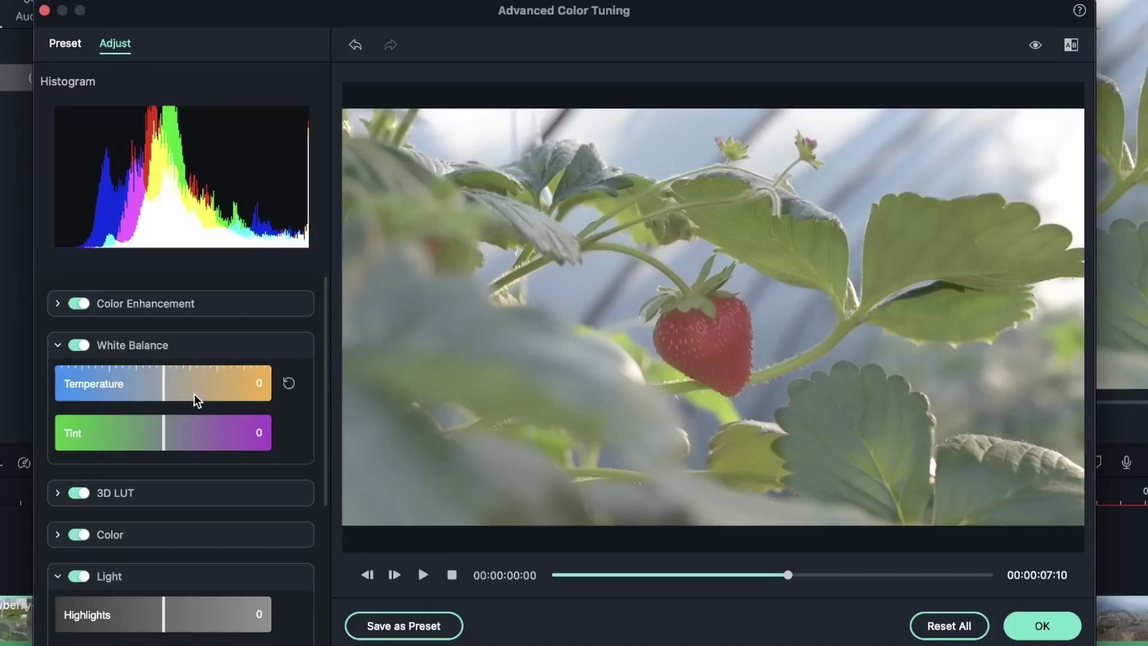
pyautogui.moveTo(166, 395); pyautogui.dragTo(275, 389)
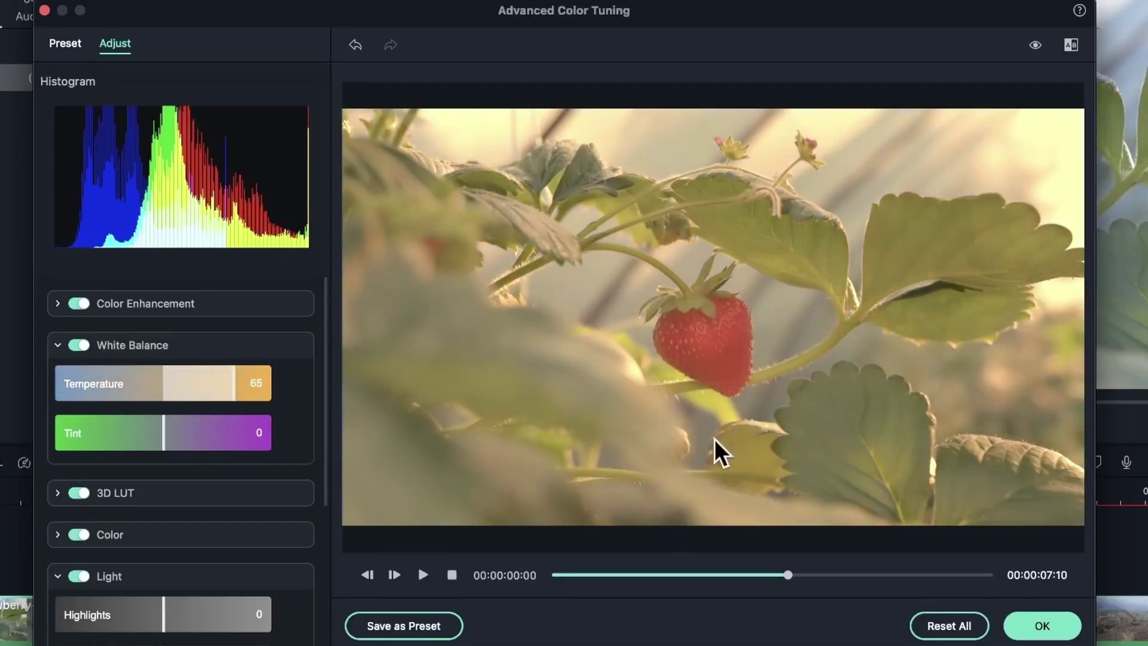
pyautogui.moveTo(231, 383); pyautogui.dragTo(177, 396)
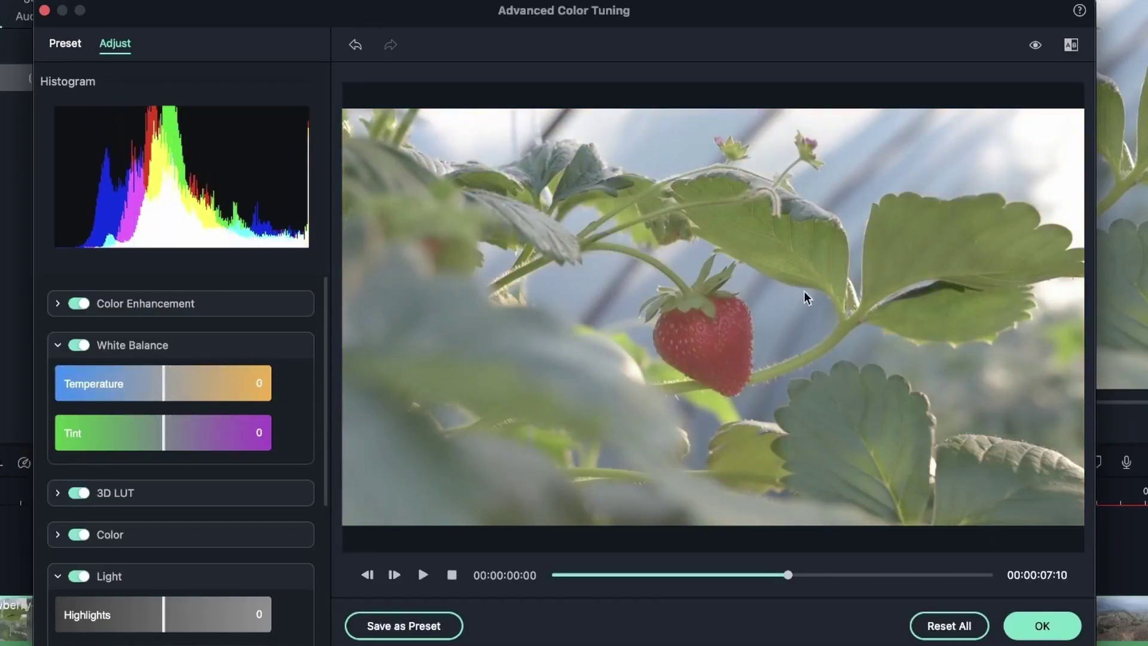
# Step: Try magenta Tint shifts on the clip, then reset Tint to 0
pyautogui.moveTo(166, 434); pyautogui.dragTo(174, 436)
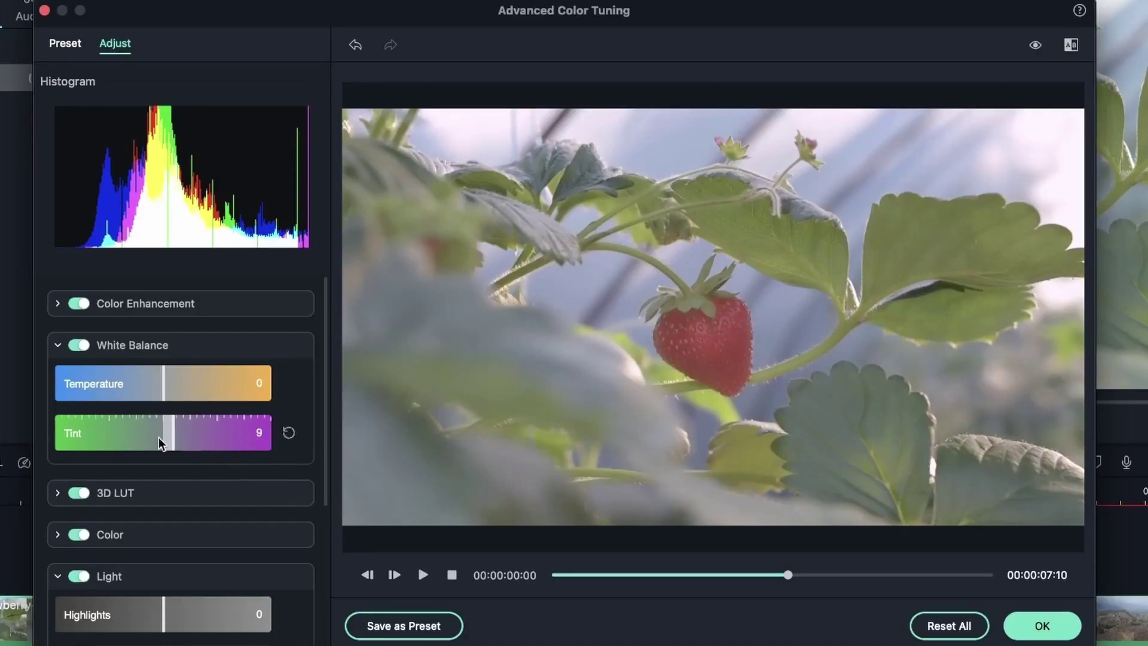
pyautogui.moveTo(170, 436); pyautogui.dragTo(163, 433)
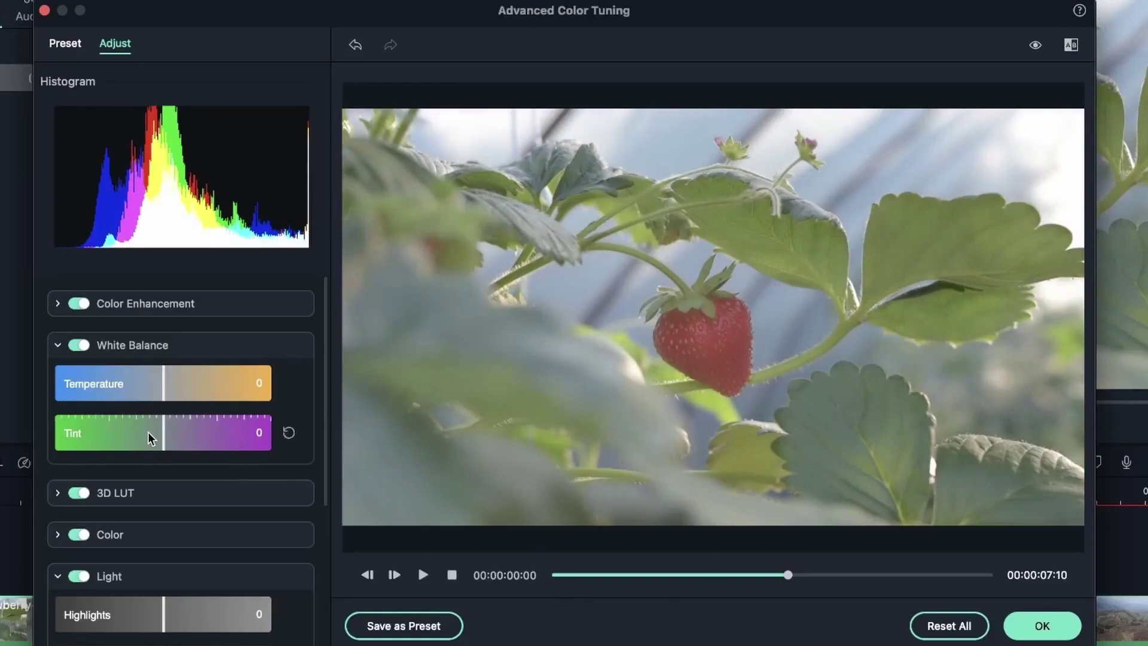
pyautogui.moveTo(164, 431); pyautogui.dragTo(174, 434)
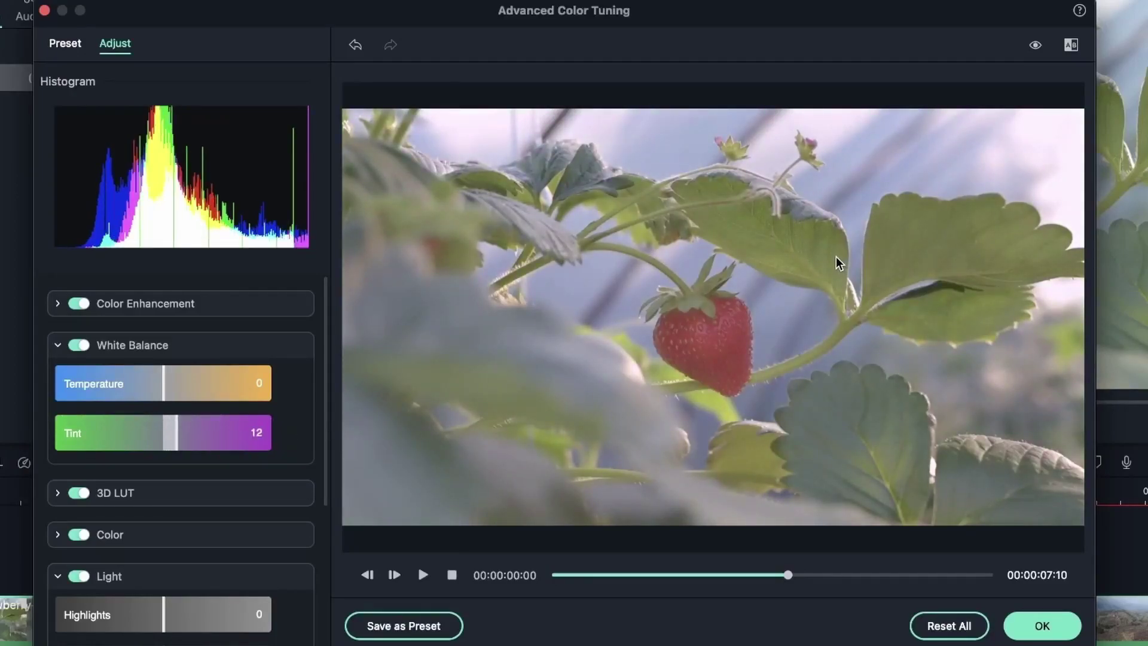
pyautogui.click(288, 432)
# Step: Set Temperature 6 and Tint 10, toggling White Balance off and on to compare
pyautogui.moveTo(164, 388); pyautogui.dragTo(170, 393)
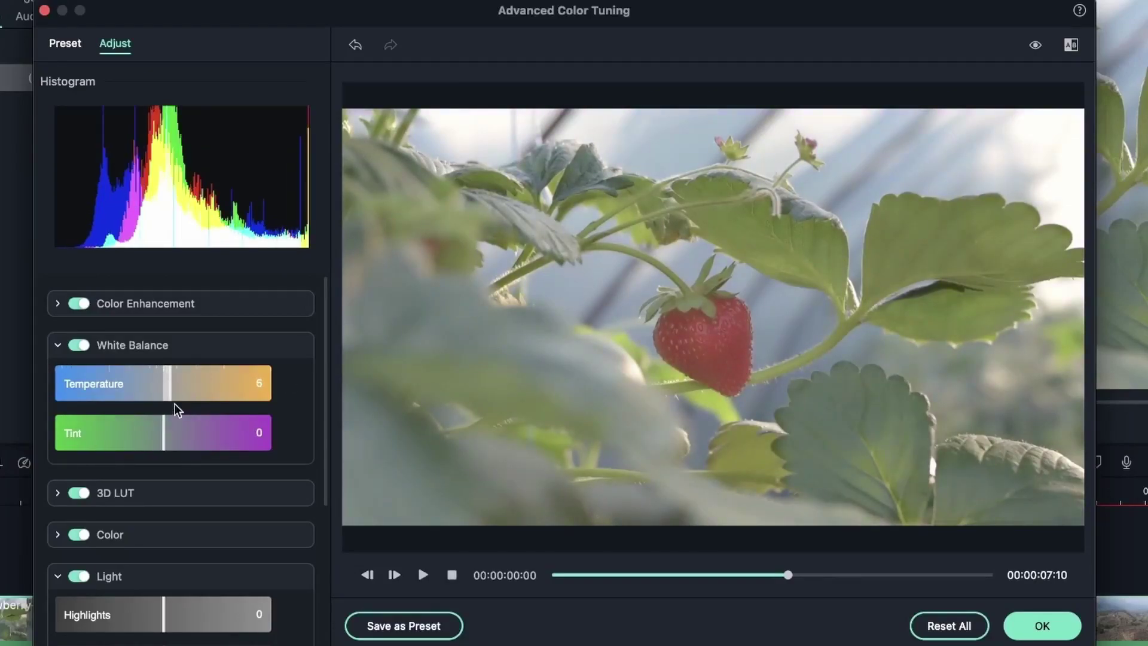
pyautogui.moveTo(166, 437); pyautogui.dragTo(176, 439)
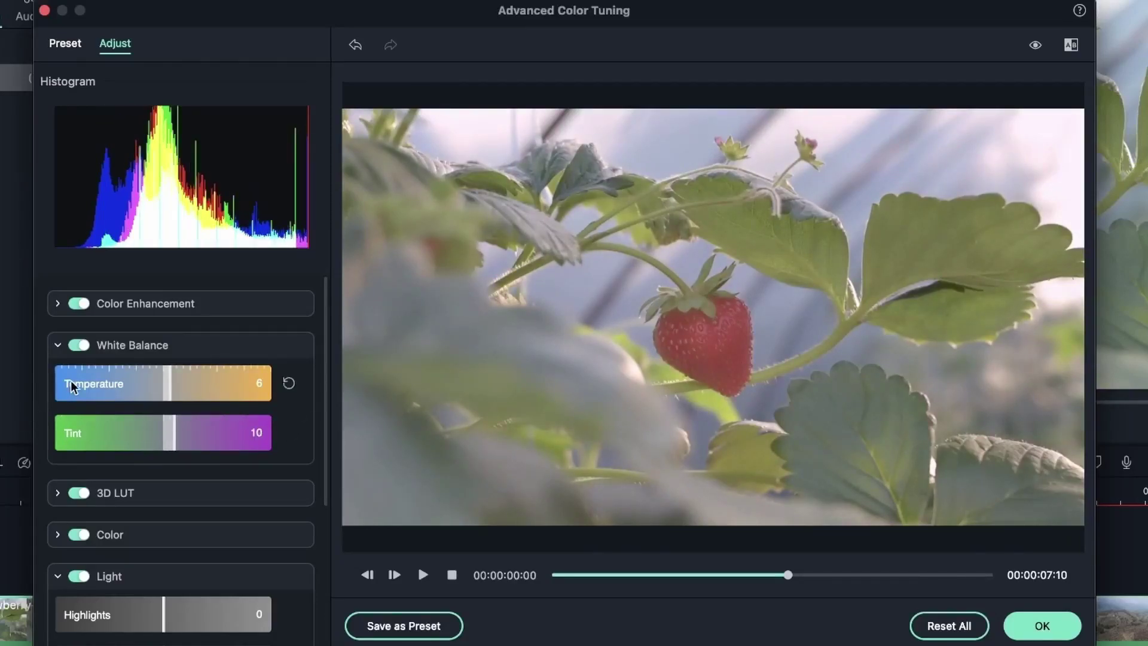
pyautogui.click(83, 346)
pyautogui.click(83, 346)
# Step: Expand the 3D LUT settings and browse the 3D LUT category in the color presets
pyautogui.click(58, 494)
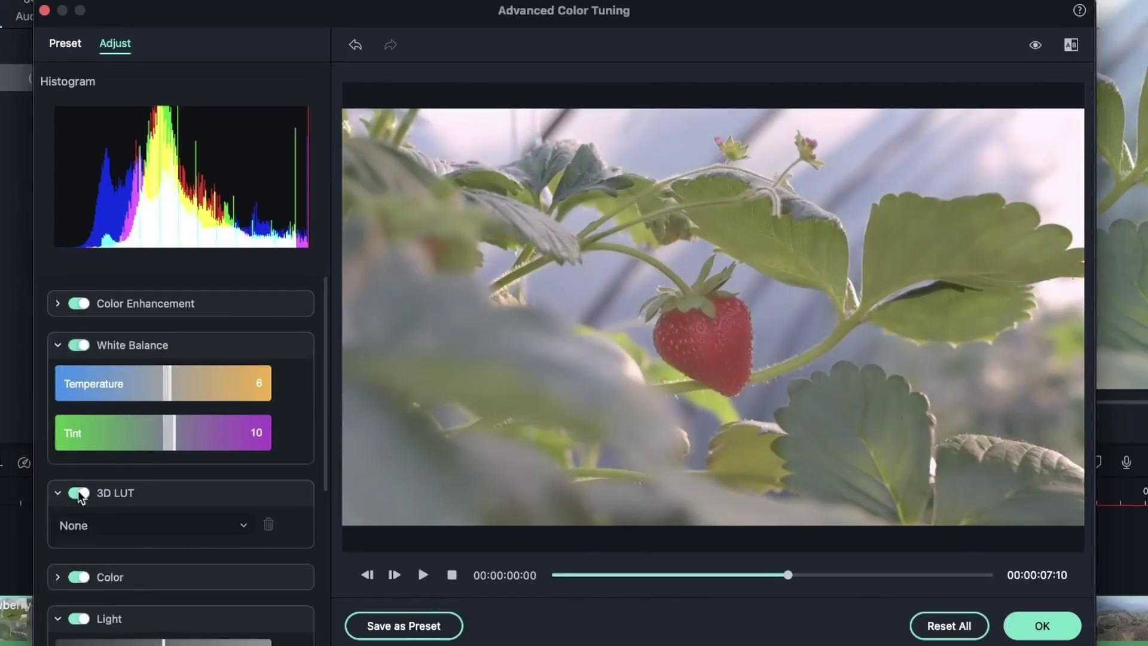
pyautogui.scroll(-3, 138, 451)
pyautogui.click(65, 44)
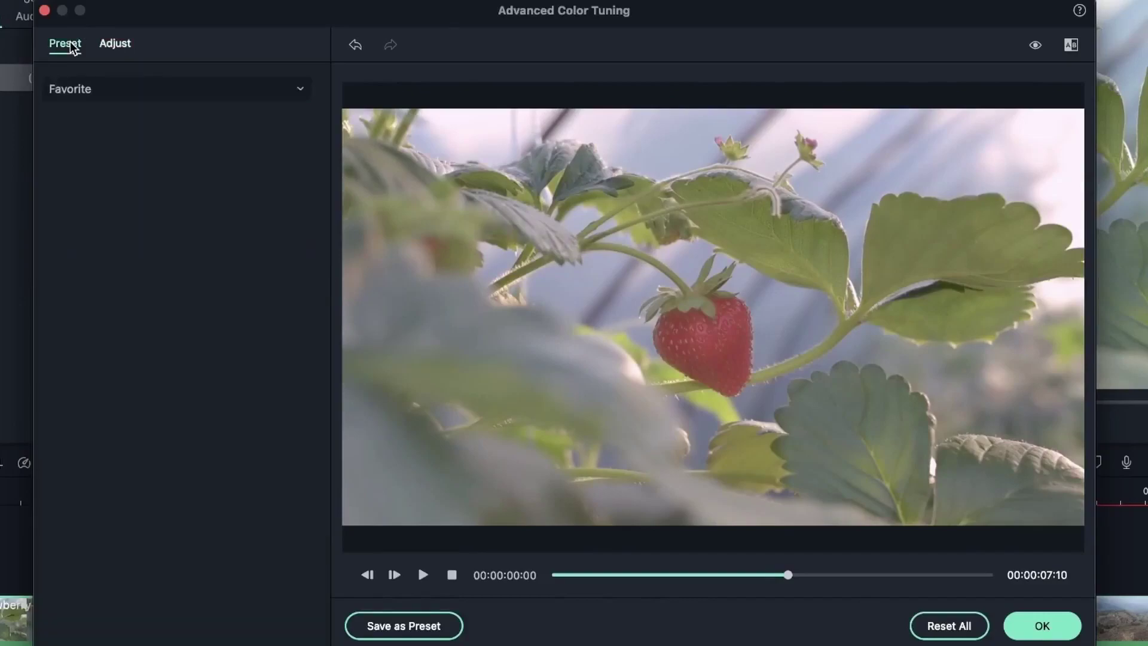
pyautogui.click(90, 88)
pyautogui.click(90, 133)
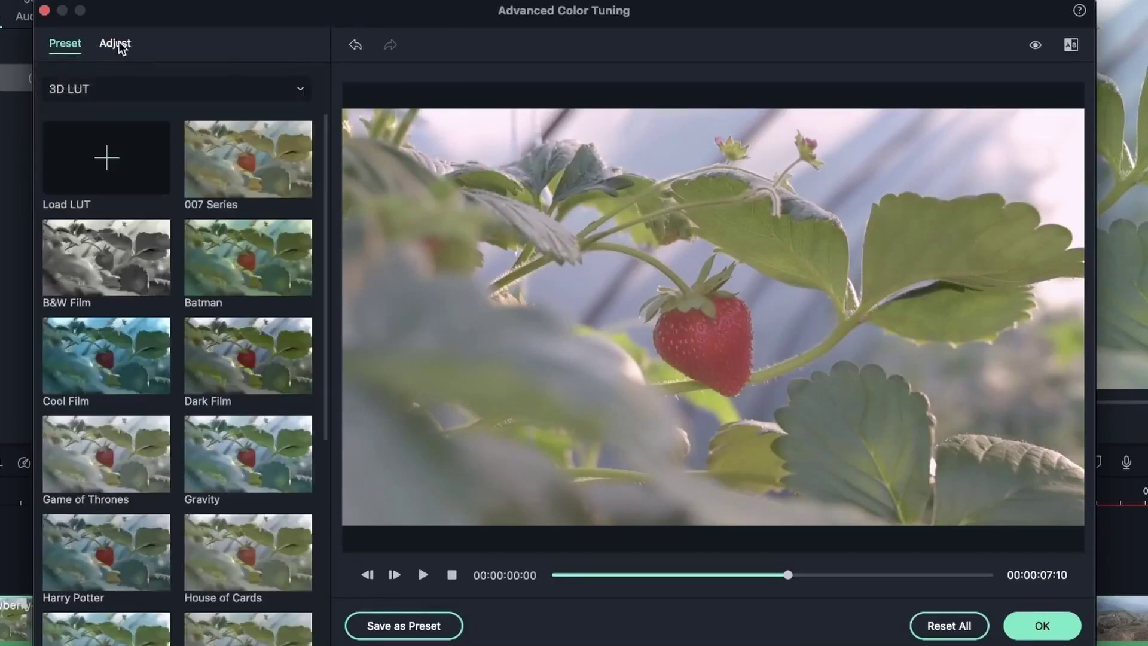
# Step: Back in Adjust, set Exposure to 1 in Color and switch off White Balance
pyautogui.click(115, 41)
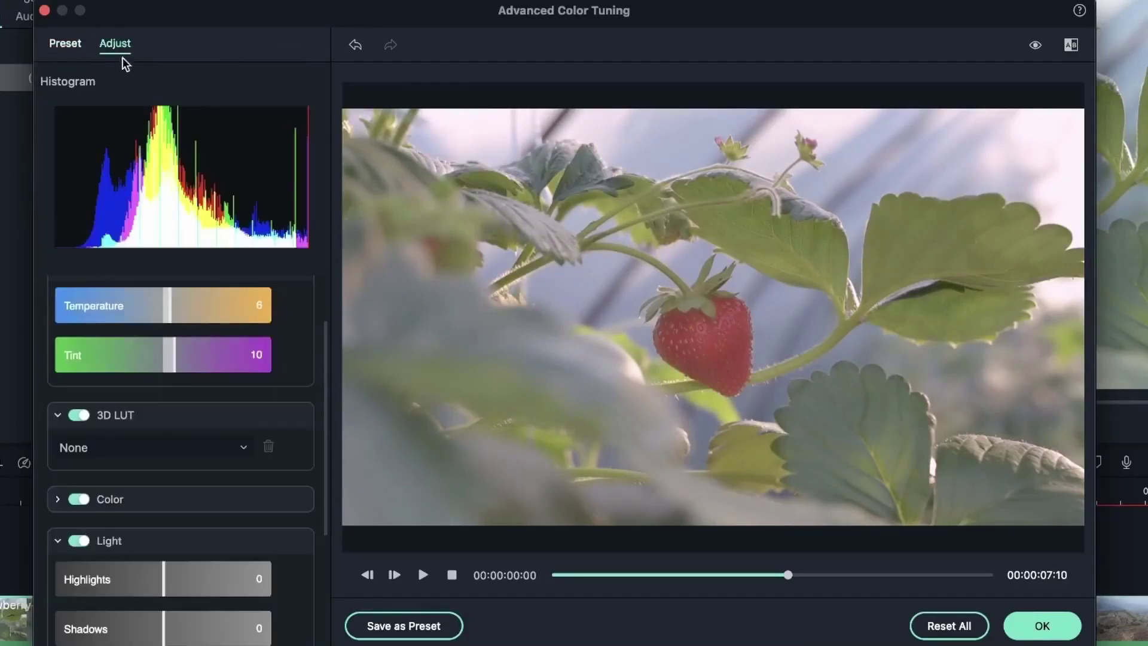
pyautogui.scroll(-5, 135, 456)
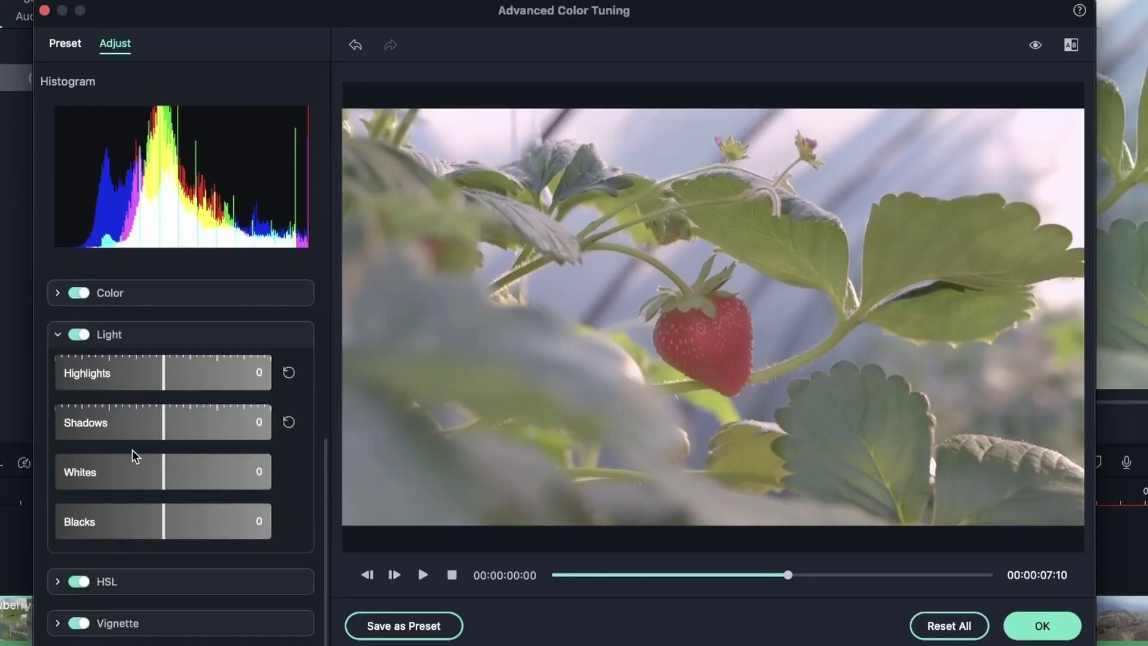
pyautogui.scroll(2, 132, 450)
pyautogui.click(57, 372)
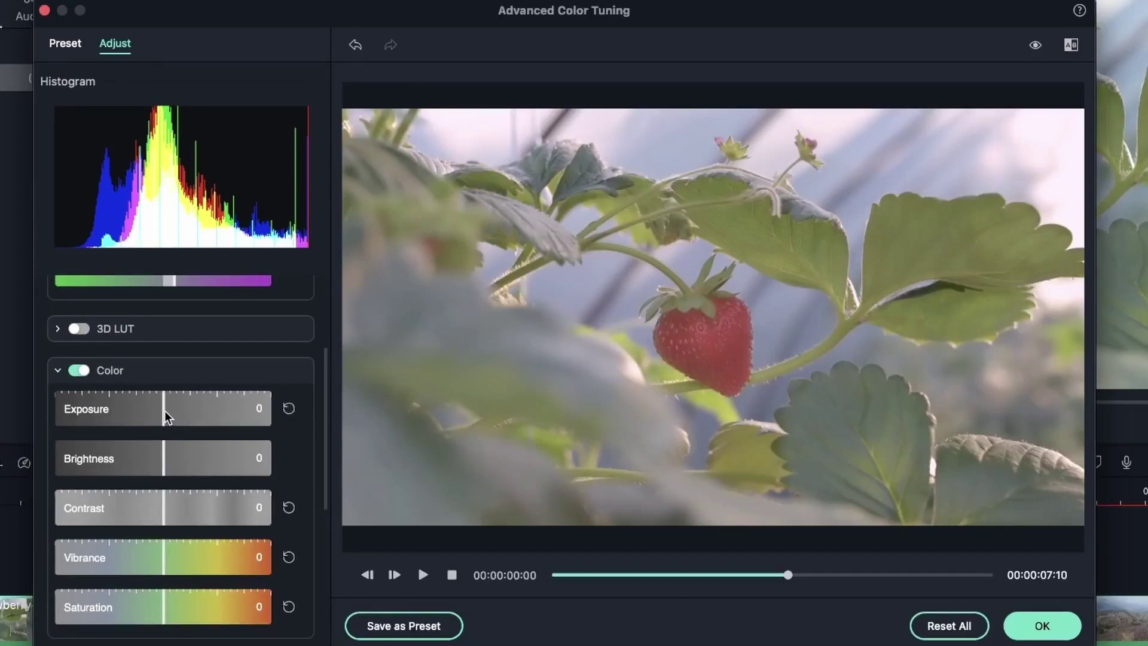
pyautogui.moveTo(164, 410)
pyautogui.mouseDown()
pyautogui.moveTo(284, 412)
pyautogui.moveTo(5, 422)
pyautogui.moveTo(235, 421)
pyautogui.moveTo(153, 426)
pyautogui.moveTo(163, 422)
pyautogui.mouseUp()
pyautogui.scroll(5, 160, 407)
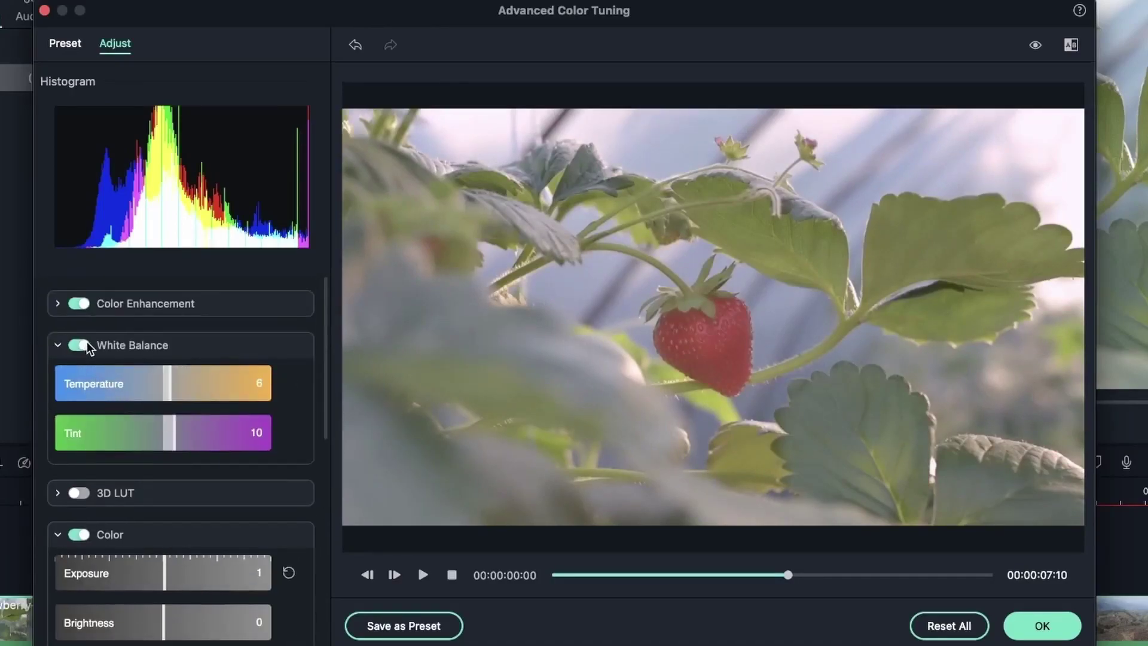
pyautogui.click(80, 346)
pyautogui.scroll(-3, 169, 490)
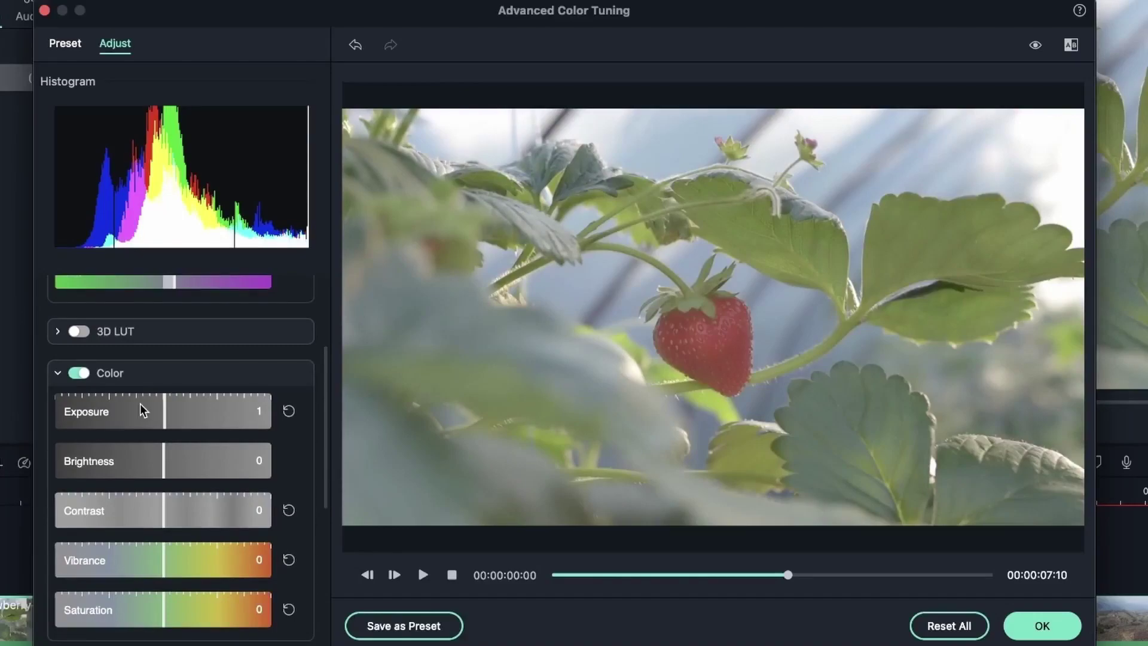
# Step: Try Brightness and Exposure at their extremes, then reset both to 0
pyautogui.moveTo(164, 468)
pyautogui.mouseDown()
pyautogui.moveTo(262, 477)
pyautogui.moveTo(165, 473)
pyautogui.mouseUp()
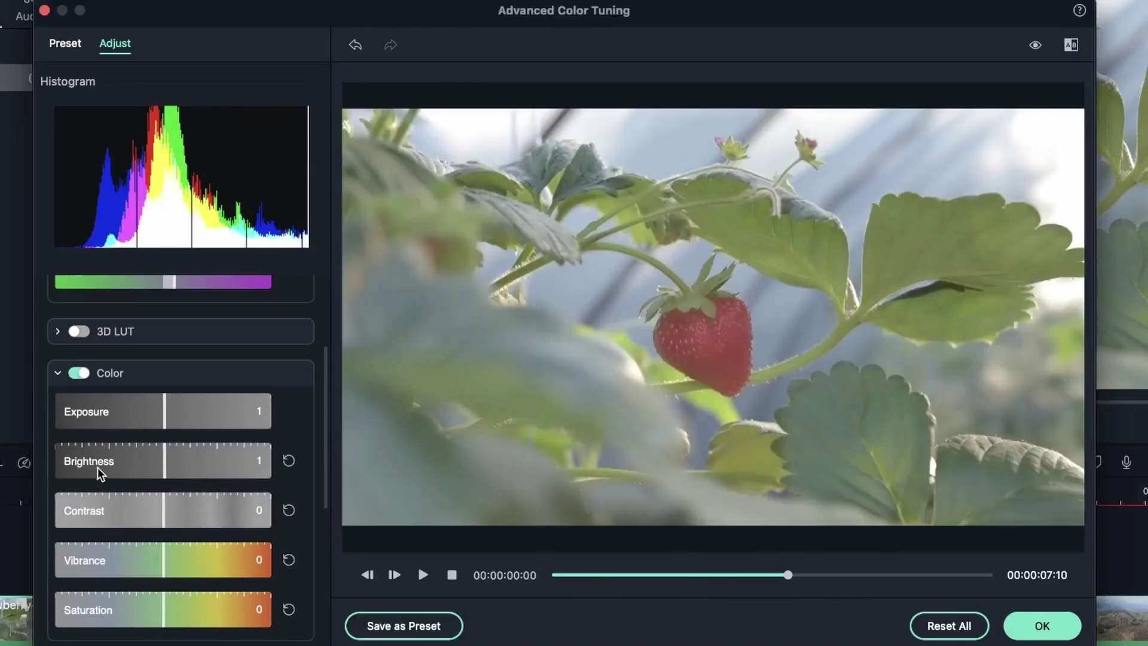
pyautogui.moveTo(166, 414); pyautogui.dragTo(261, 465)
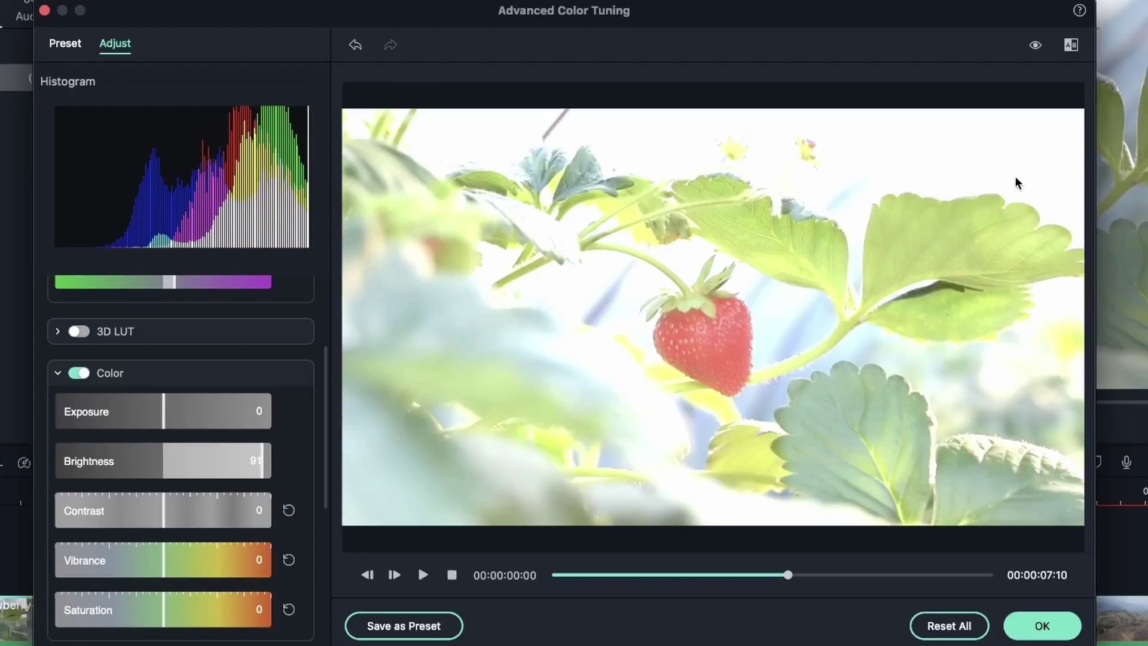
pyautogui.moveTo(230, 473); pyautogui.dragTo(38, 471)
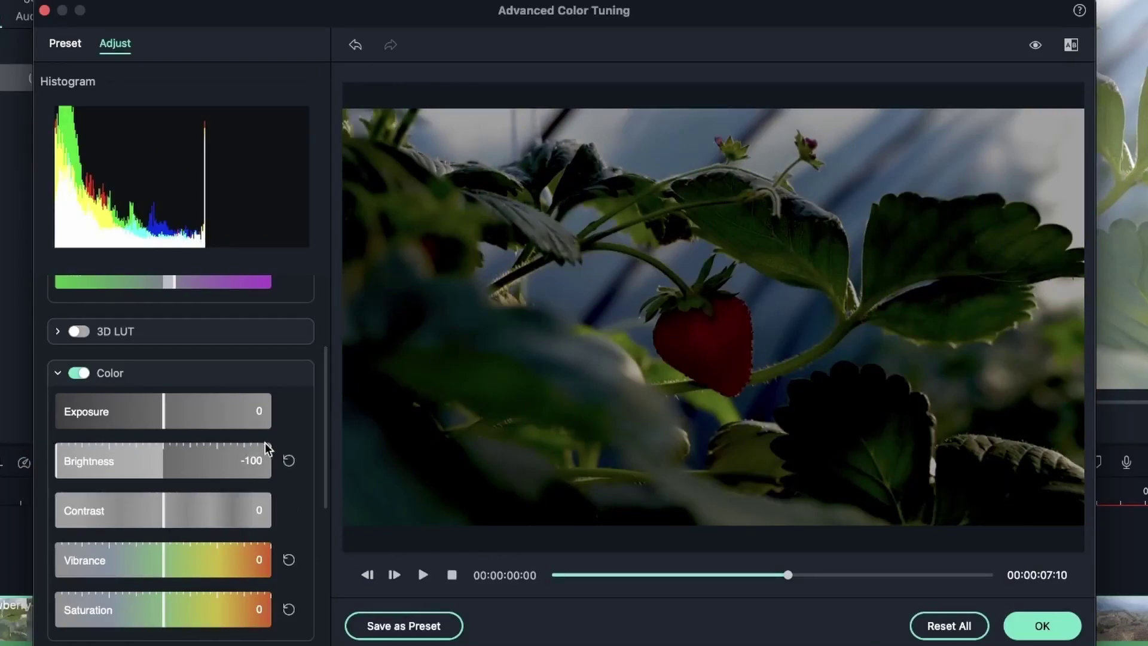
pyautogui.click(288, 460)
pyautogui.moveTo(182, 425); pyautogui.dragTo(56, 413)
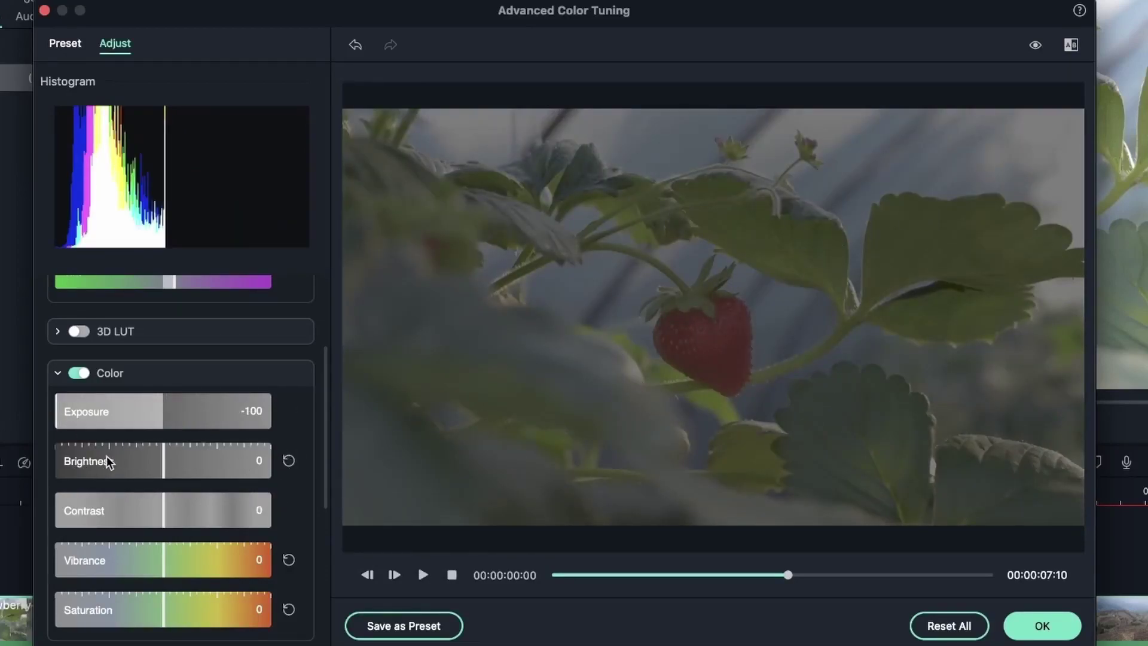
pyautogui.click(290, 411)
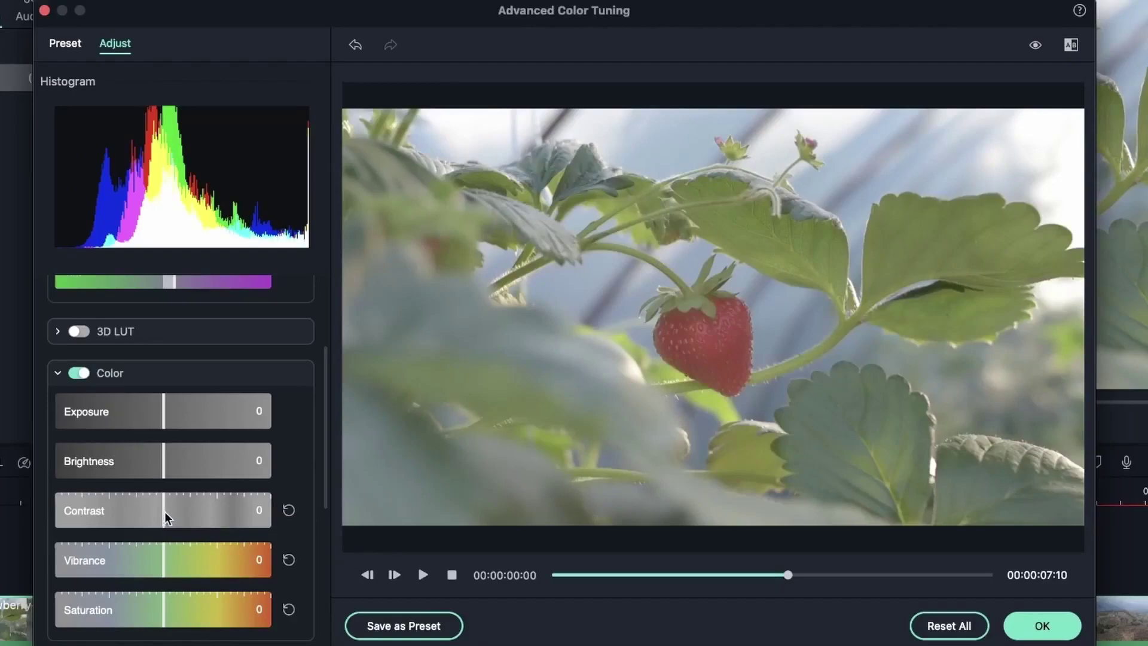
pyautogui.moveTo(162, 518); pyautogui.dragTo(18, 538)
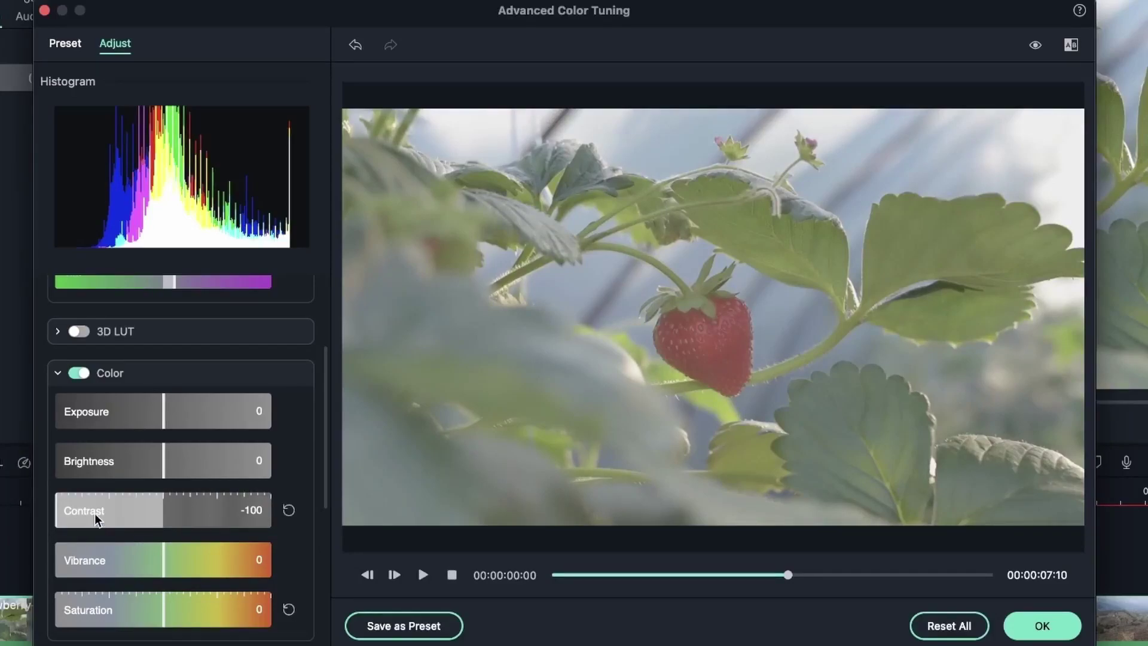
pyautogui.moveTo(94, 513); pyautogui.dragTo(287, 507)
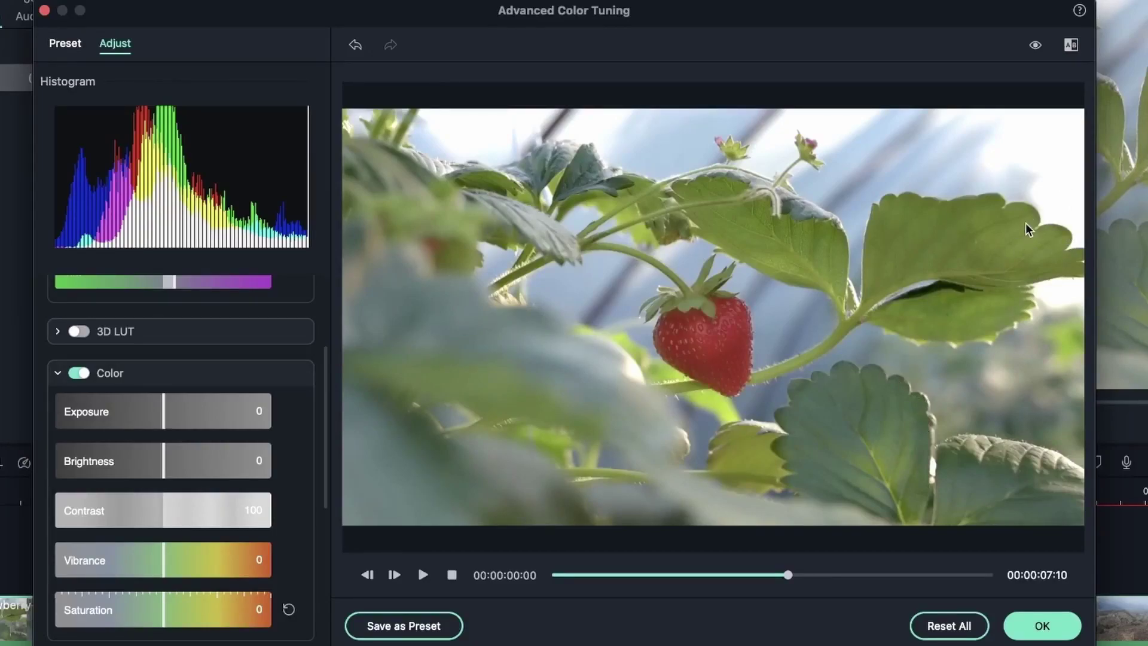
pyautogui.moveTo(239, 510); pyautogui.dragTo(37, 522)
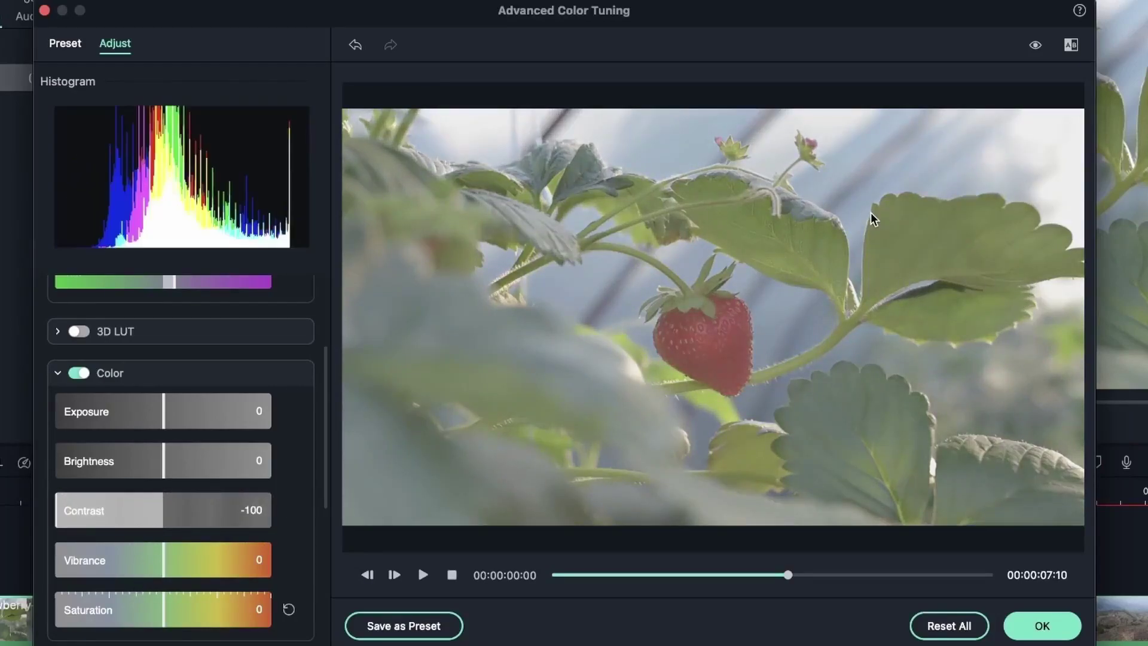
pyautogui.doubleClick(97, 519)
pyautogui.scroll(-2, 211, 497)
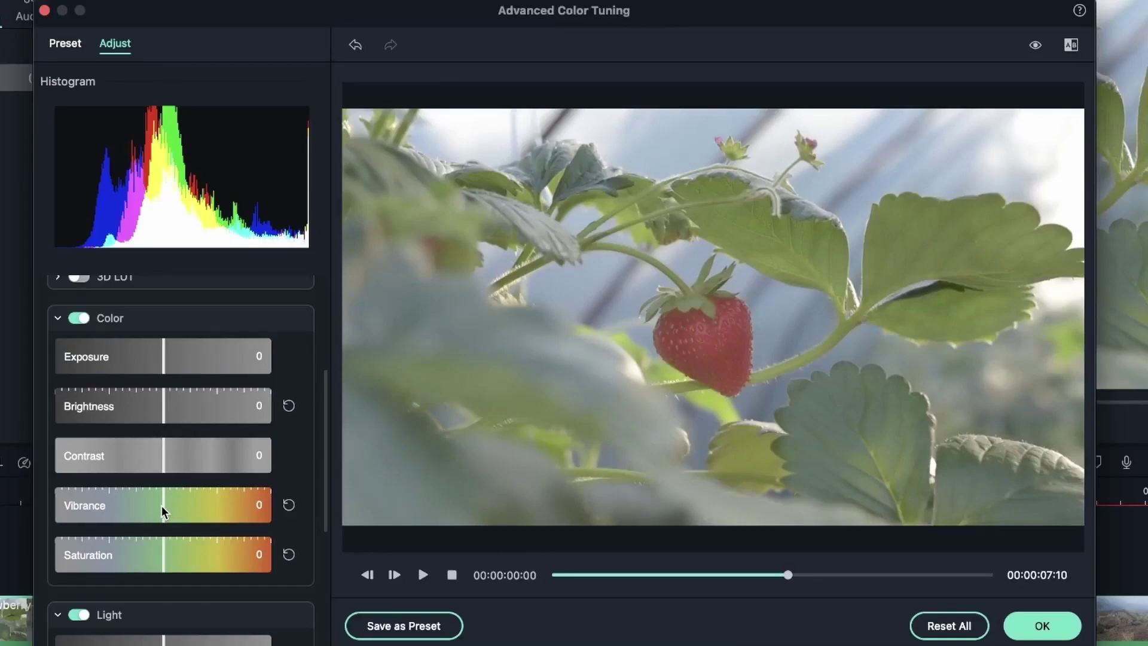
pyautogui.moveTo(162, 505); pyautogui.dragTo(291, 518)
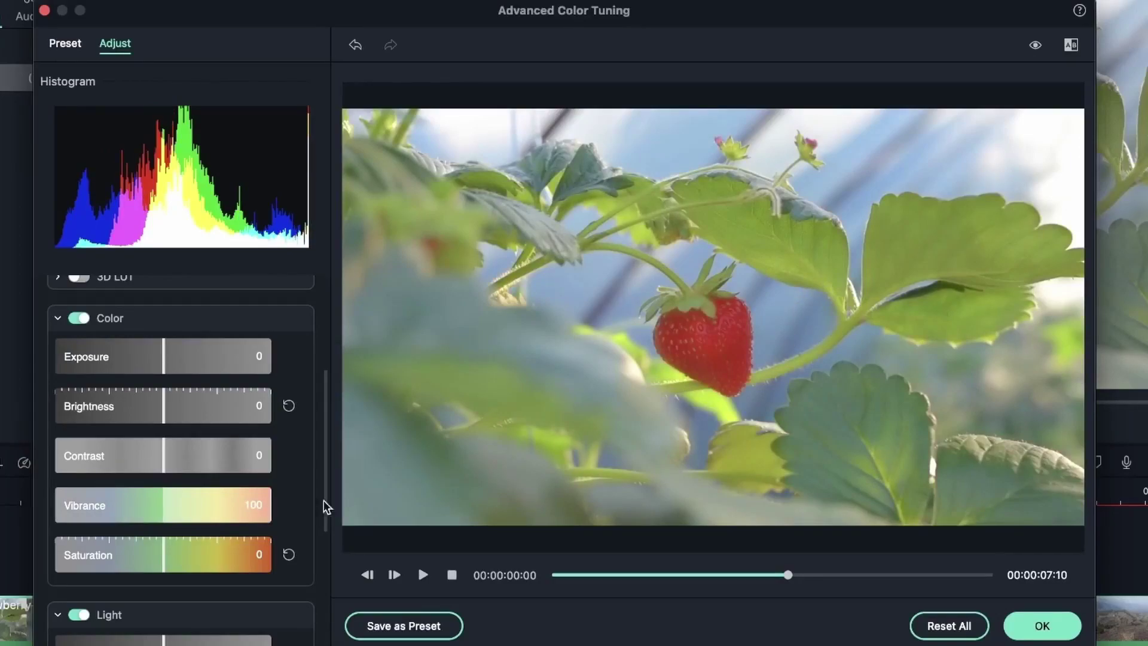
pyautogui.moveTo(264, 513); pyautogui.dragTo(166, 513)
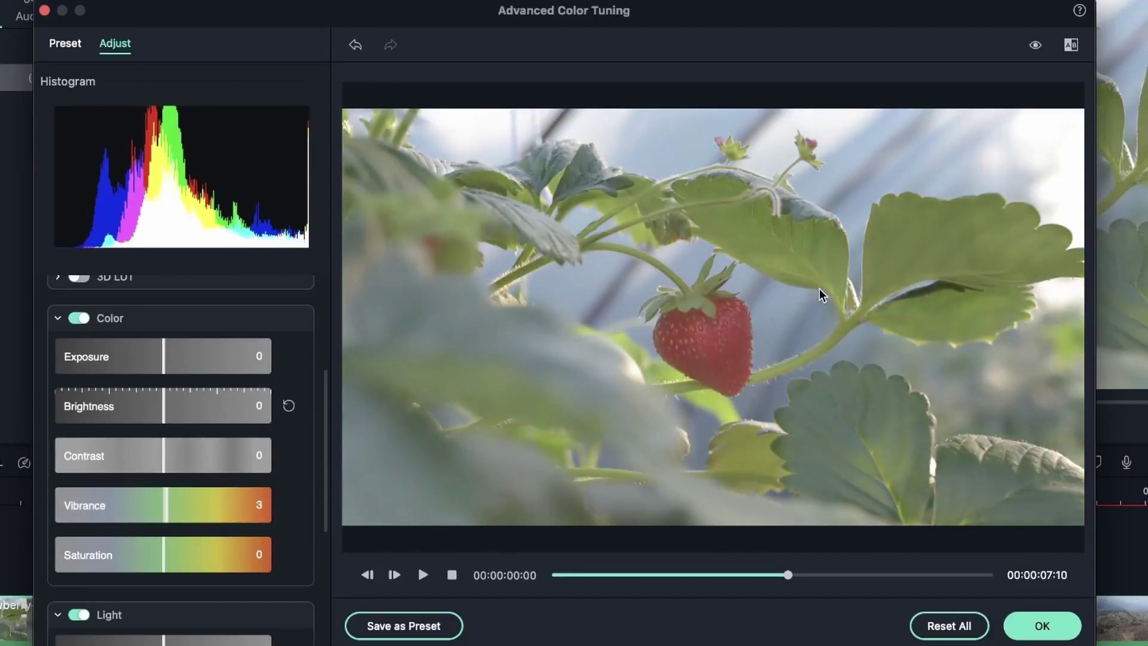
pyautogui.moveTo(236, 500); pyautogui.dragTo(13, 510)
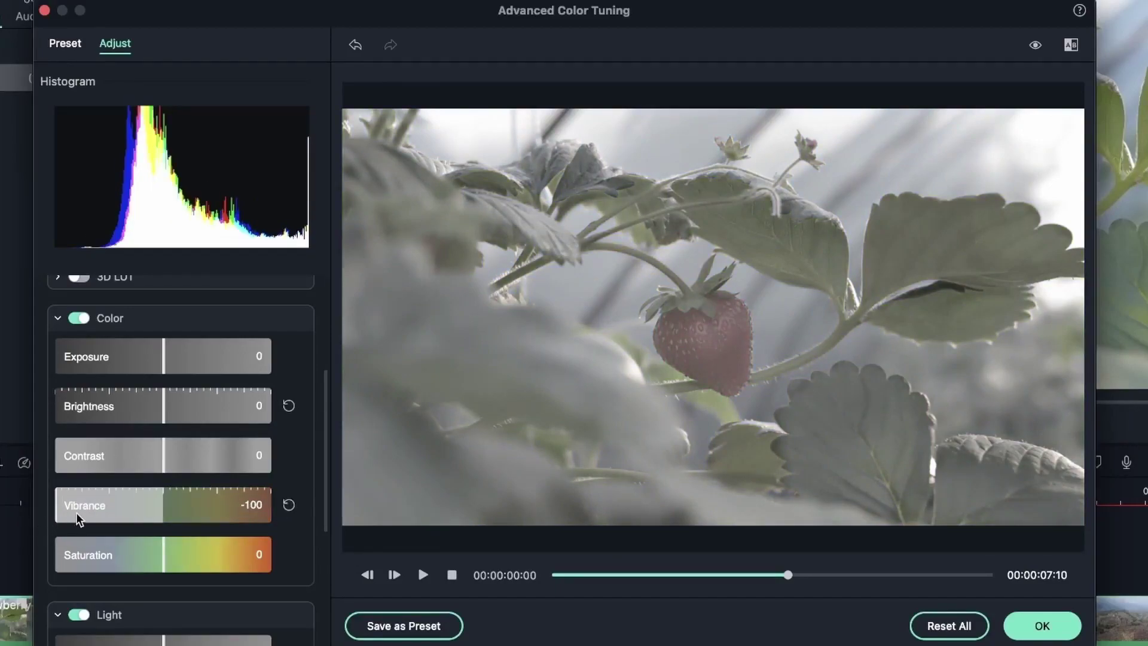
pyautogui.click(290, 505)
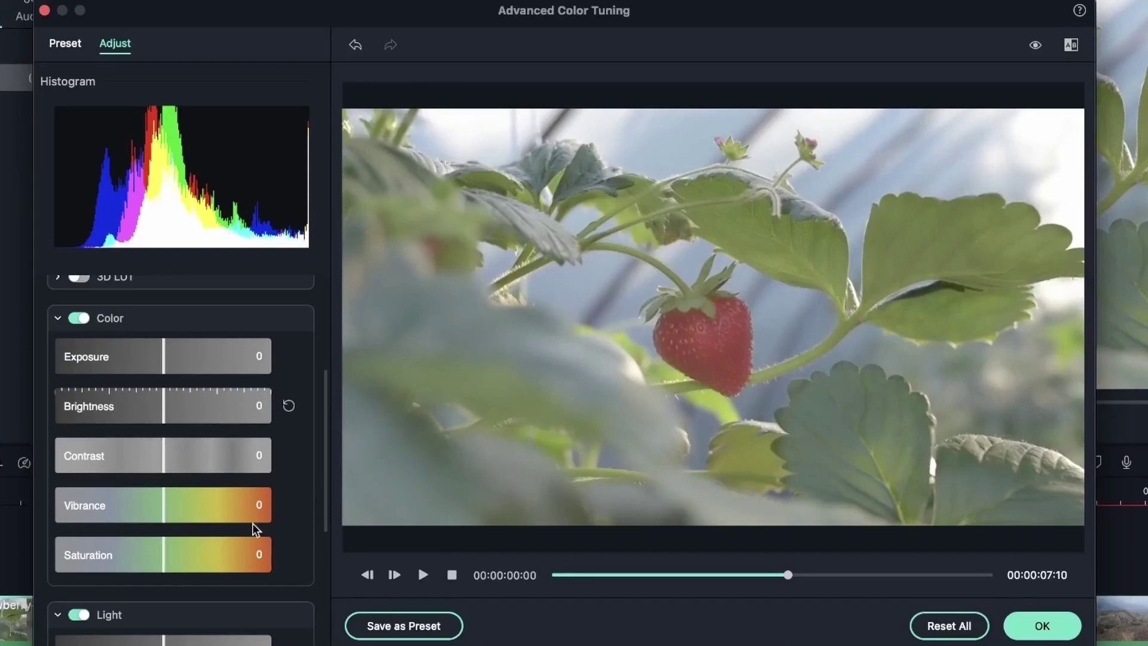
pyautogui.moveTo(164, 559); pyautogui.dragTo(336, 562)
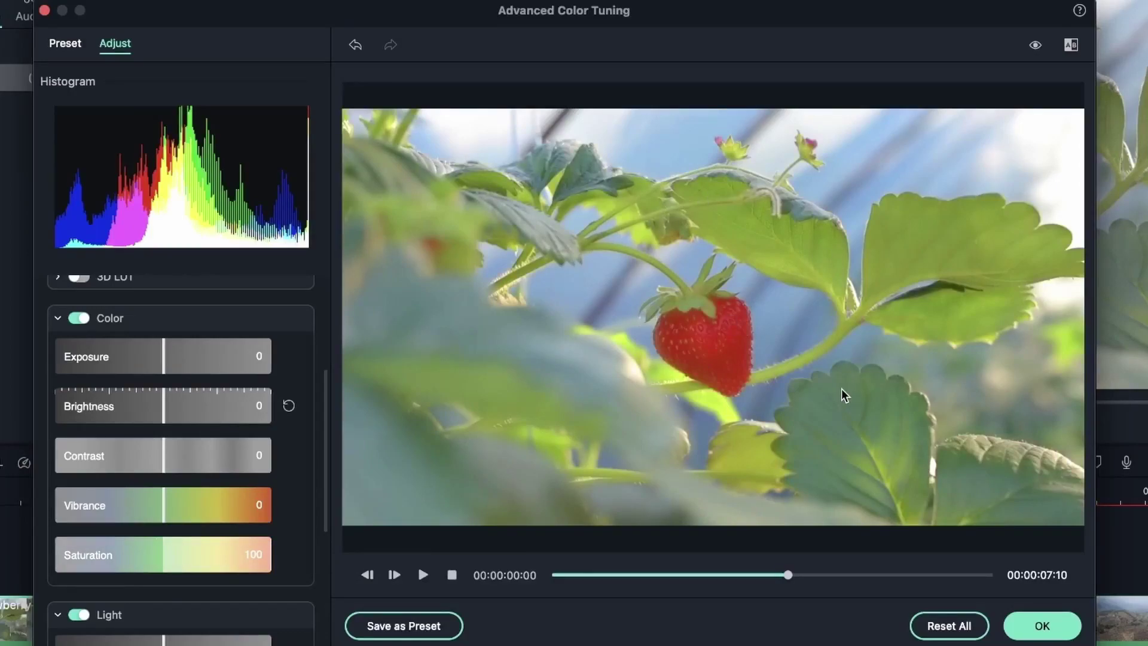
pyautogui.moveTo(257, 557); pyautogui.dragTo(16, 564)
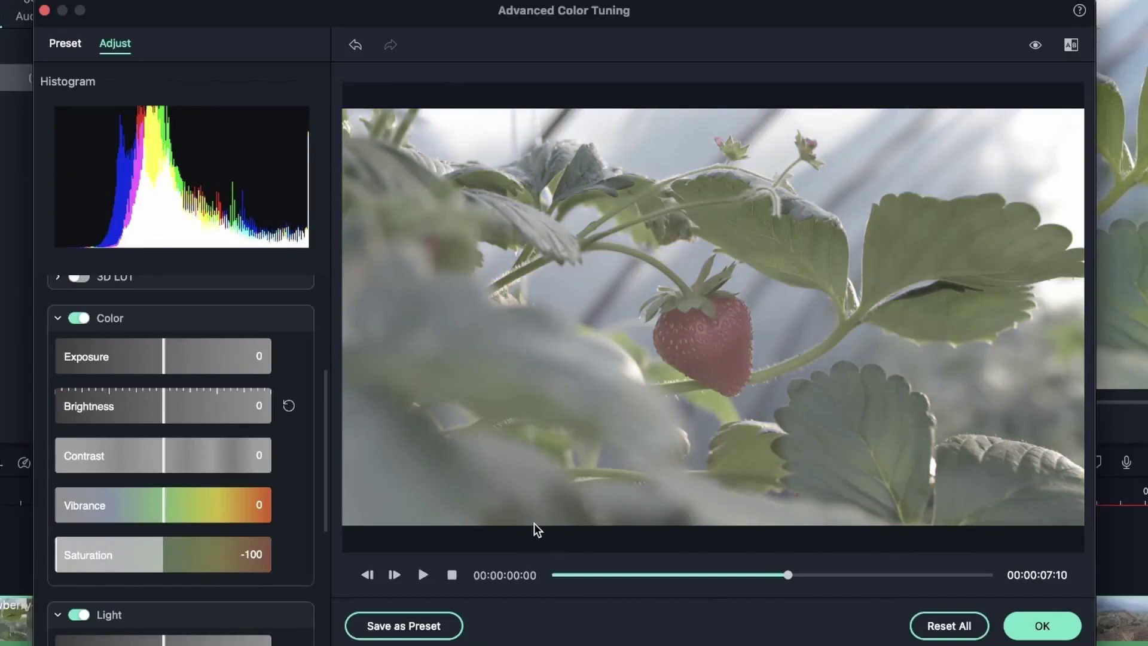
pyautogui.doubleClick(133, 558)
pyautogui.scroll(2, 167, 436)
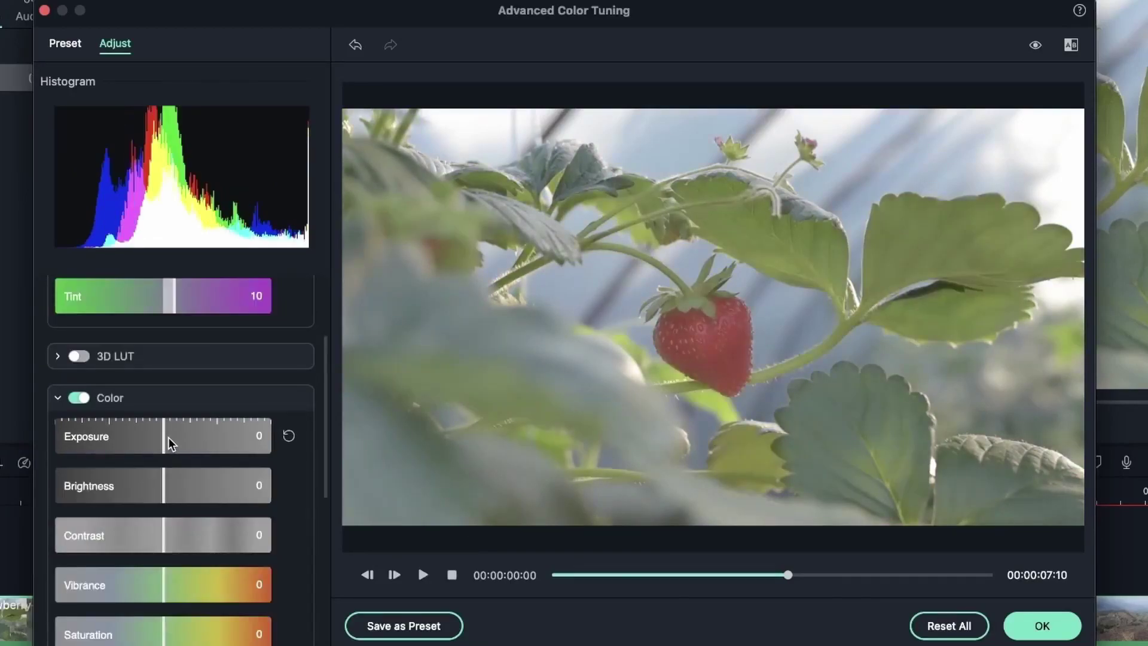
# Step: Set Exposure 7, Contrast 23, Vibrance 21 and Saturation 11 in the Color group
pyautogui.moveTo(168, 437); pyautogui.dragTo(171, 439)
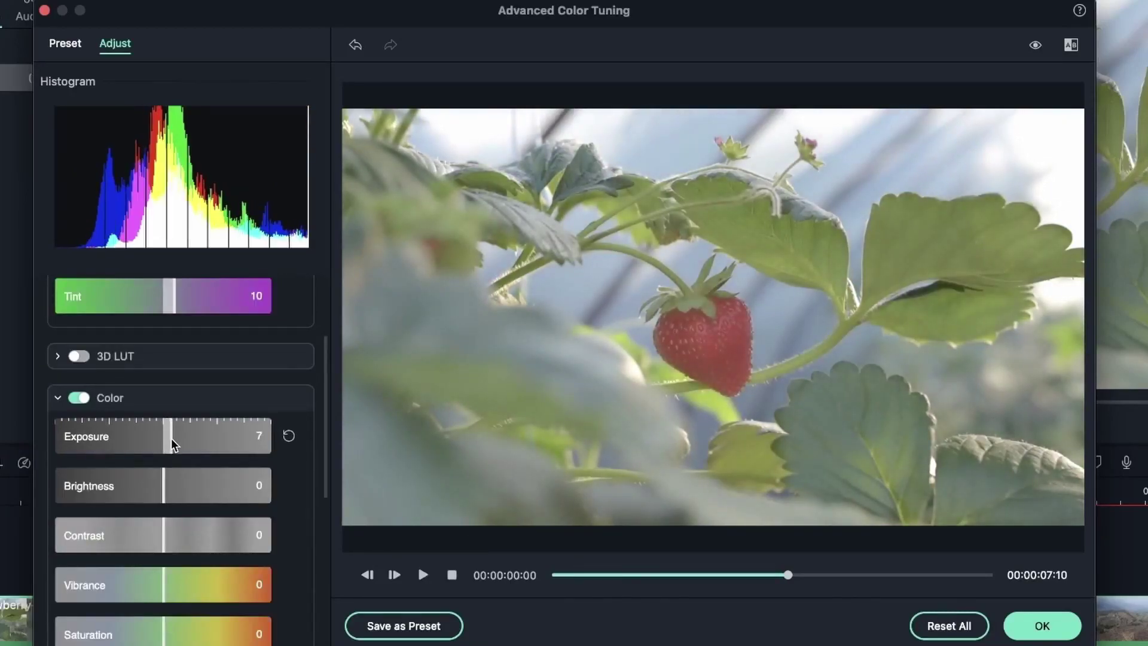
pyautogui.moveTo(178, 537); pyautogui.dragTo(185, 540)
pyautogui.scroll(-2, 74, 549)
pyautogui.moveTo(166, 579); pyautogui.dragTo(175, 580)
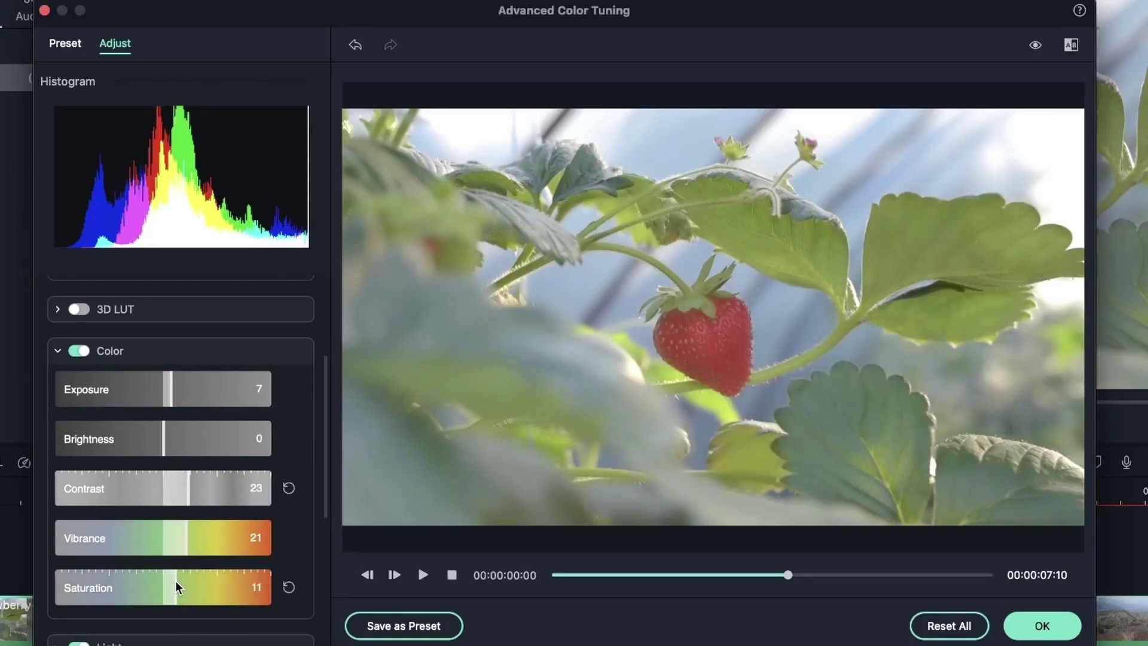
# Step: Compare the Color group off and on, then collapse it and switch it off
pyautogui.click(82, 350)
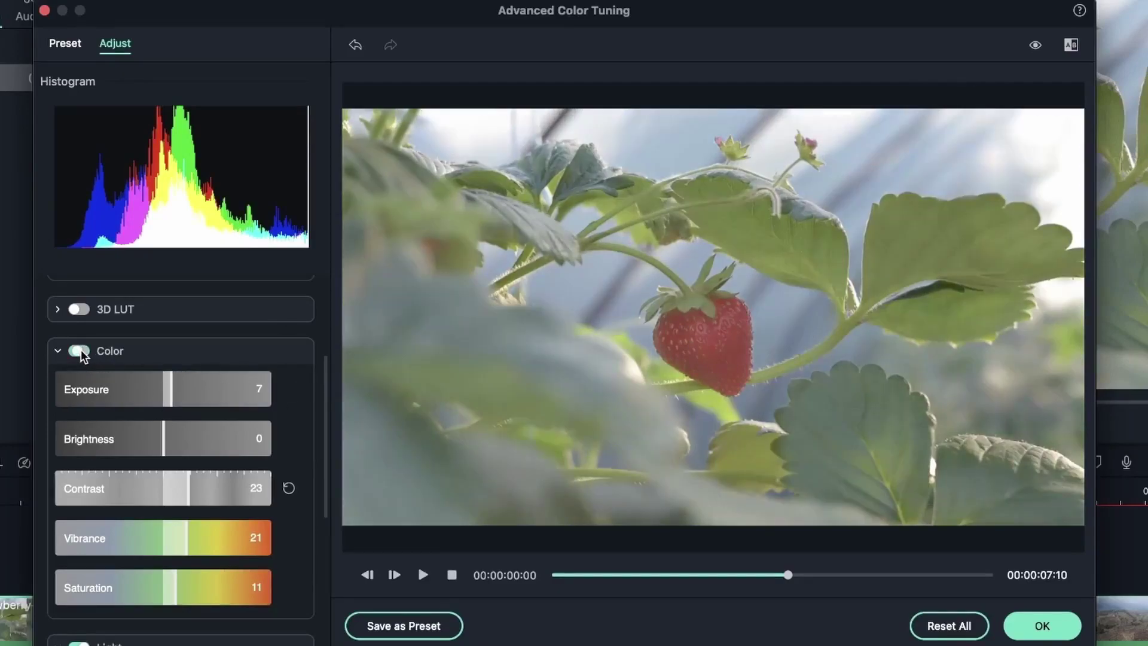
pyautogui.click(81, 349)
pyautogui.scroll(-1, 102, 433)
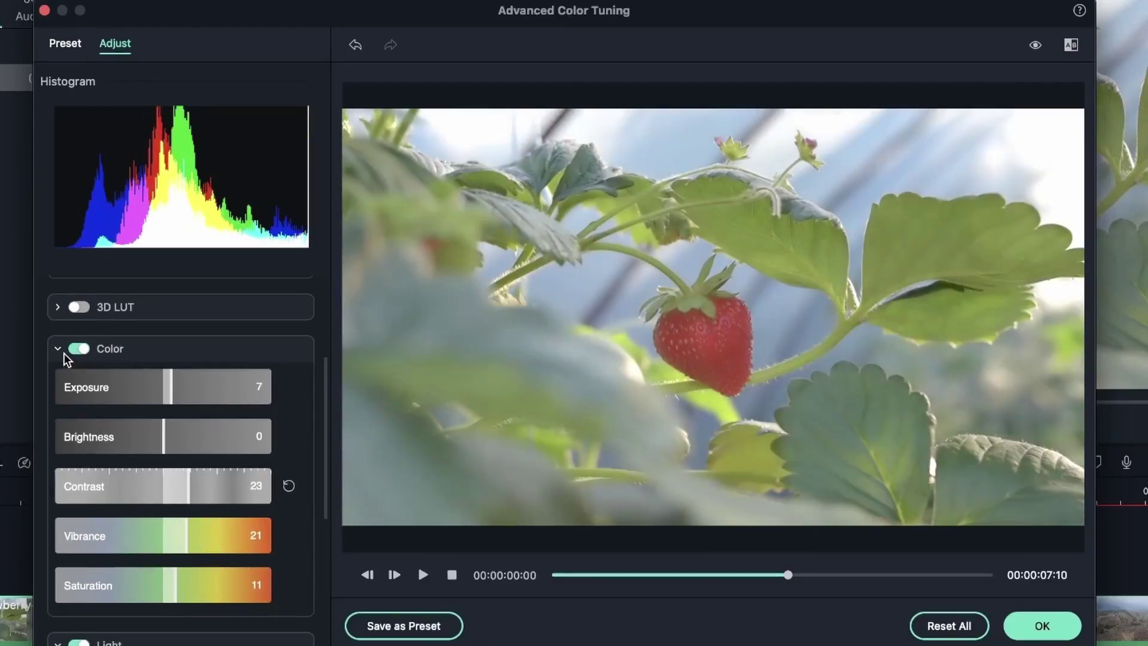
pyautogui.click(62, 351)
pyautogui.click(76, 350)
pyautogui.scroll(-2, 130, 451)
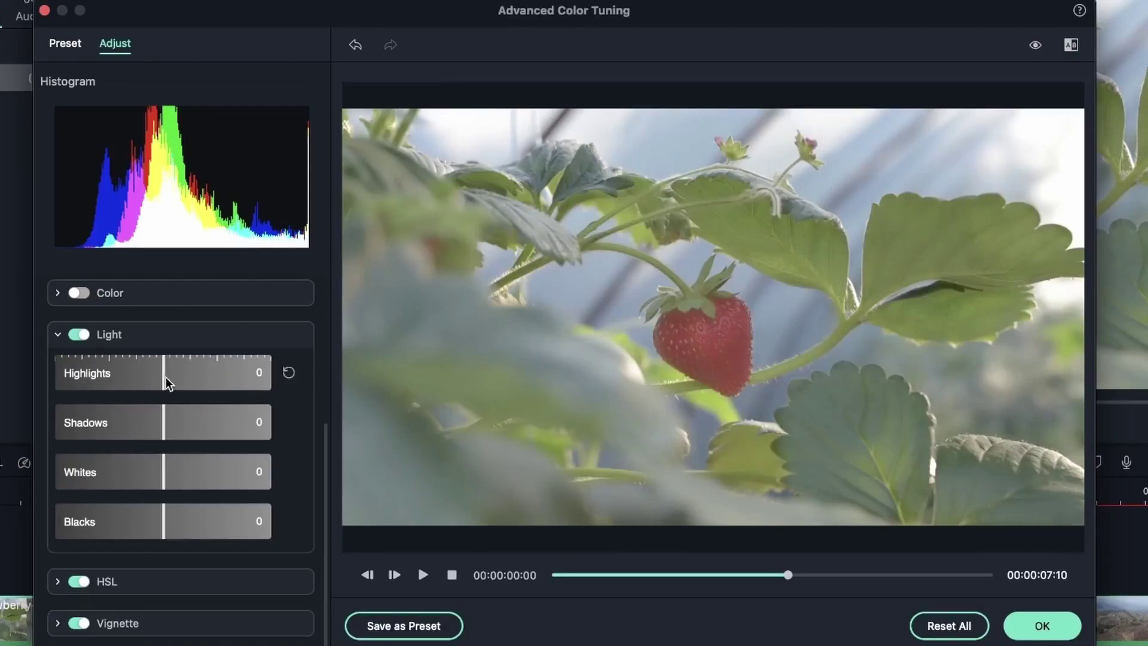
pyautogui.moveTo(167, 382)
pyautogui.mouseDown()
pyautogui.moveTo(263, 382)
pyautogui.moveTo(13, 403)
pyautogui.moveTo(287, 392)
pyautogui.moveTo(12, 410)
pyautogui.moveTo(607, 375)
pyautogui.moveTo(177, 383)
pyautogui.mouseUp()
pyautogui.moveTo(160, 422); pyautogui.dragTo(163, 450)
pyautogui.moveTo(171, 475); pyautogui.dragTo(258, 475)
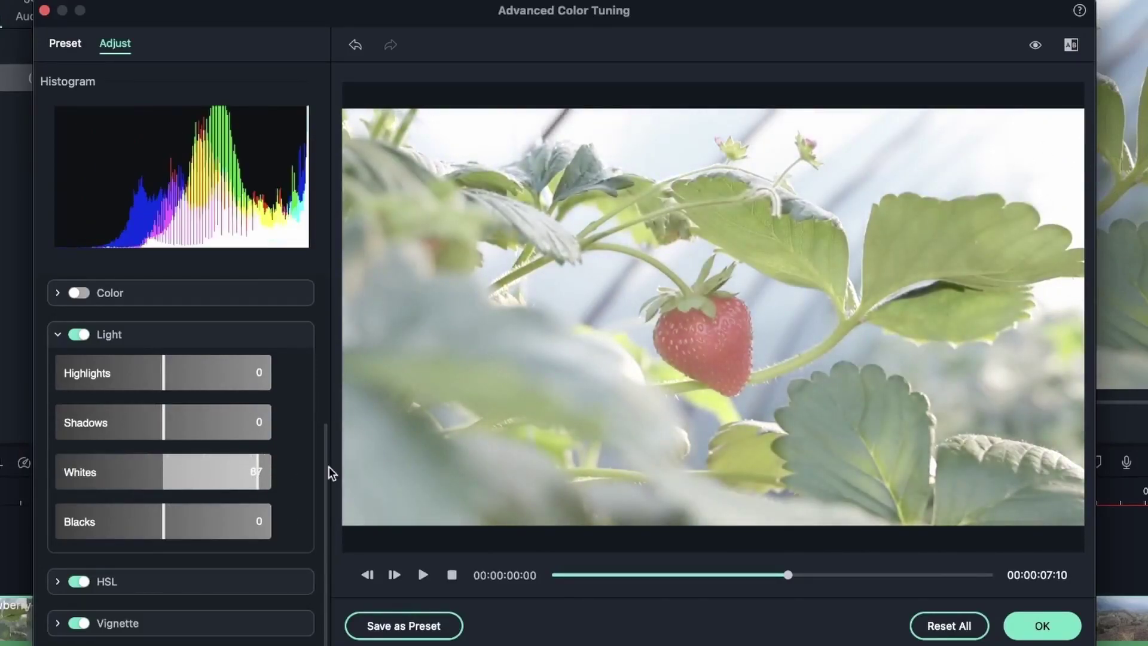
pyautogui.click(289, 473)
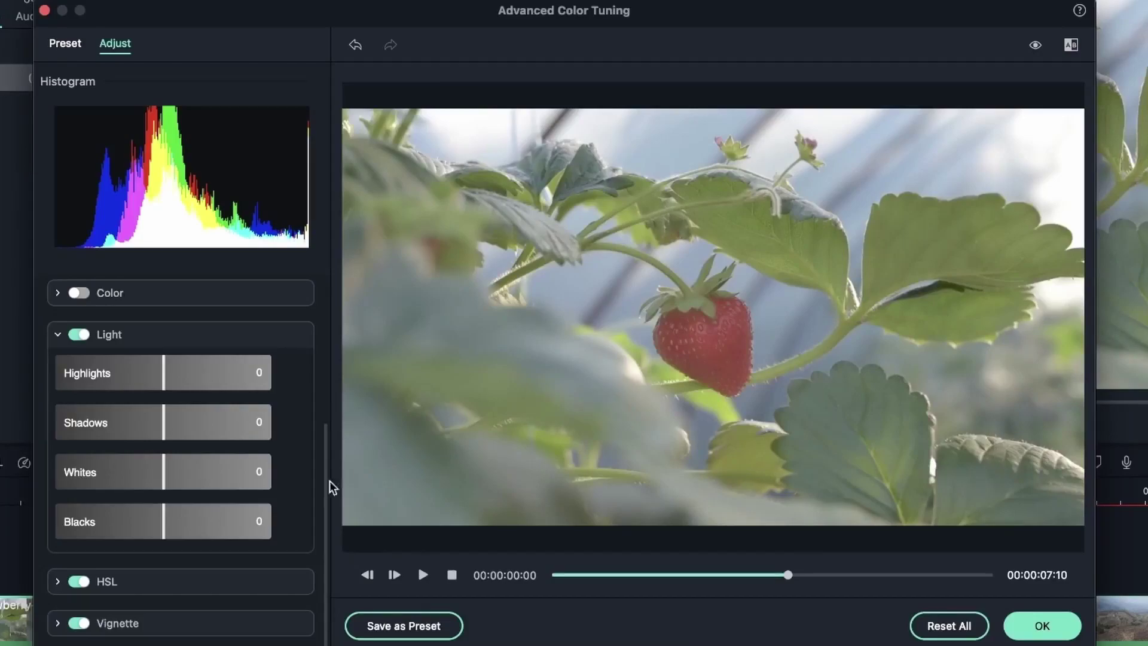
pyautogui.moveTo(167, 373); pyautogui.dragTo(289, 374)
pyautogui.click(290, 373)
pyautogui.moveTo(164, 530); pyautogui.dragTo(282, 543)
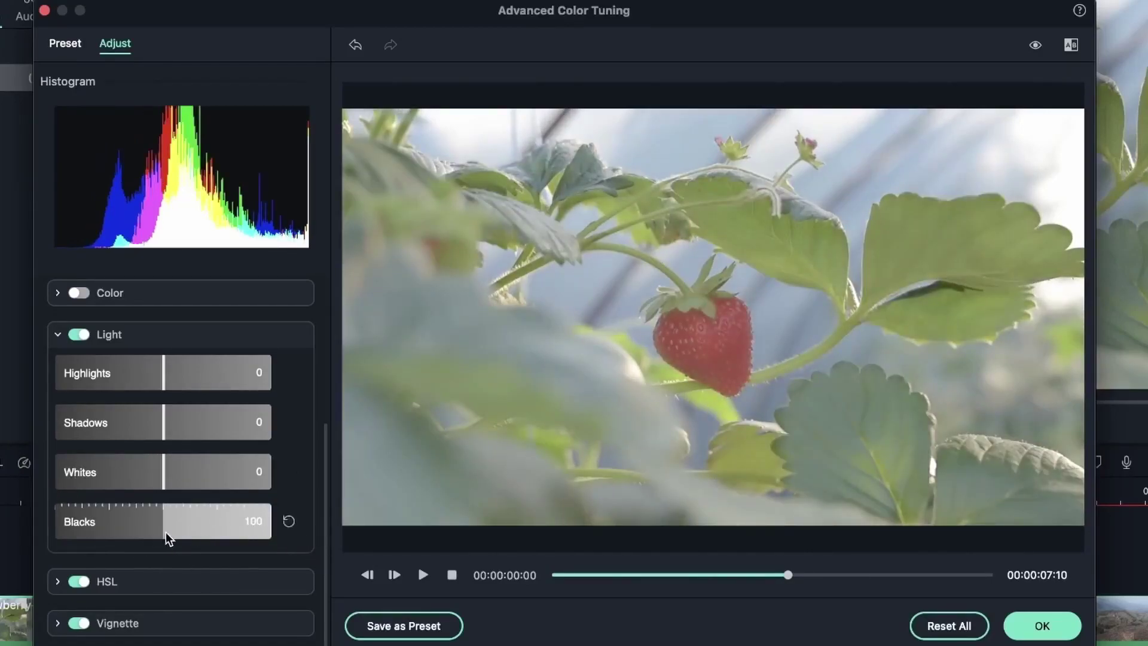
pyautogui.moveTo(254, 549); pyautogui.dragTo(60, 522)
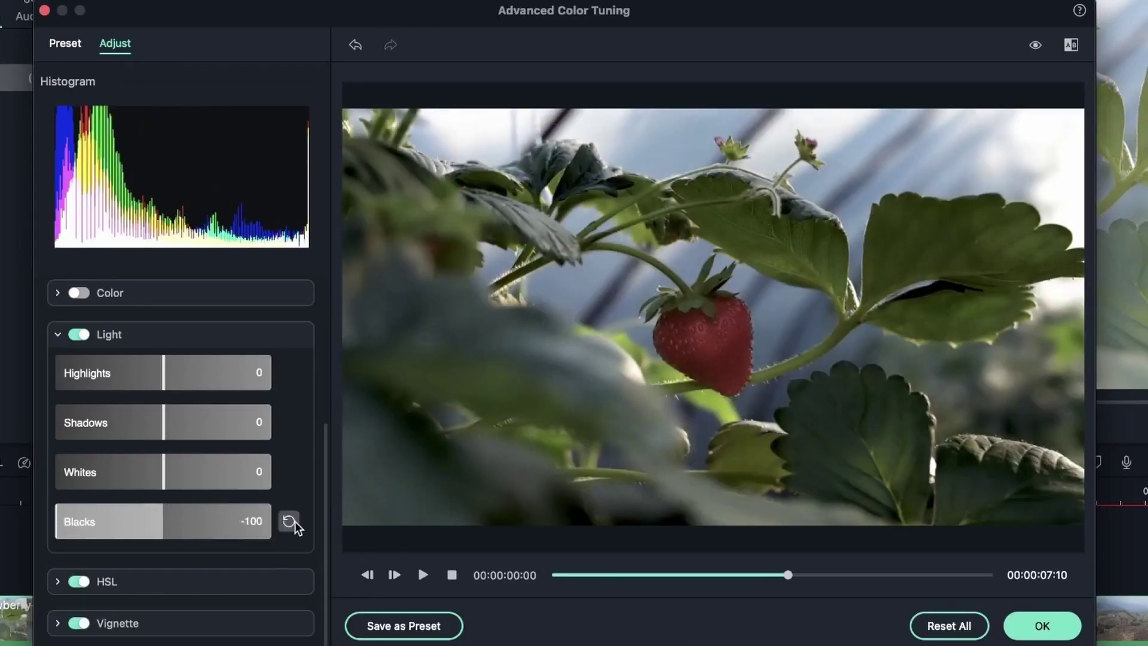
pyautogui.click(295, 522)
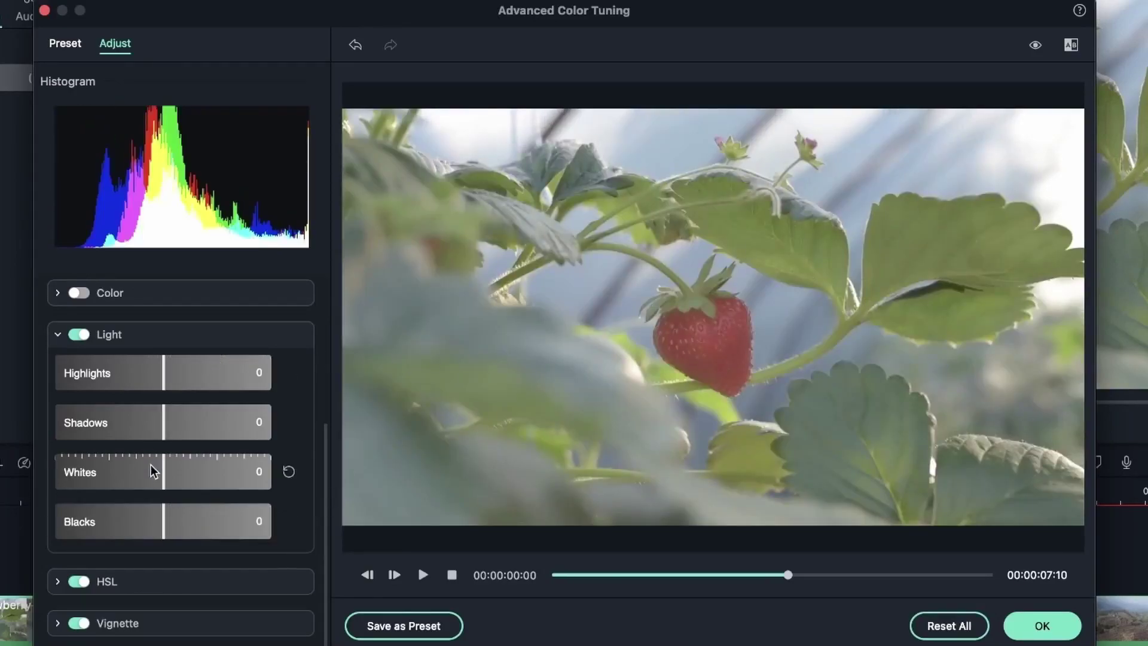
# Step: Set Shadows -31, Highlights 27, Blacks -25 and Whites 19 in the Light group
pyautogui.moveTo(166, 426); pyautogui.dragTo(128, 433)
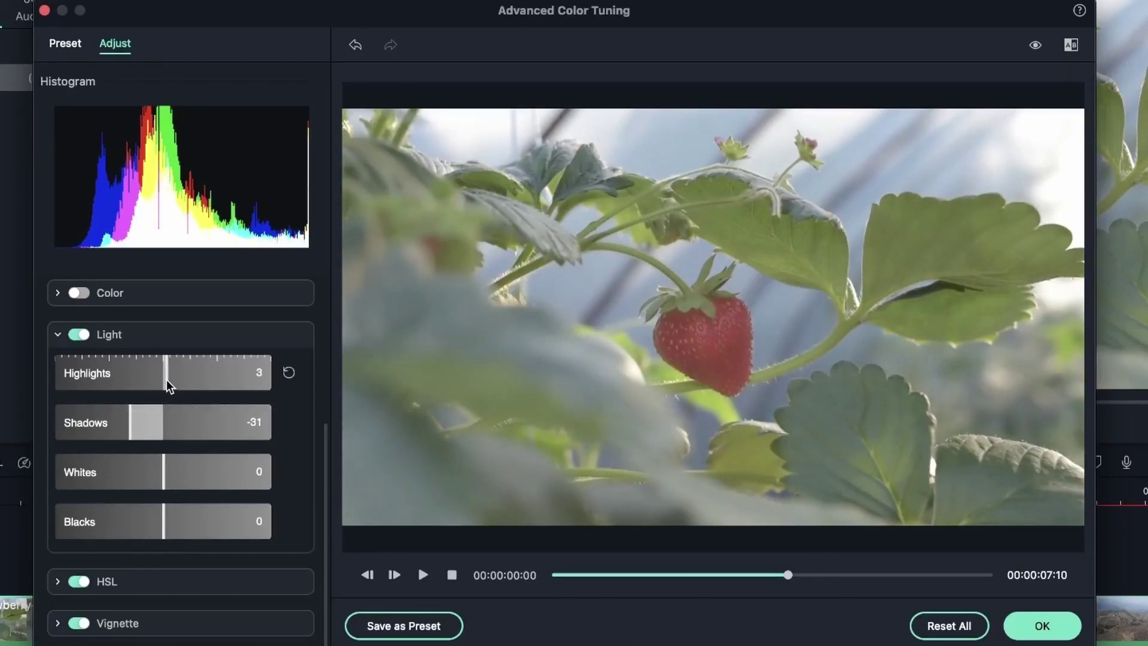
pyautogui.moveTo(166, 379); pyautogui.dragTo(192, 382)
pyautogui.moveTo(159, 528); pyautogui.dragTo(135, 530)
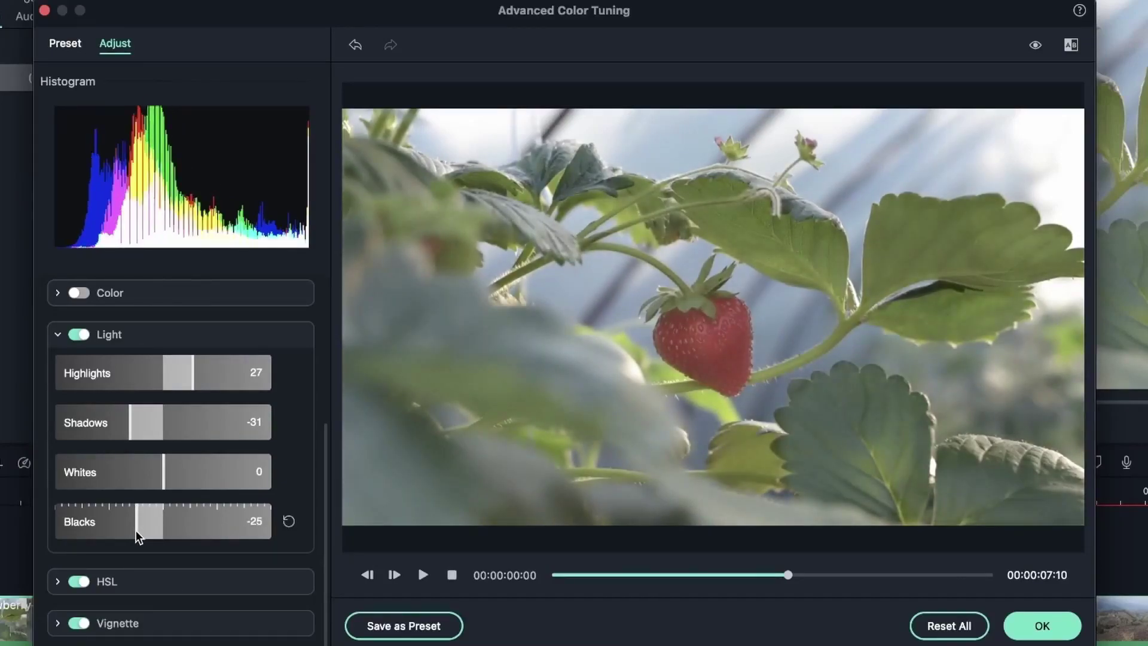
pyautogui.moveTo(177, 475); pyautogui.dragTo(184, 479)
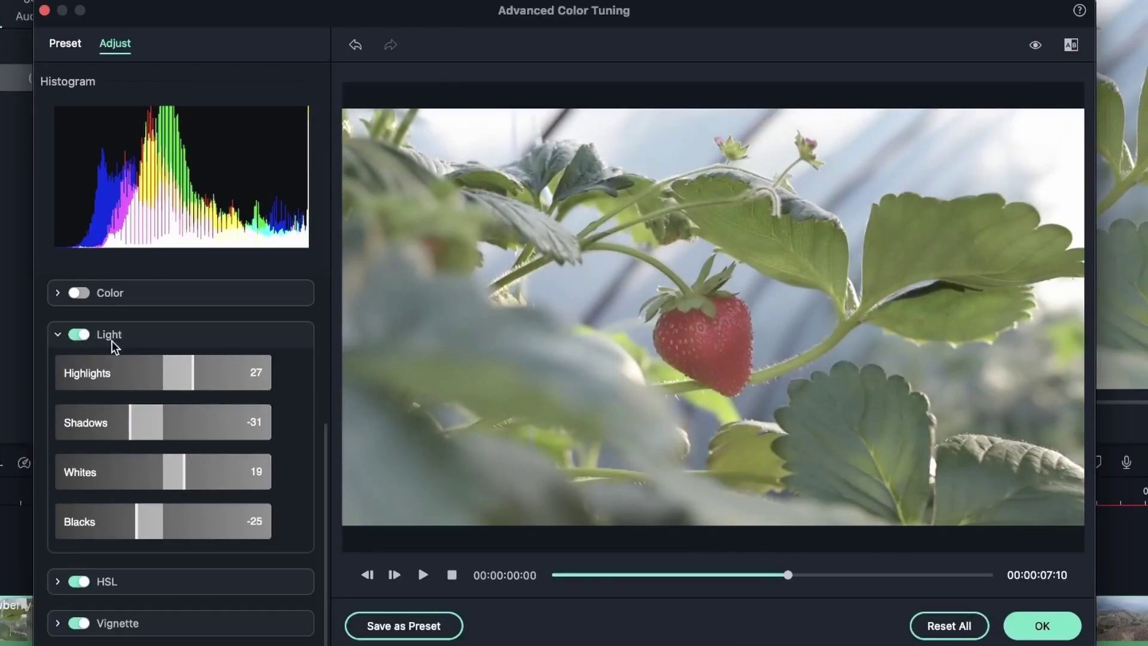
# Step: Compare the Light group off and on, then leave it switched off
pyautogui.click(81, 336)
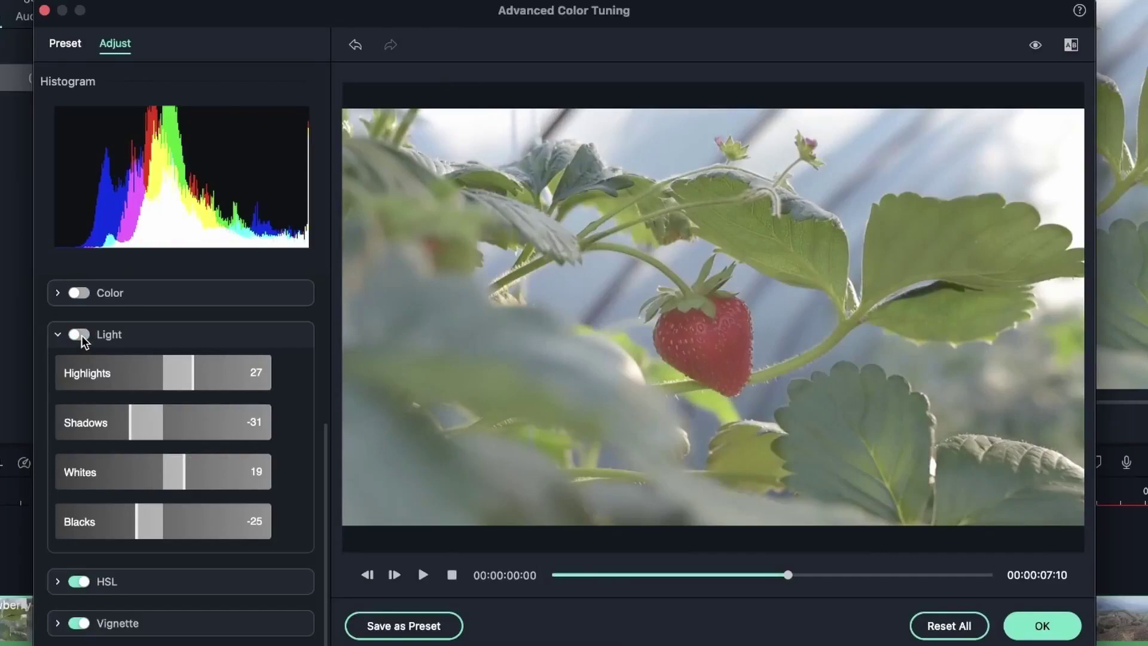
pyautogui.click(81, 336)
pyautogui.scroll(3, 79, 360)
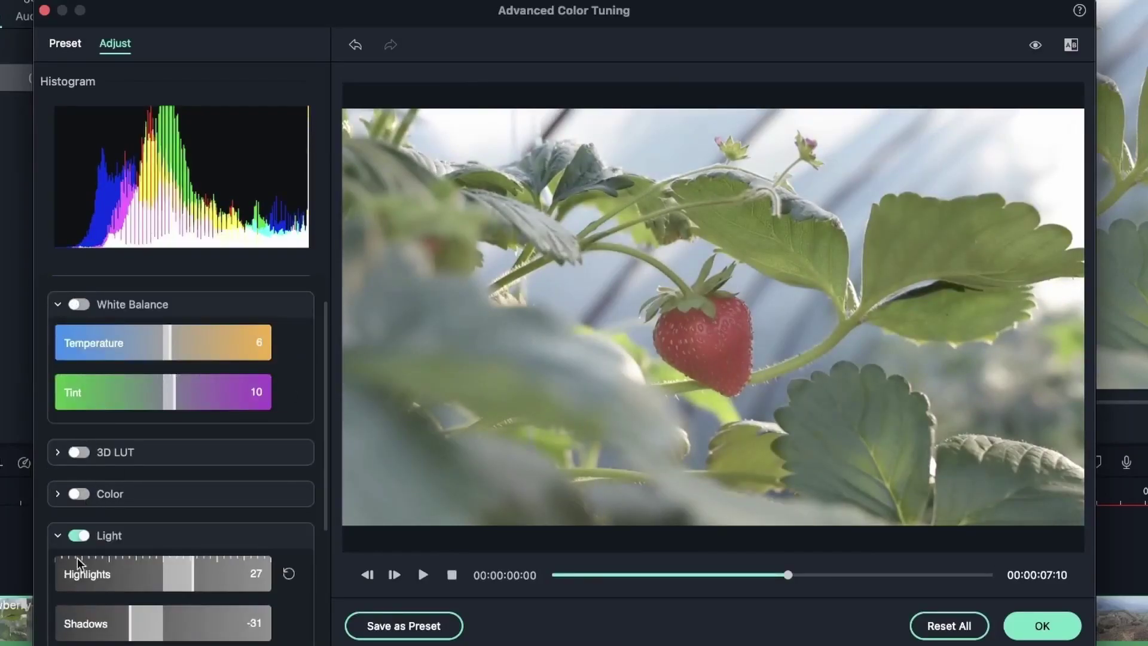
pyautogui.click(84, 534)
pyautogui.scroll(-5, 154, 486)
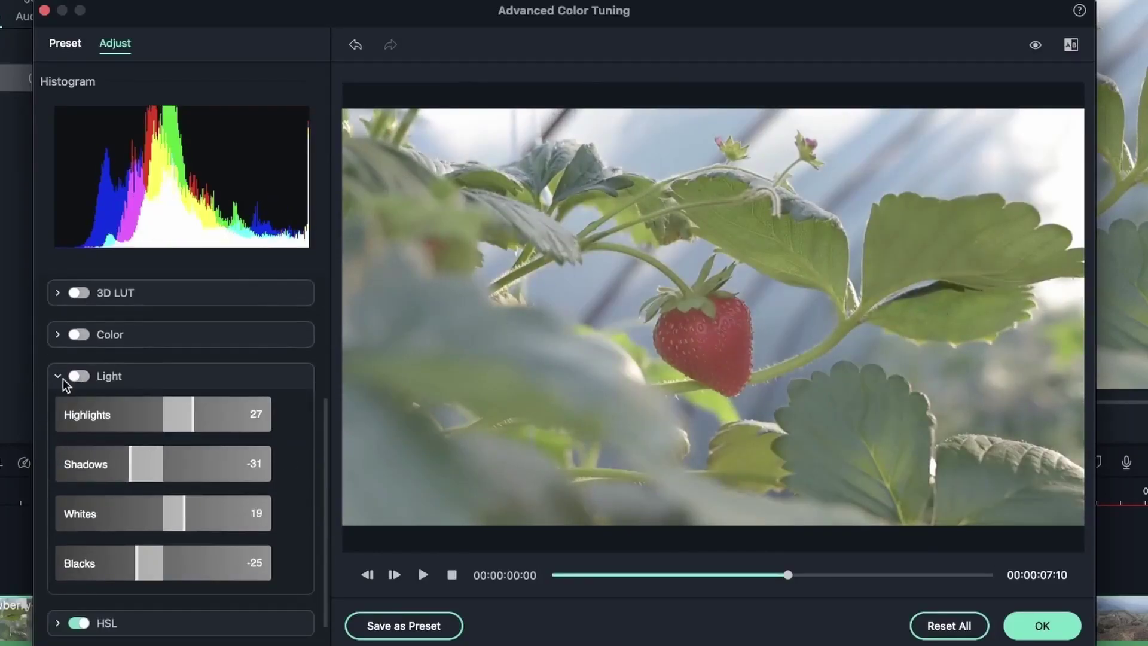
# Step: Collapse Light, expand HSL and select the red colour range
pyautogui.click(60, 377)
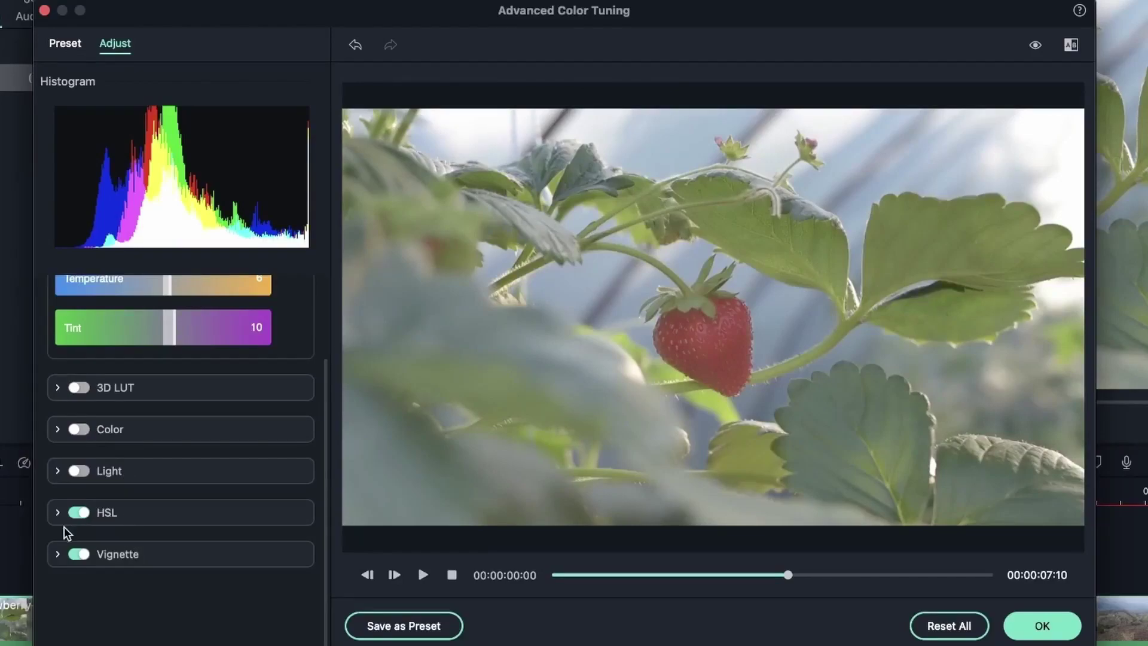
pyautogui.click(58, 513)
pyautogui.scroll(-4, 258, 519)
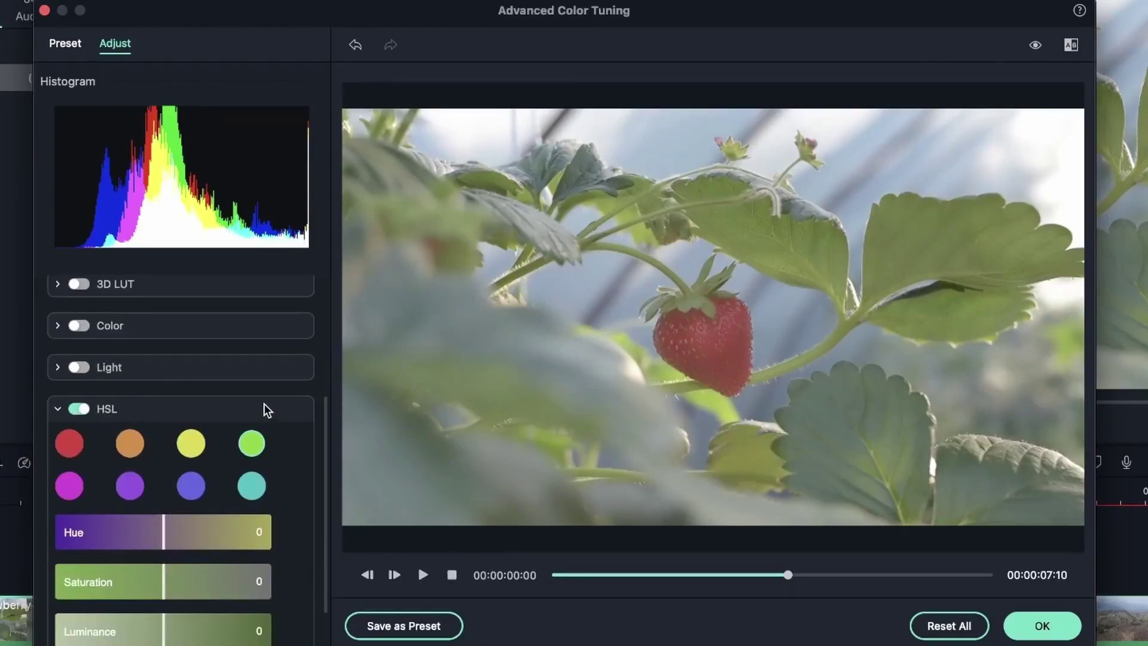
pyautogui.scroll(-3, 258, 401)
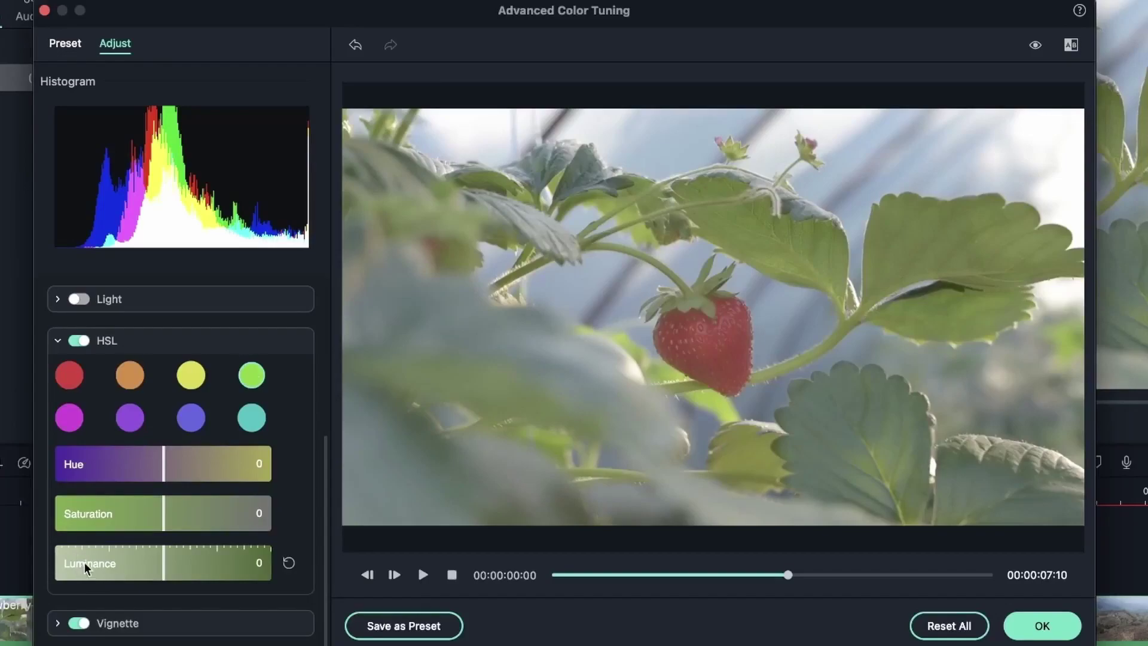
pyautogui.click(74, 382)
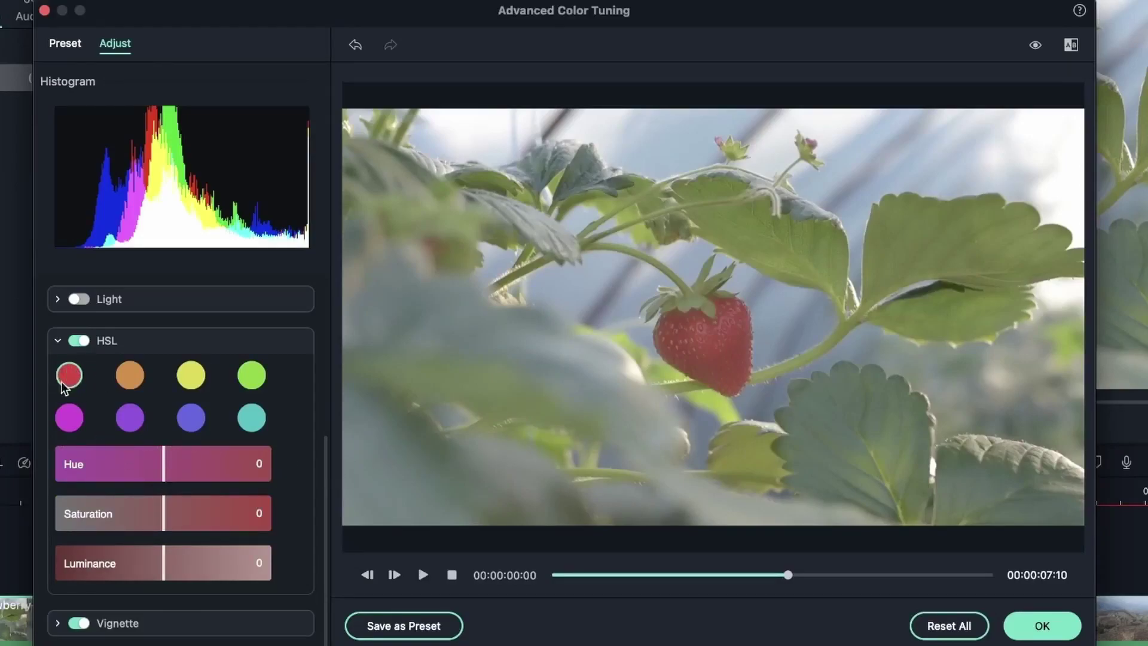
# Step: Test red Hue, Saturation and Luminance extremes, then reset all three to 0
pyautogui.moveTo(159, 465); pyautogui.dragTo(37, 480)
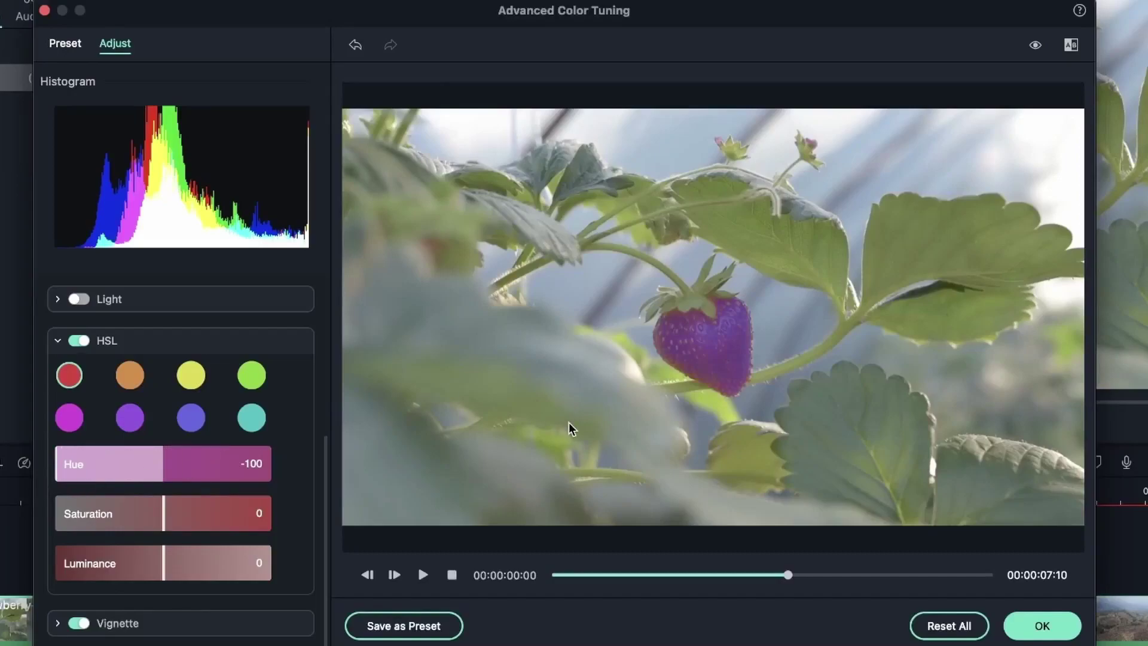
pyautogui.moveTo(134, 465); pyautogui.dragTo(394, 470)
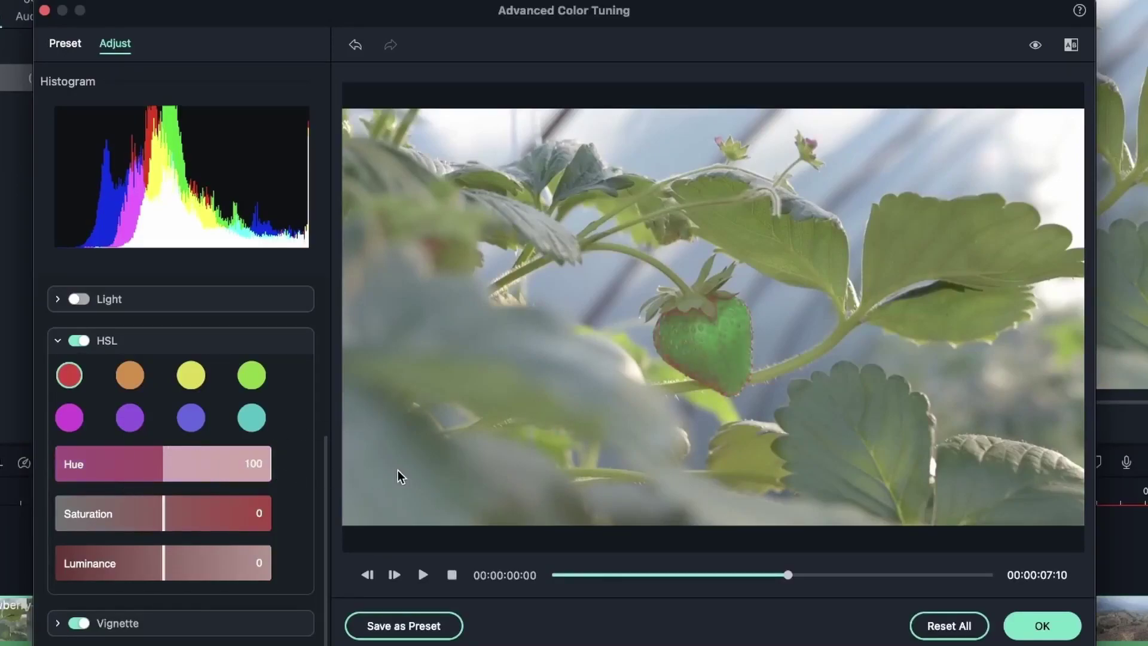
pyautogui.moveTo(216, 470); pyautogui.dragTo(272, 483)
pyautogui.moveTo(162, 518); pyautogui.dragTo(290, 520)
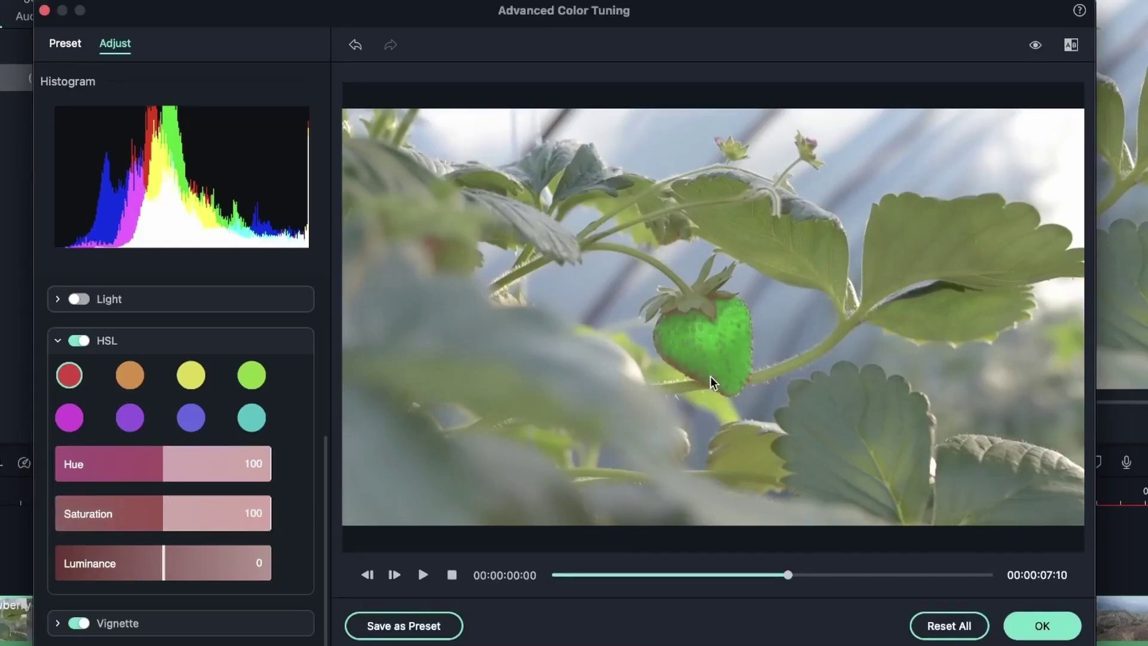
pyautogui.moveTo(257, 518); pyautogui.dragTo(55, 530)
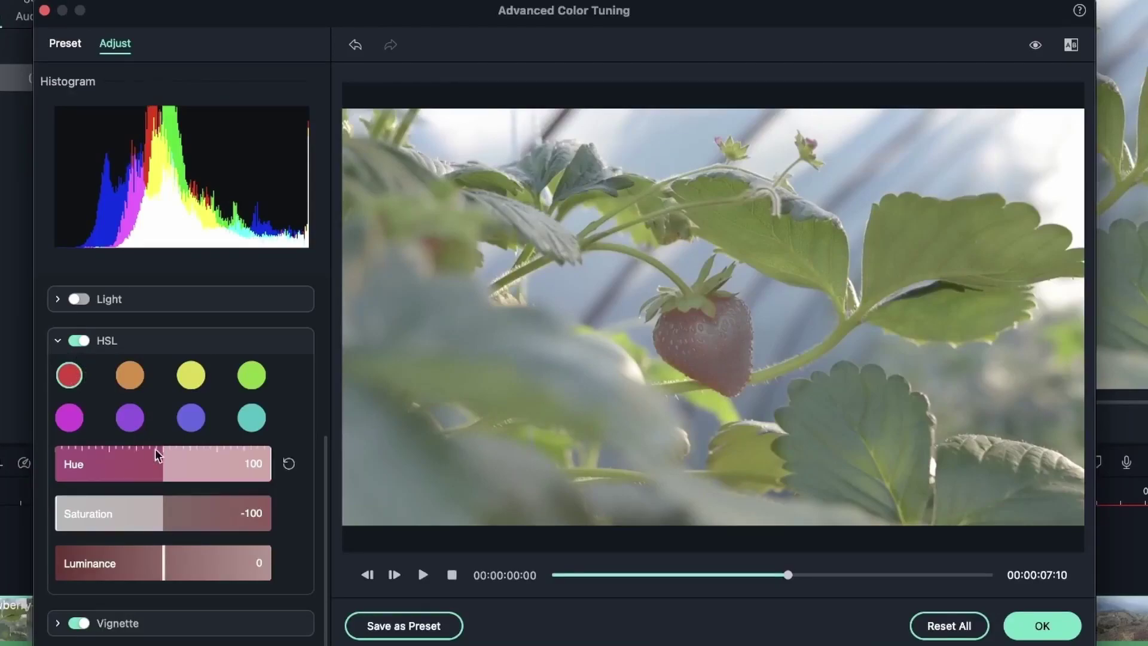
pyautogui.moveTo(142, 523); pyautogui.dragTo(209, 517)
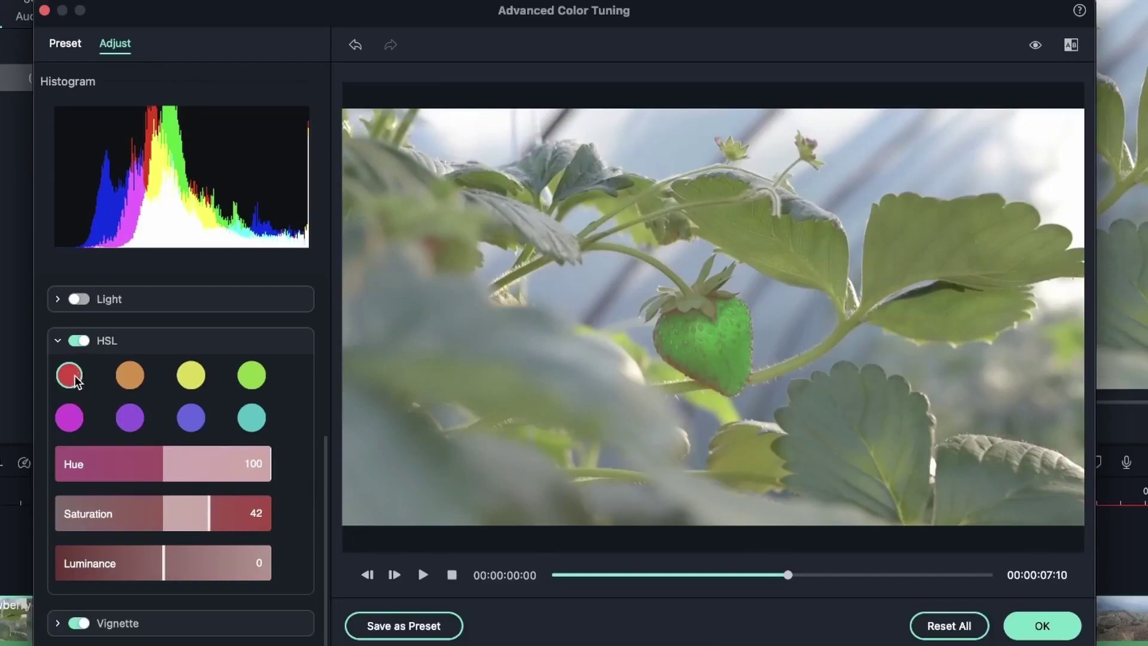
pyautogui.moveTo(172, 567); pyautogui.dragTo(2, 579)
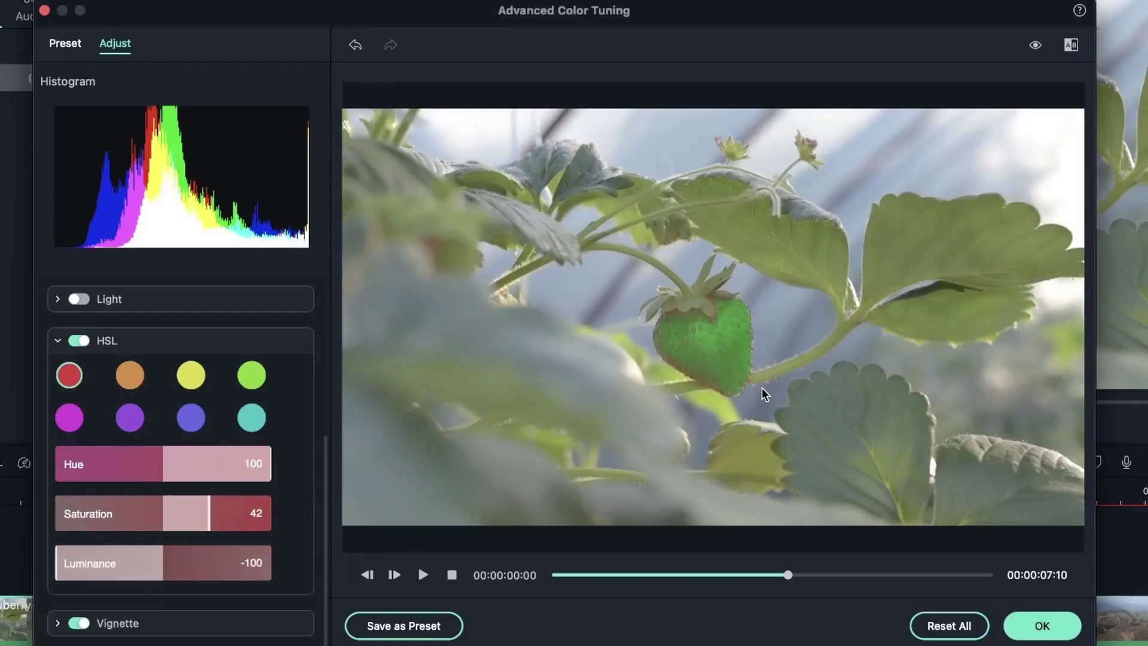
pyautogui.click(290, 459)
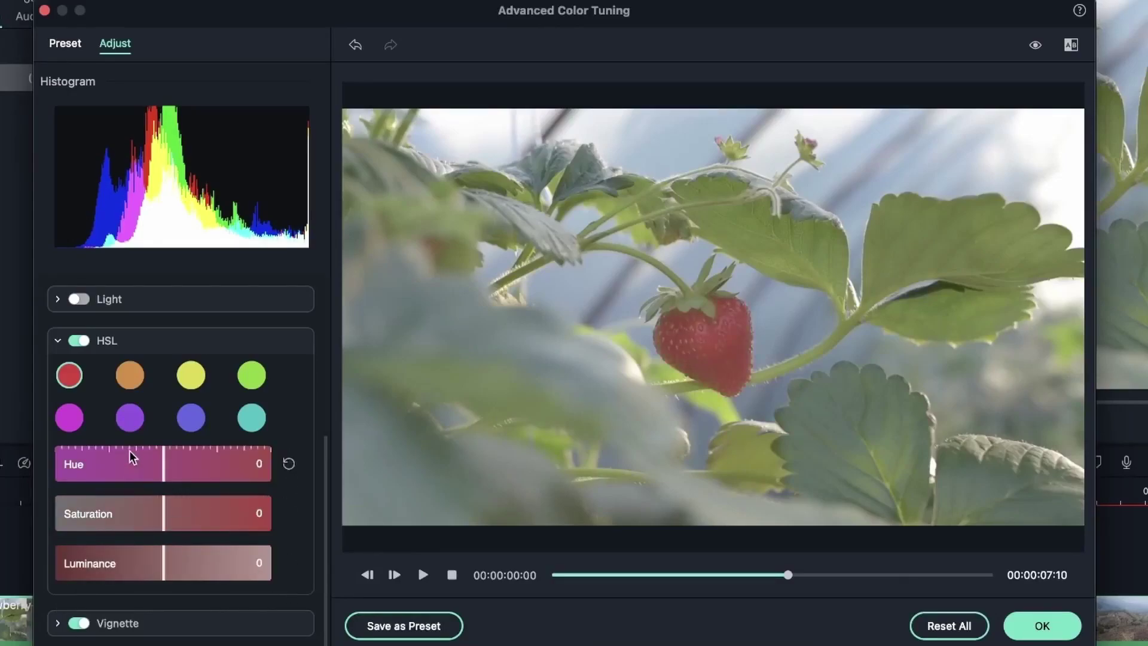
pyautogui.moveTo(166, 513); pyautogui.dragTo(185, 518)
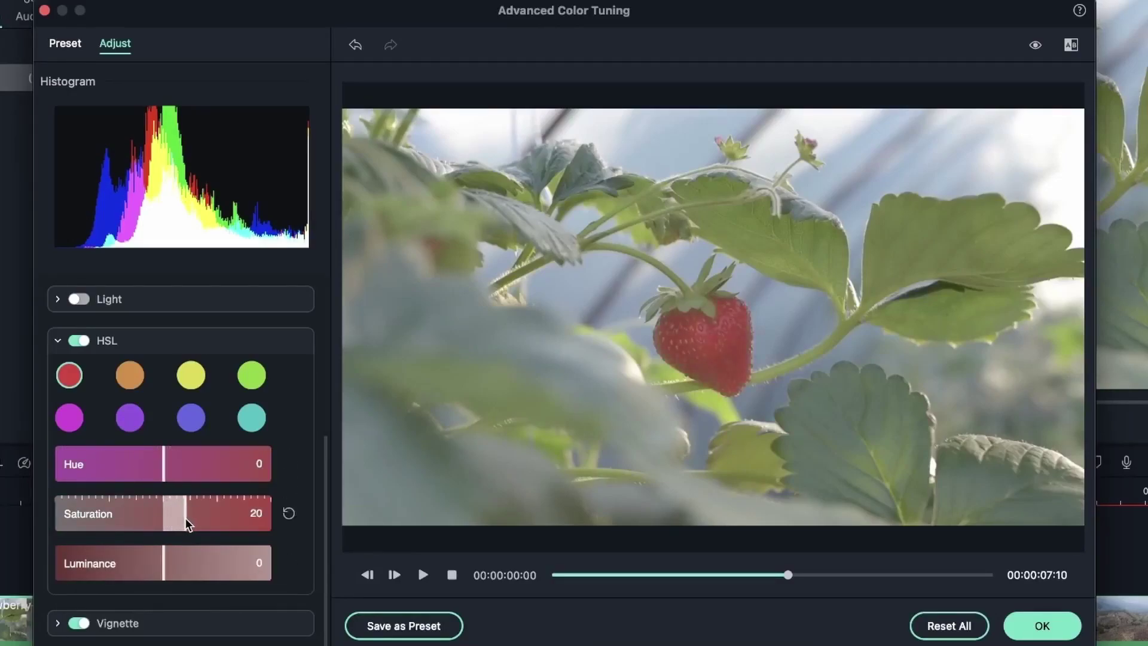
pyautogui.moveTo(167, 569); pyautogui.dragTo(195, 572)
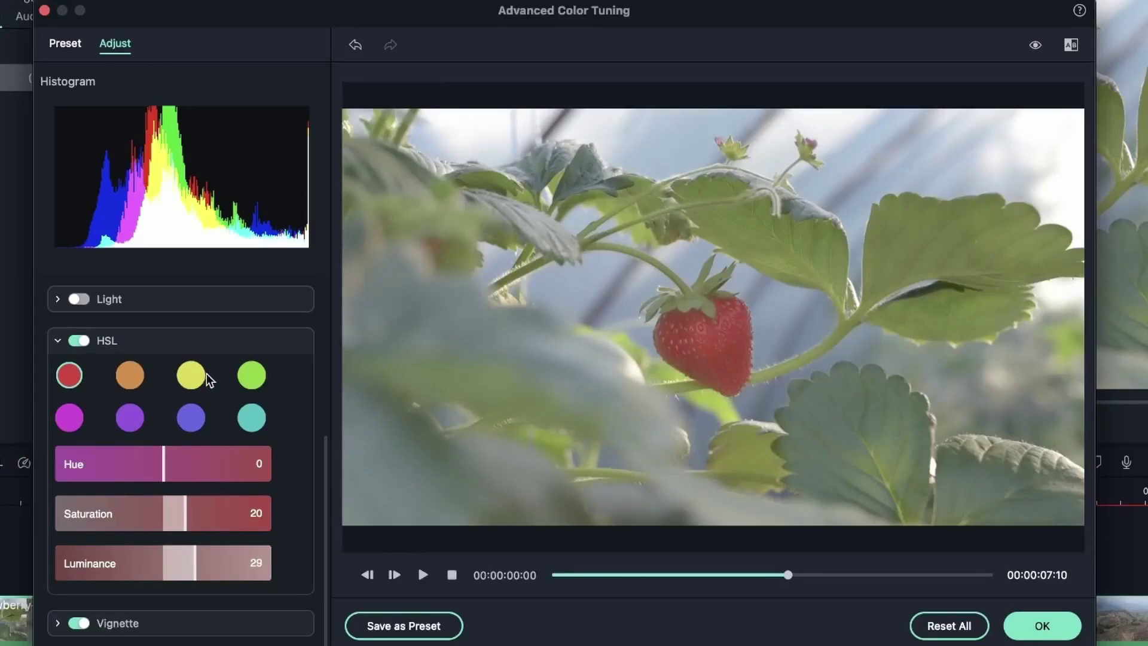
pyautogui.click(251, 378)
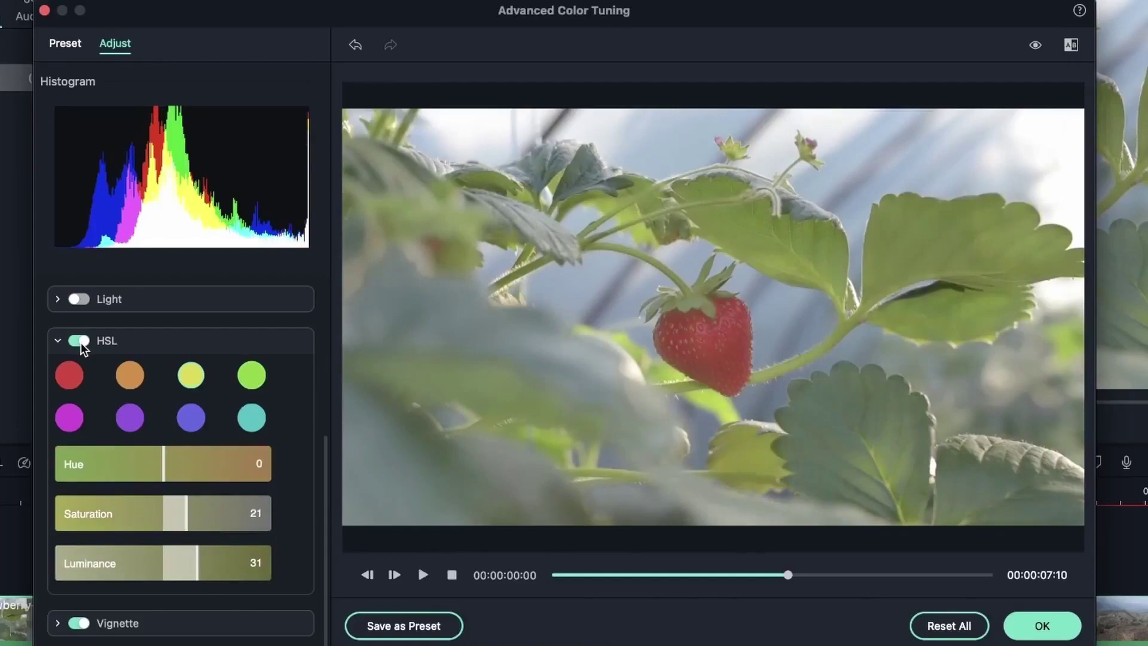
pyautogui.click(80, 340)
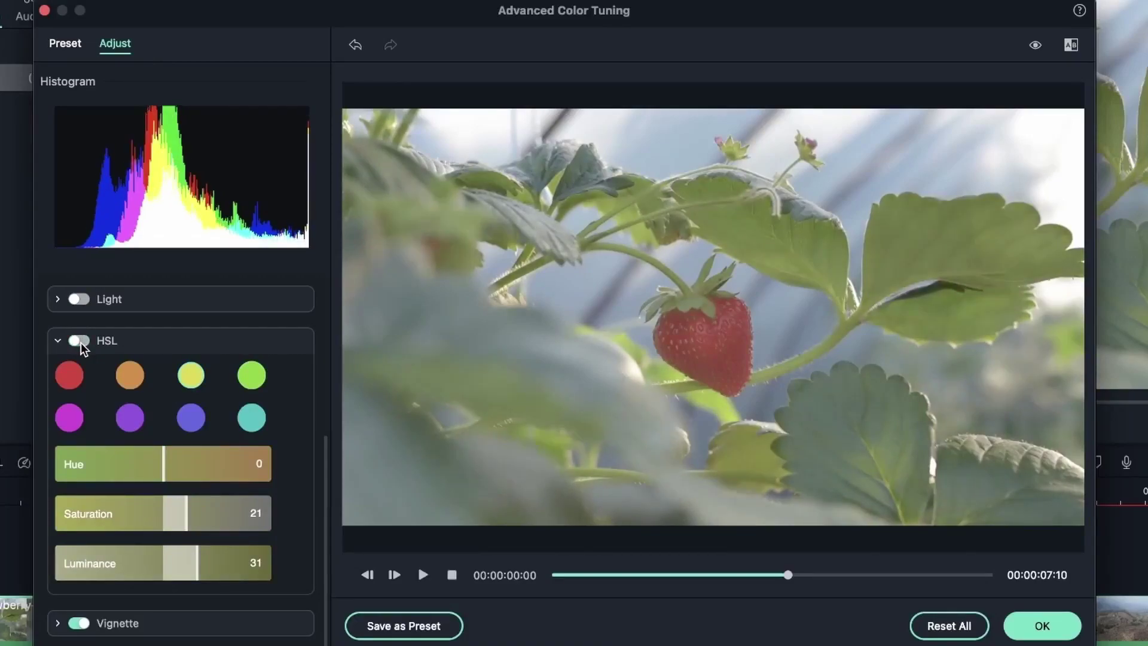
pyautogui.click(79, 341)
pyautogui.click(79, 340)
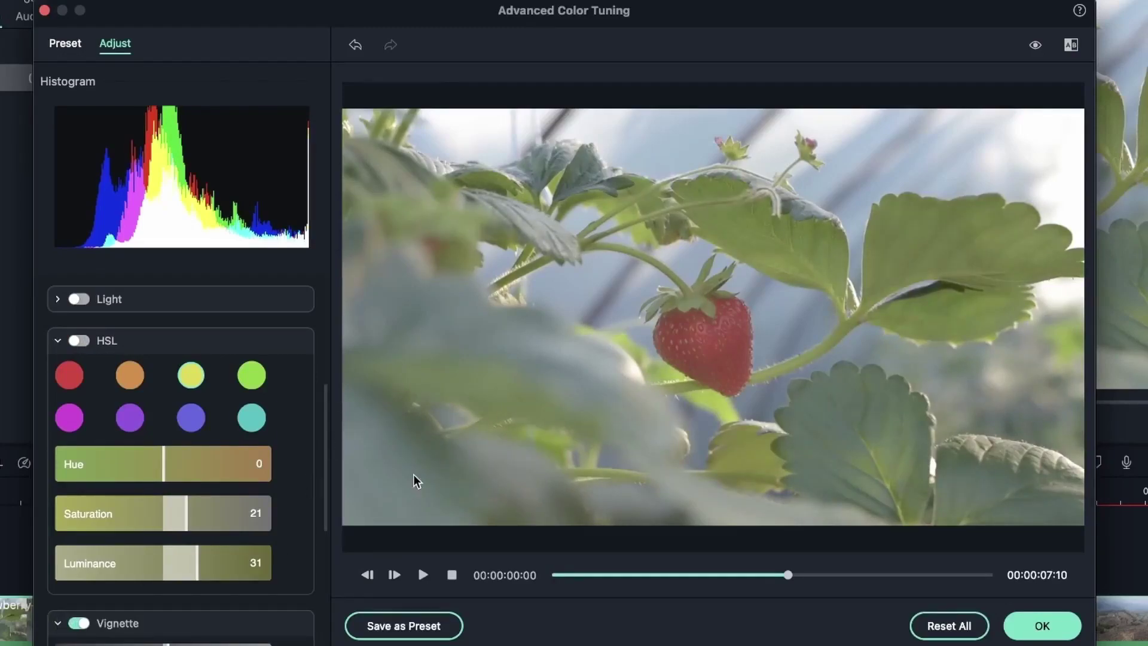
# Step: Set the vignette to Amount -100, Size 2 and Roundness 41
pyautogui.scroll(-10, 185, 437)
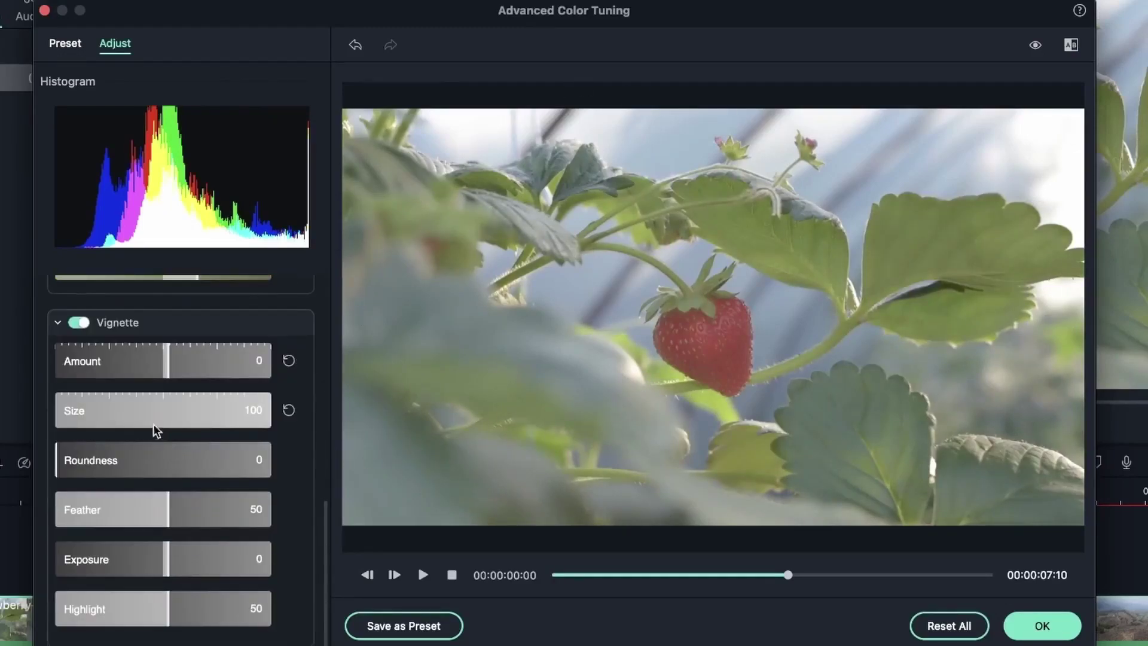
pyautogui.moveTo(168, 366); pyautogui.dragTo(282, 376)
pyautogui.moveTo(182, 367); pyautogui.dragTo(31, 397)
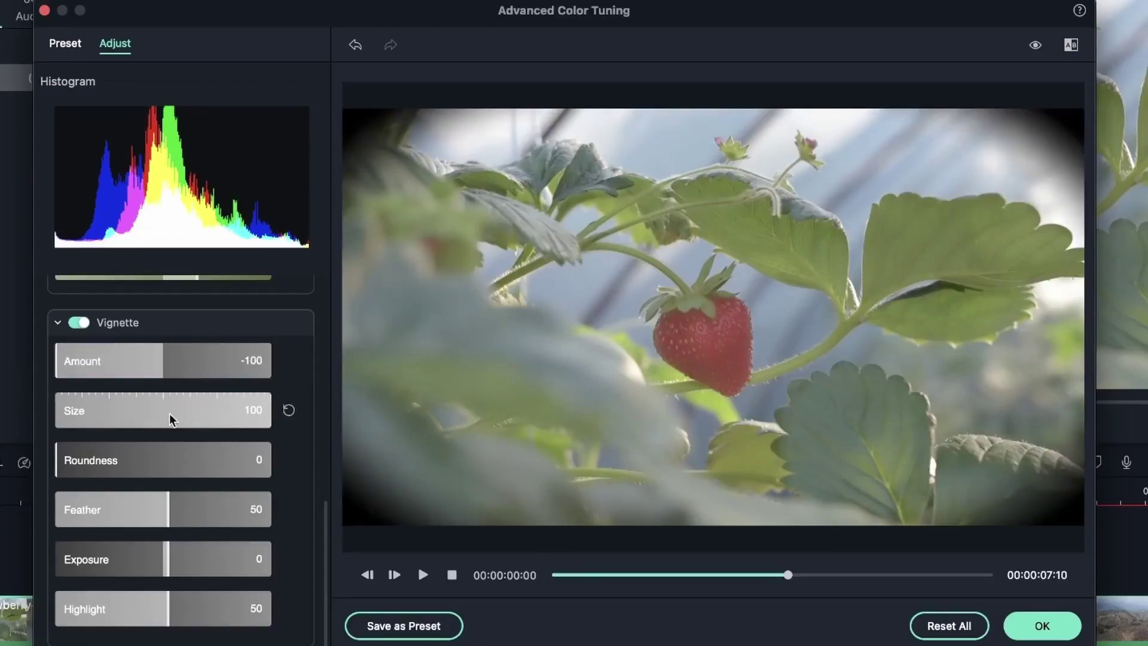
pyautogui.moveTo(251, 412); pyautogui.dragTo(109, 408)
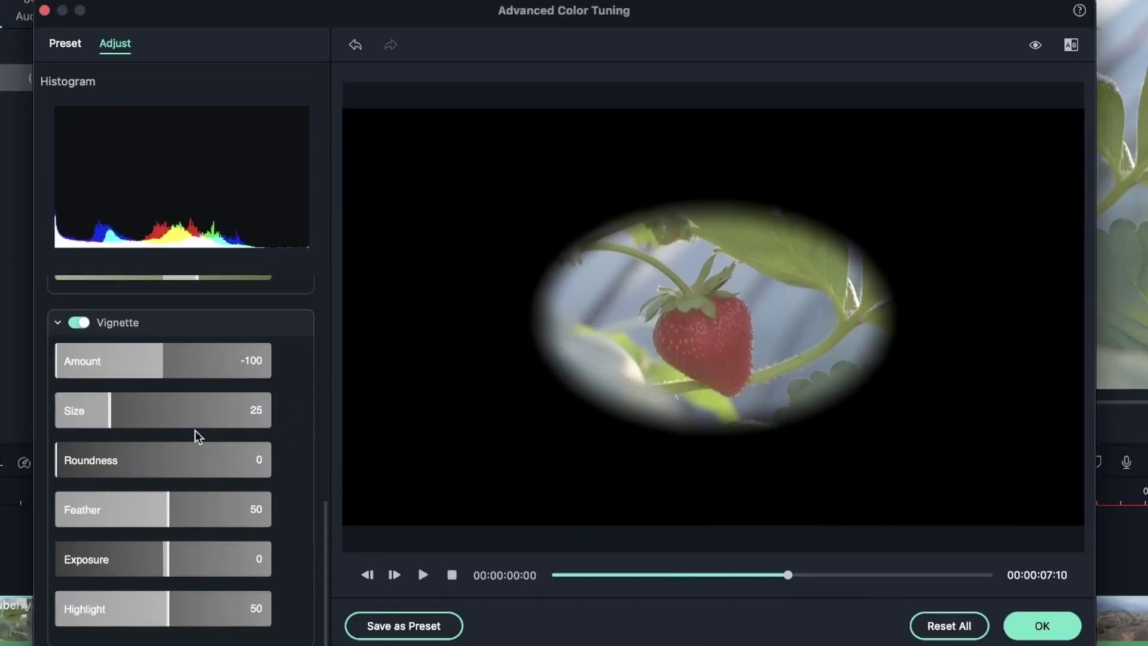
pyautogui.moveTo(111, 422); pyautogui.dragTo(59, 421)
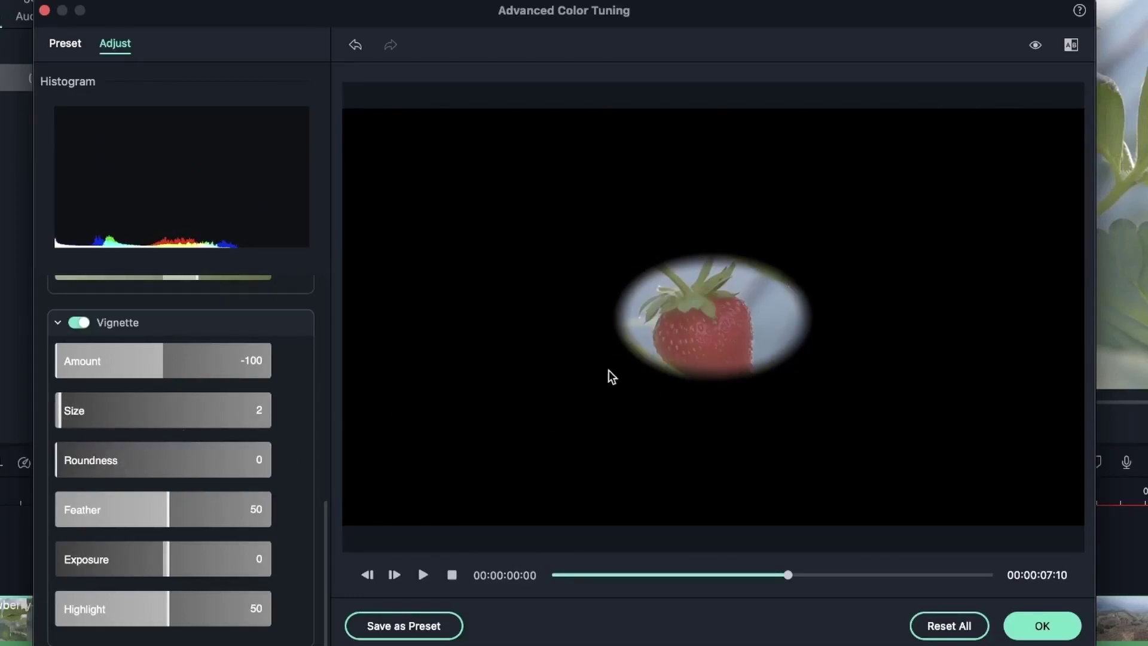
pyautogui.moveTo(62, 468); pyautogui.dragTo(153, 489)
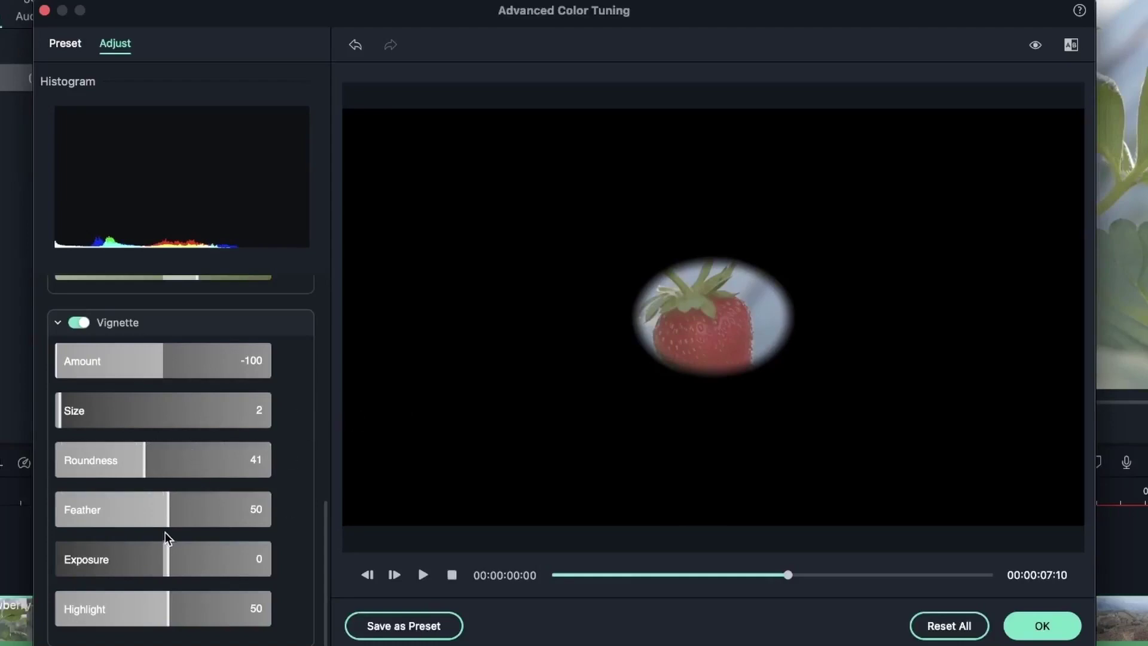
# Step: Test vignette Feather and Exposure extremes, returning the vignette to its defaults
pyautogui.moveTo(174, 513); pyautogui.dragTo(277, 516)
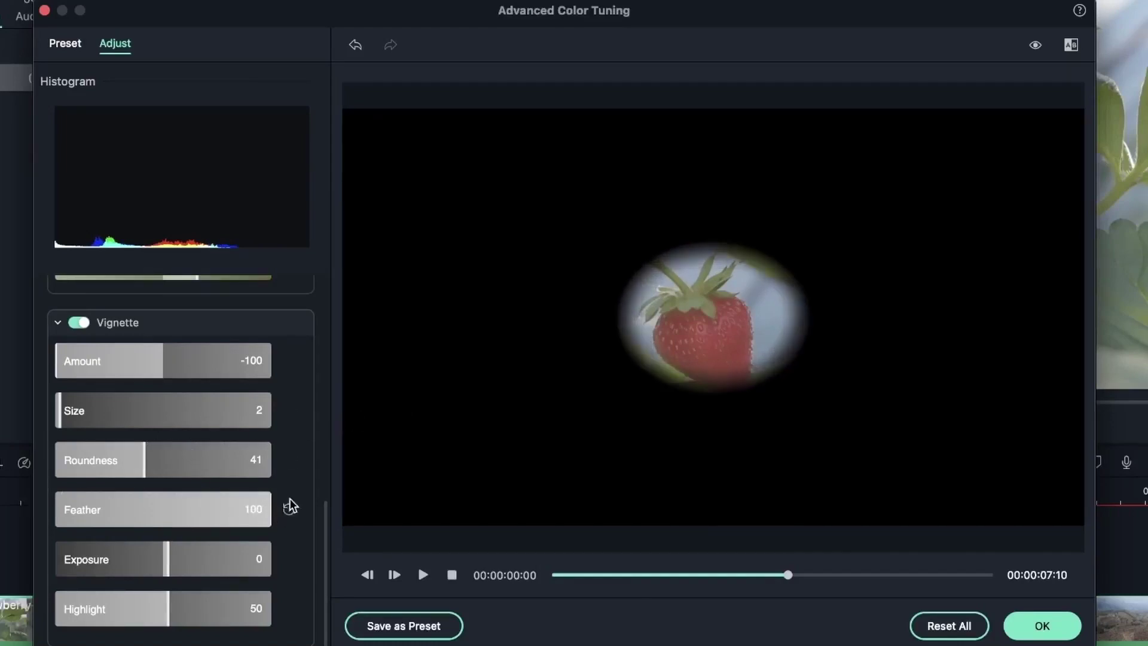
pyautogui.click(157, 516)
pyautogui.moveTo(157, 515); pyautogui.dragTo(21, 527)
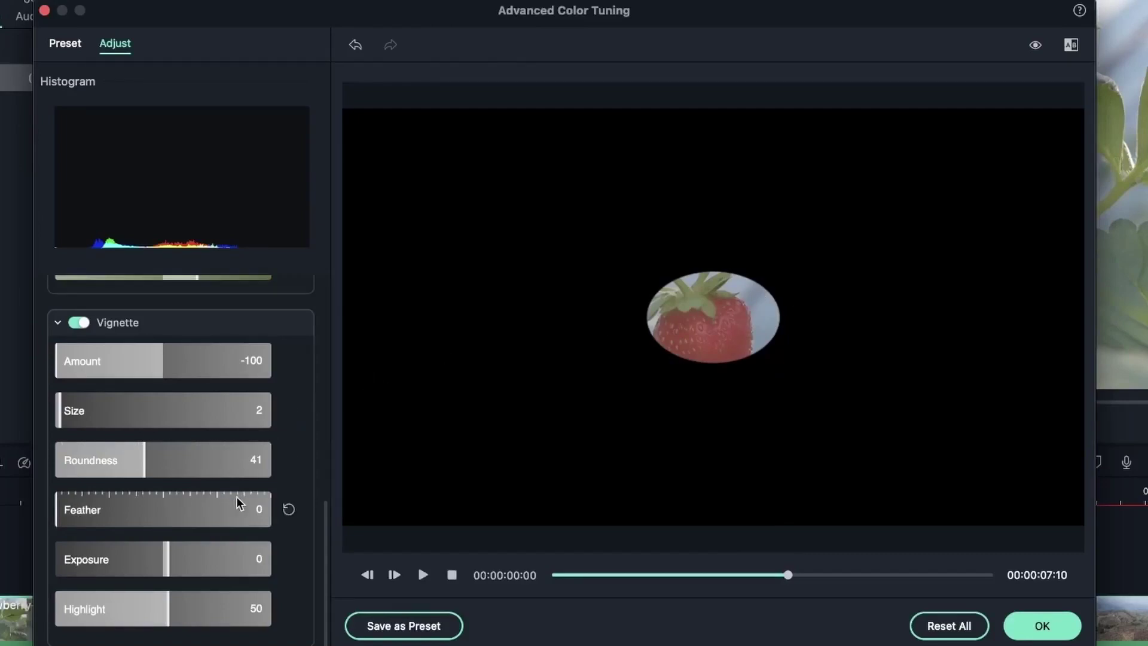
pyautogui.moveTo(166, 559); pyautogui.dragTo(261, 579)
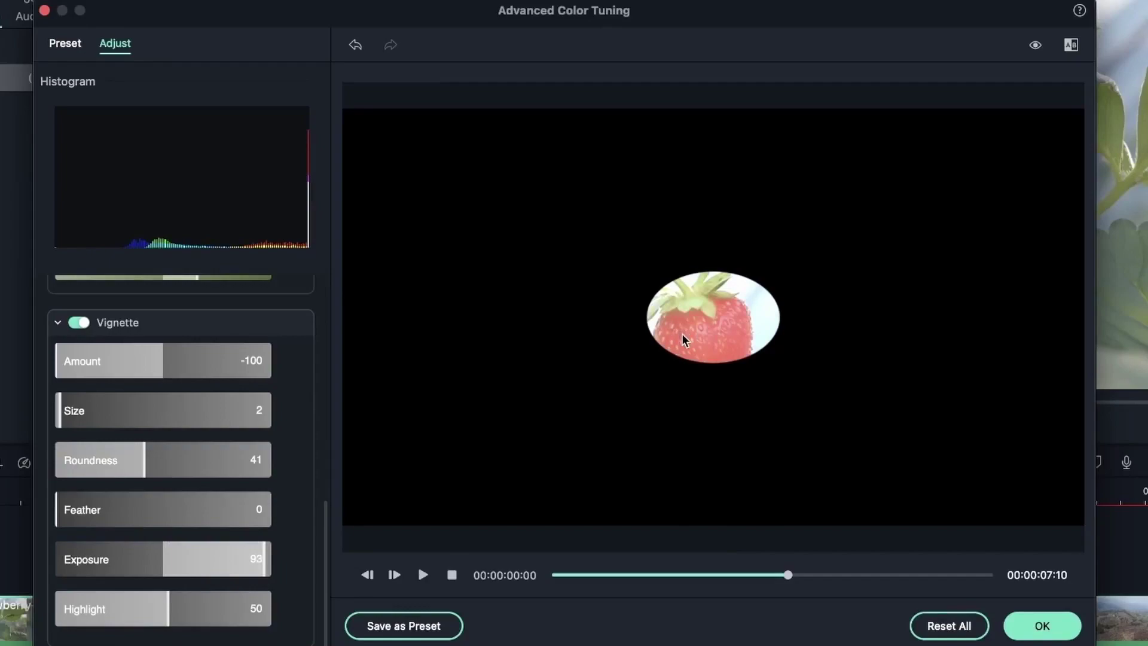
pyautogui.moveTo(233, 551); pyautogui.dragTo(149, 620)
pyautogui.scroll(-1, 180, 589)
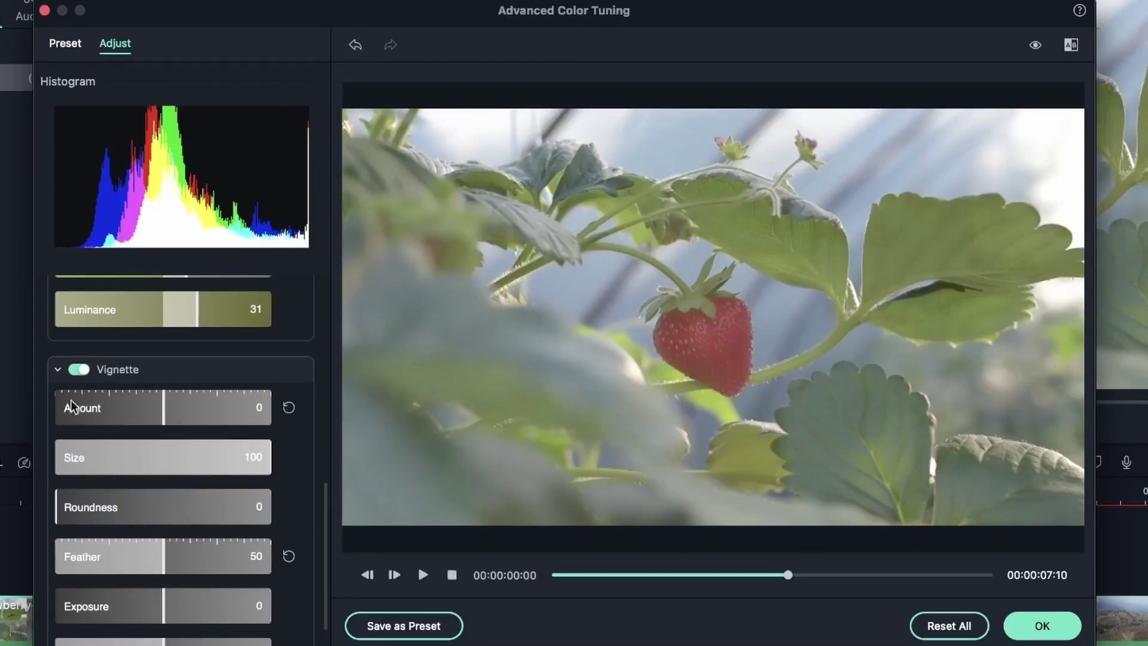
# Step: Switch off and collapse Vignette, and turn on HSL, Light and Color
pyautogui.click(77, 369)
pyautogui.click(57, 369)
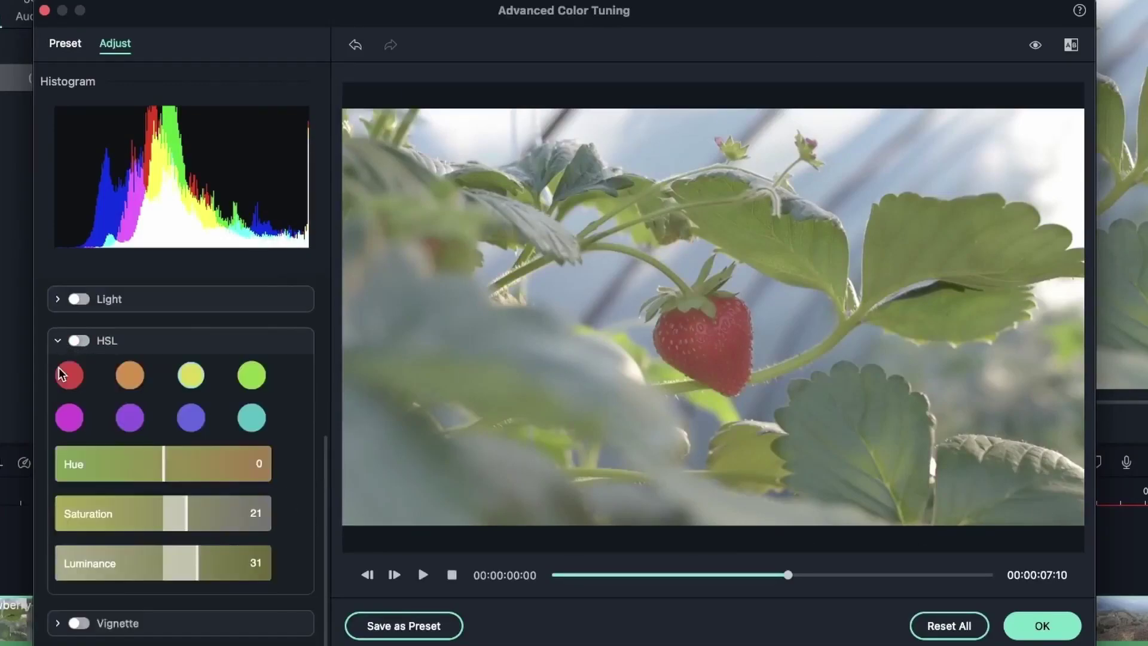
pyautogui.click(56, 338)
pyautogui.click(78, 511)
pyautogui.click(80, 470)
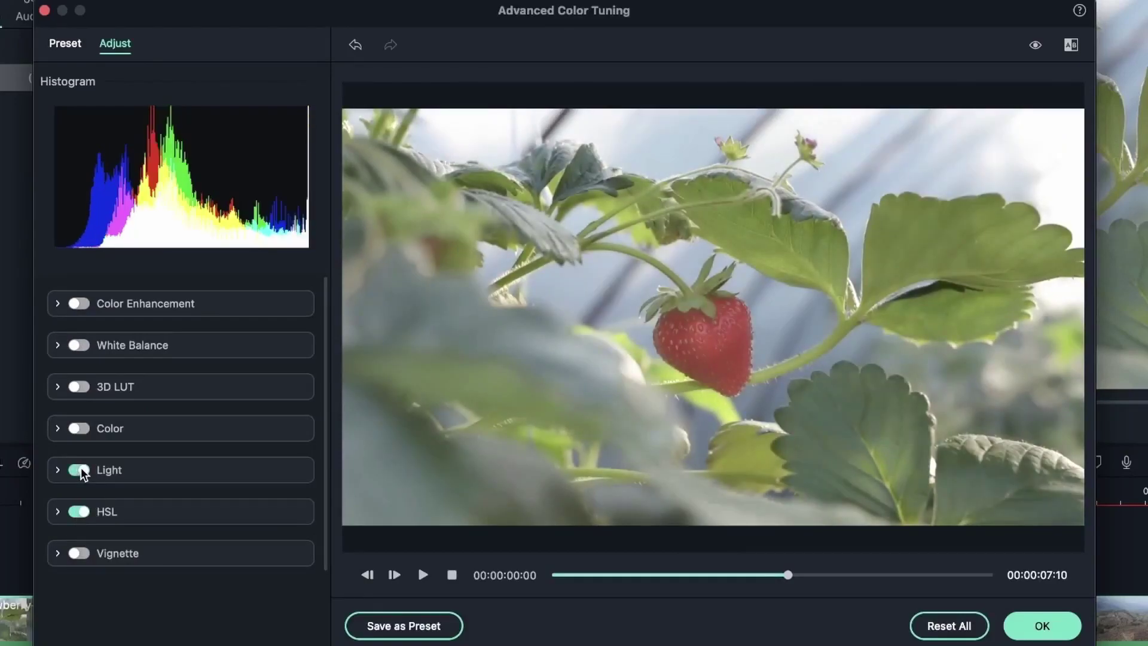
pyautogui.click(81, 423)
# Step: Turn on White Balance, collapse it, and expand the Light settings
pyautogui.click(82, 352)
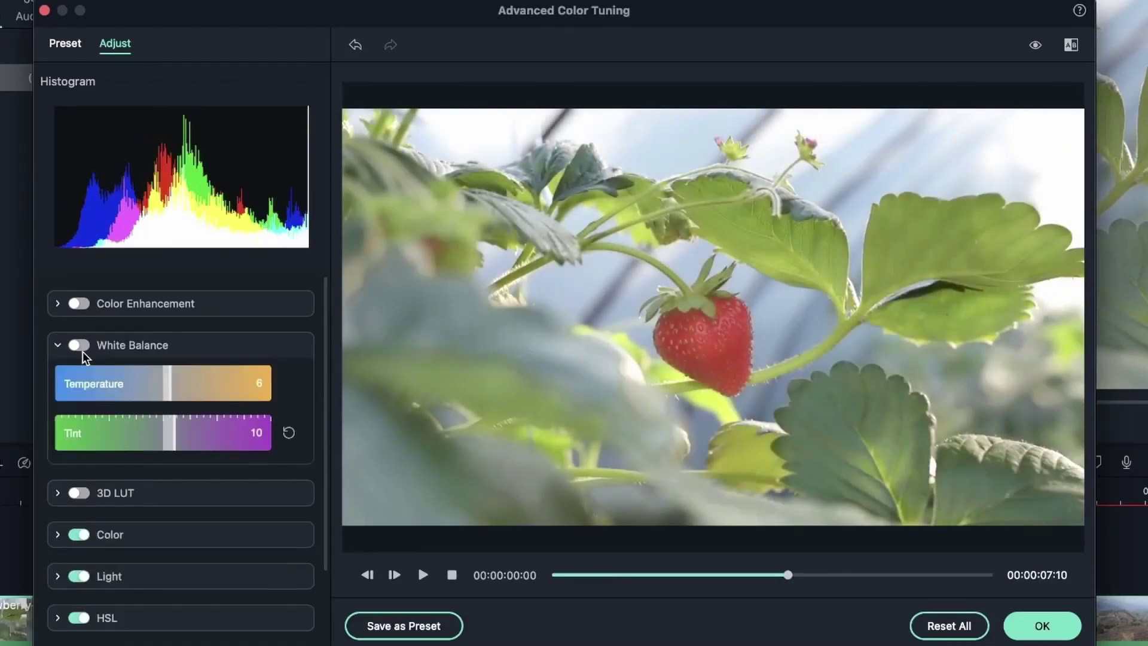
pyautogui.click(83, 345)
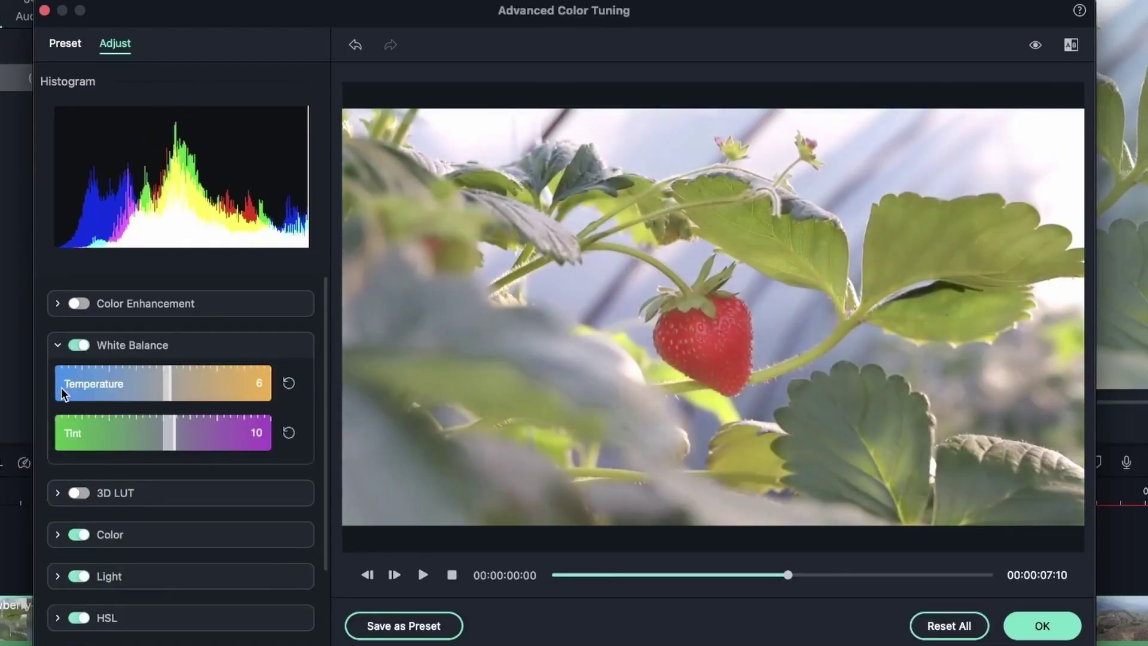
pyautogui.click(57, 346)
pyautogui.click(58, 471)
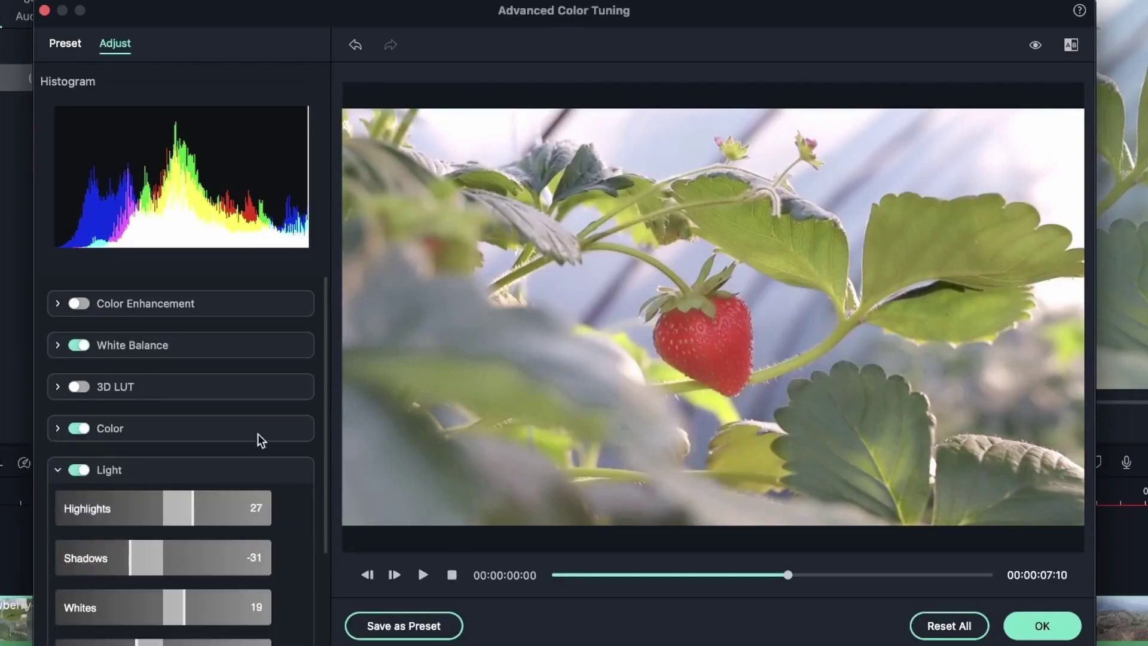
pyautogui.scroll(-3, 150, 574)
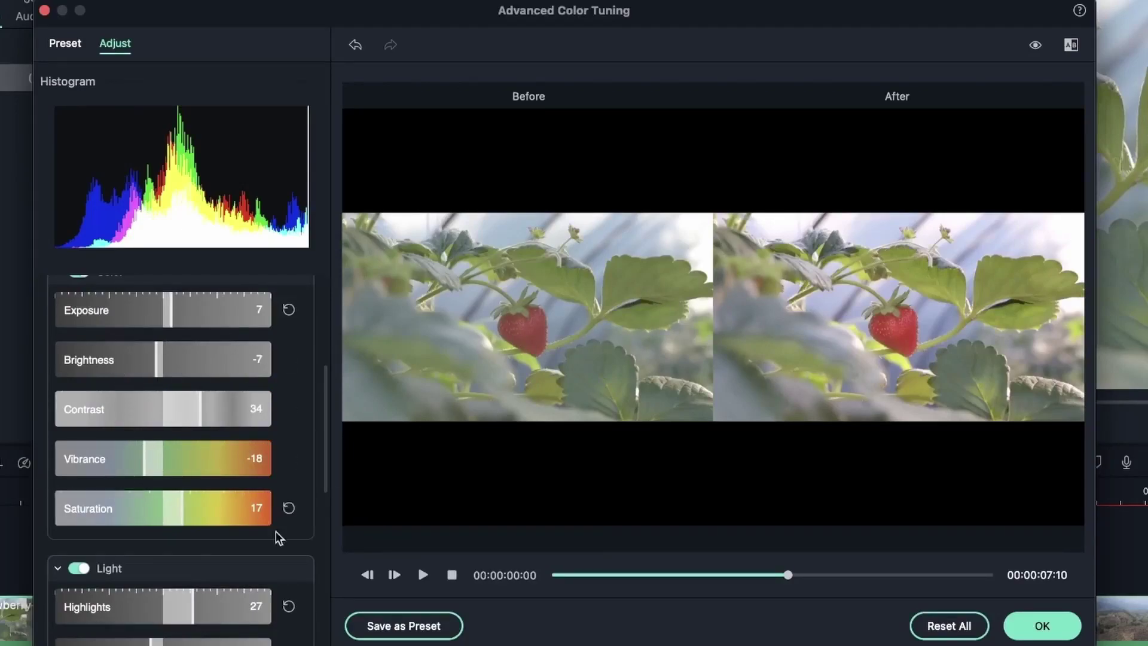
# Step: Save the current grade as a custom preset named 'bright and vibrant'
pyautogui.click(387, 629)
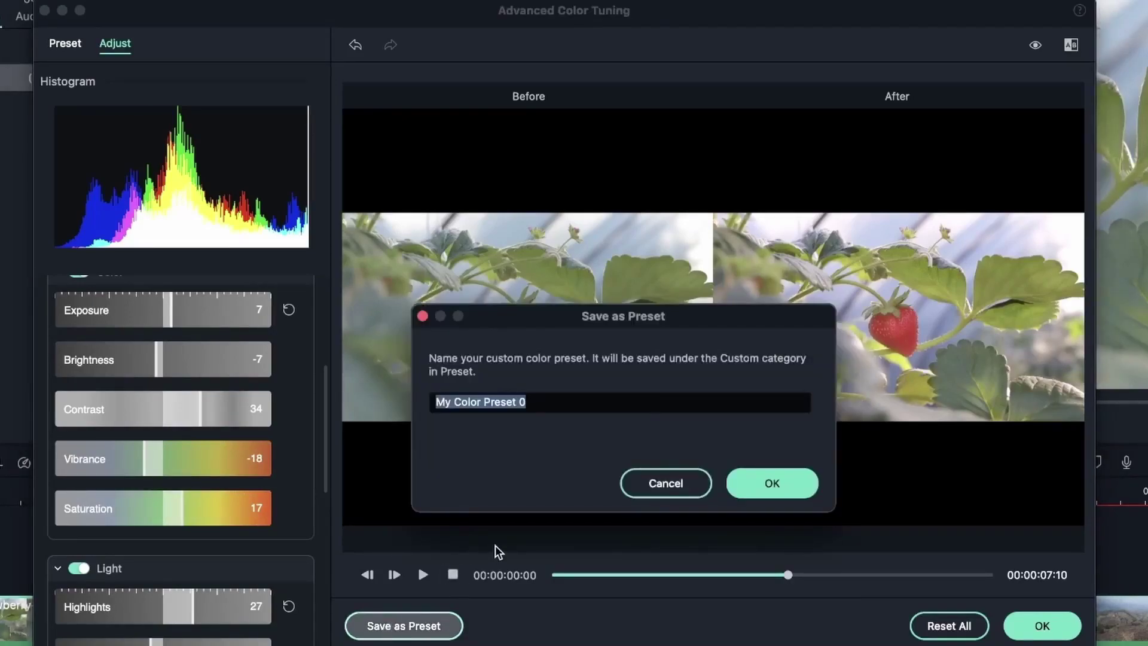
pyautogui.write('bright and vib')
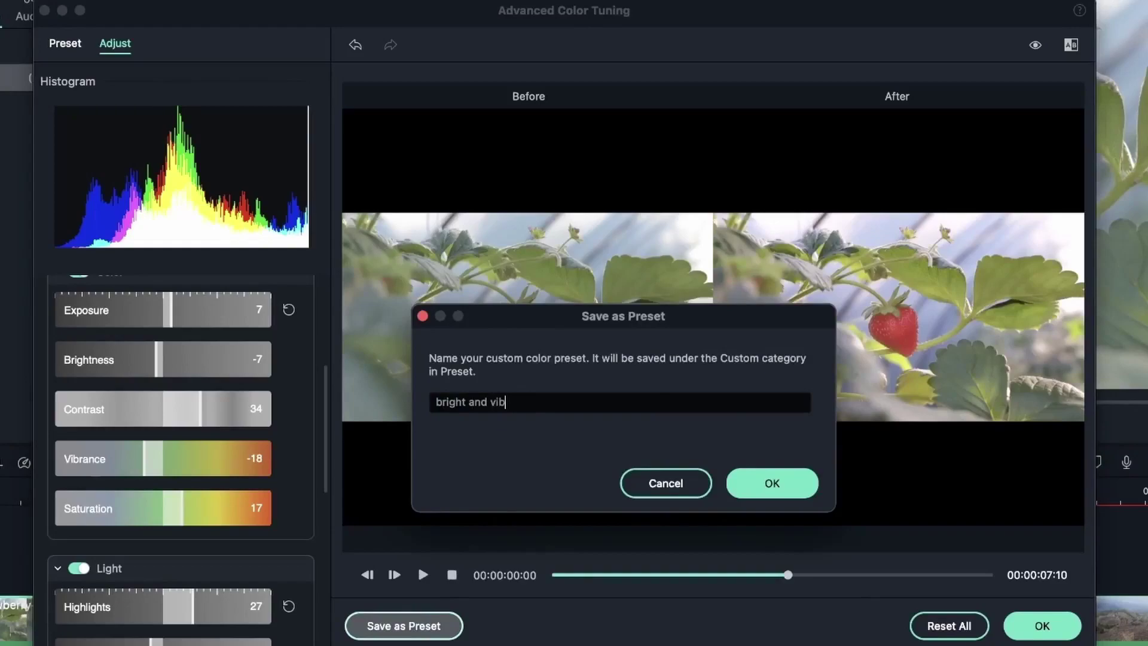
pyautogui.write('rant')
pyautogui.click(790, 492)
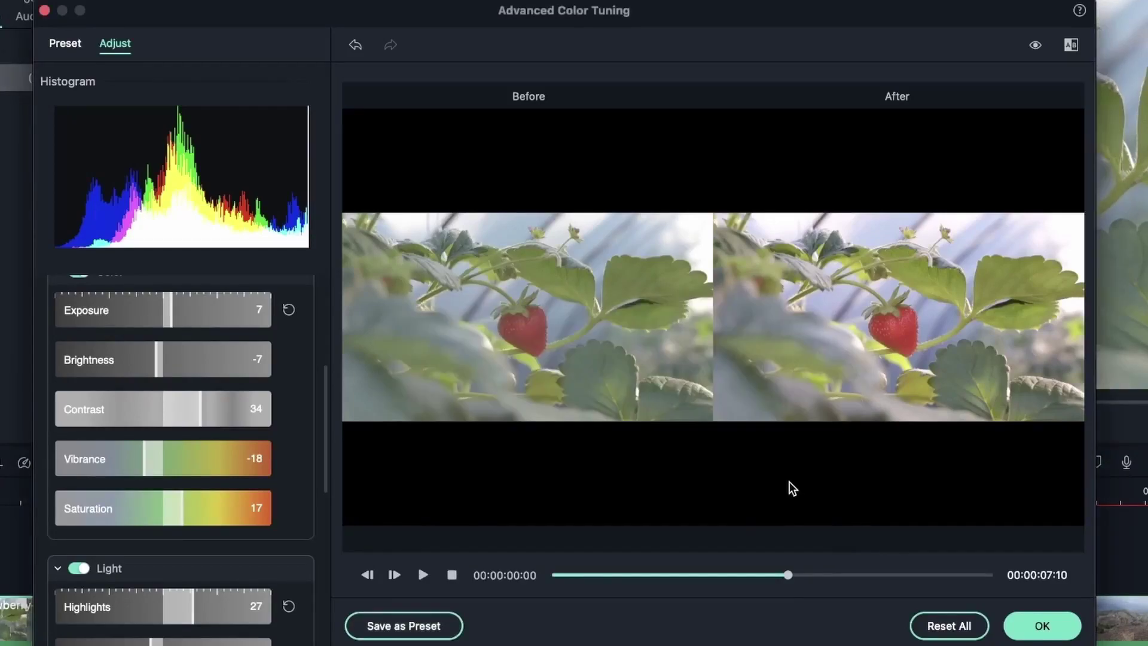
# Step: Show the Custom category in the color preset library
pyautogui.click(49, 48)
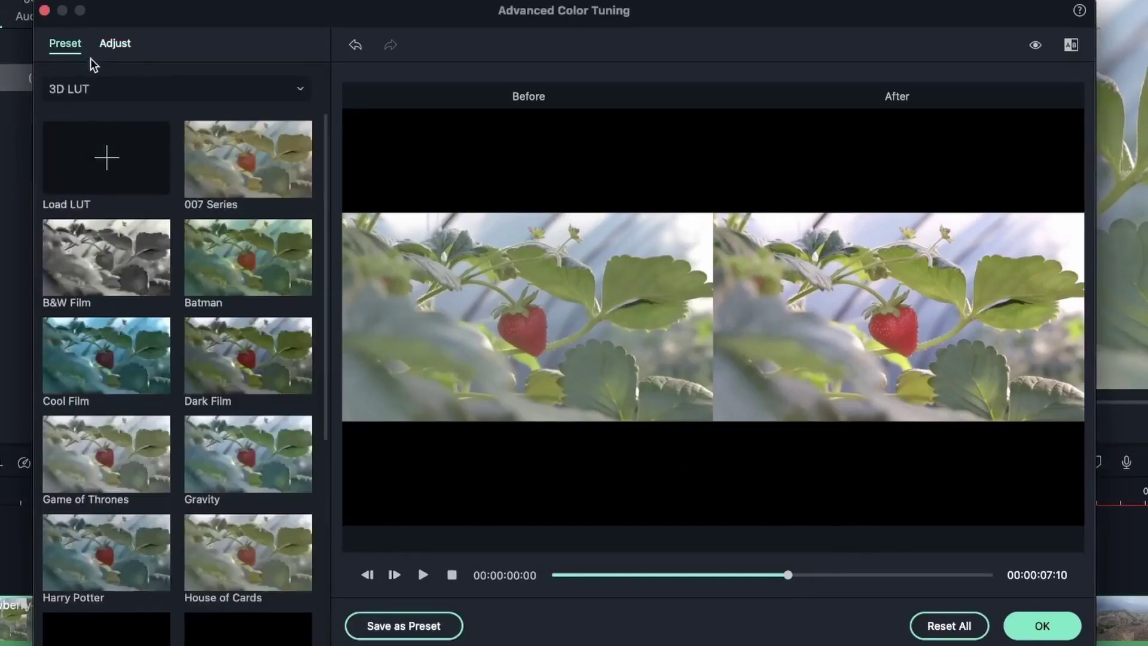
pyautogui.click(120, 90)
pyautogui.click(76, 60)
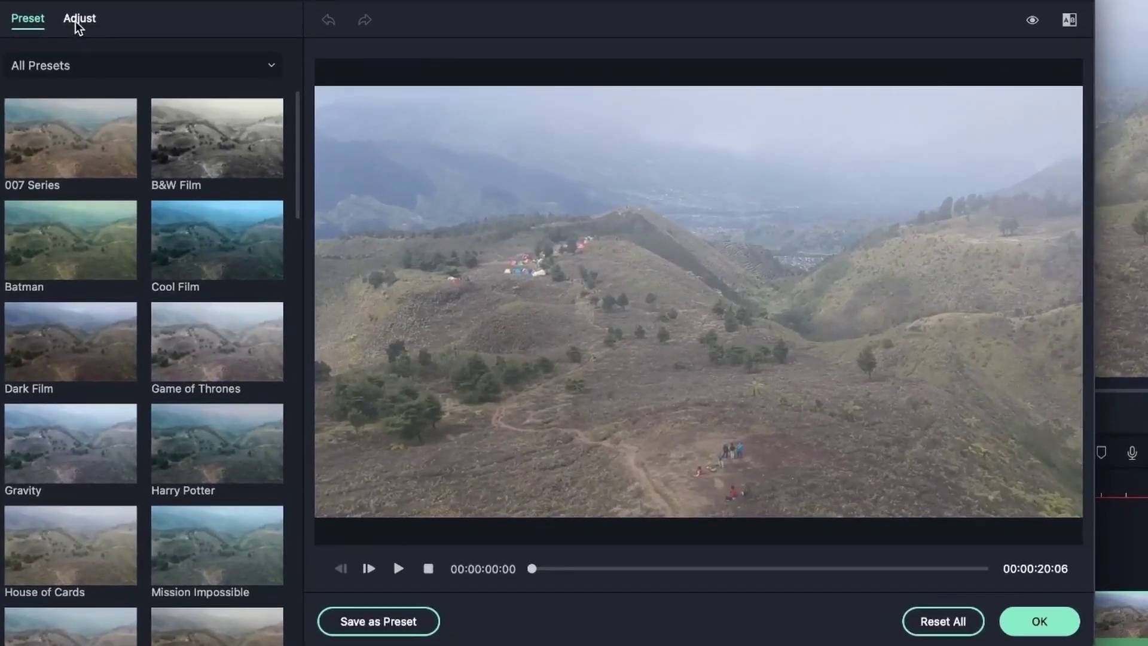
# Step: Give the mountain clip Vibrance about 56 with Saturation at 2
pyautogui.click(237, 158)
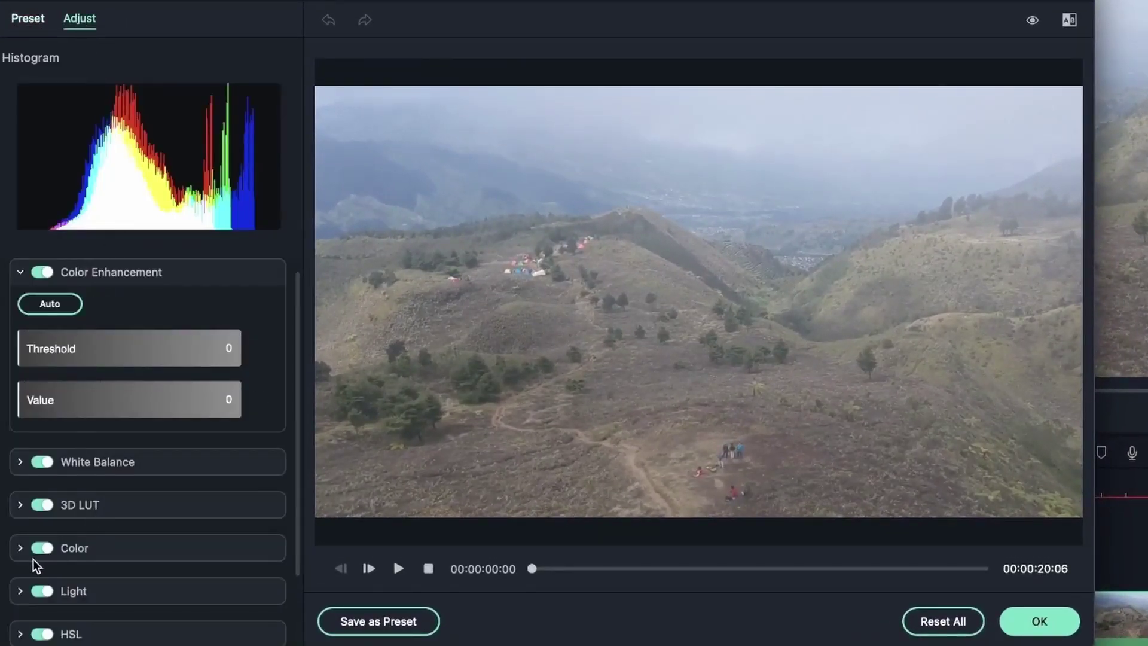
pyautogui.click(22, 548)
pyautogui.scroll(-2, 133, 479)
pyautogui.scroll(-4, 132, 479)
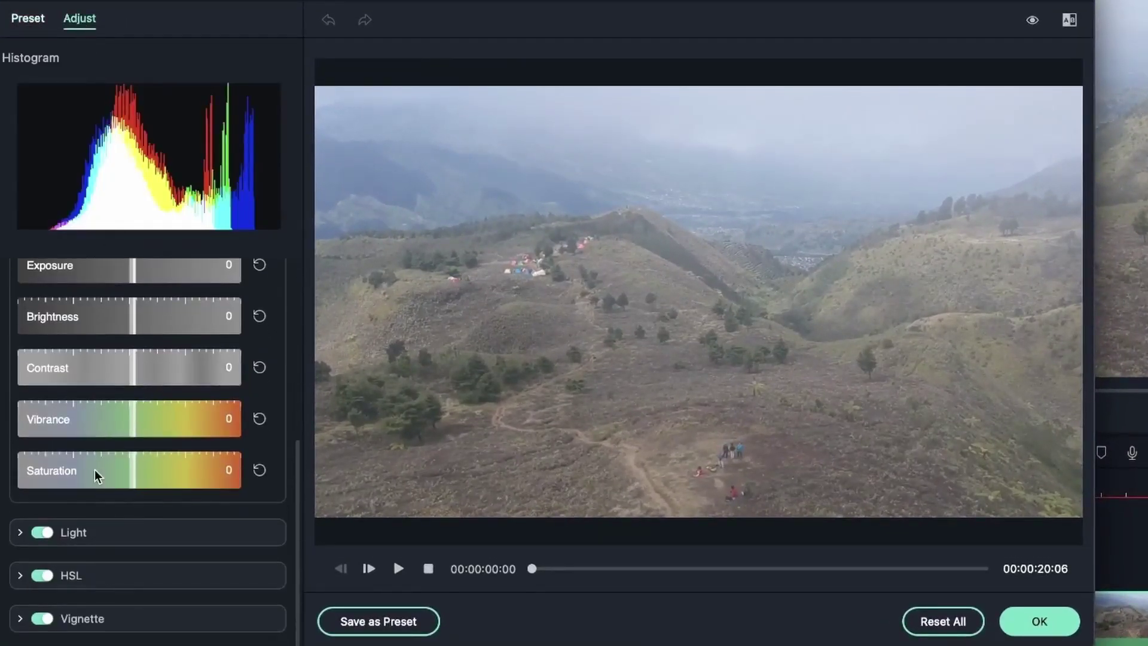
pyautogui.moveTo(136, 472); pyautogui.dragTo(290, 469)
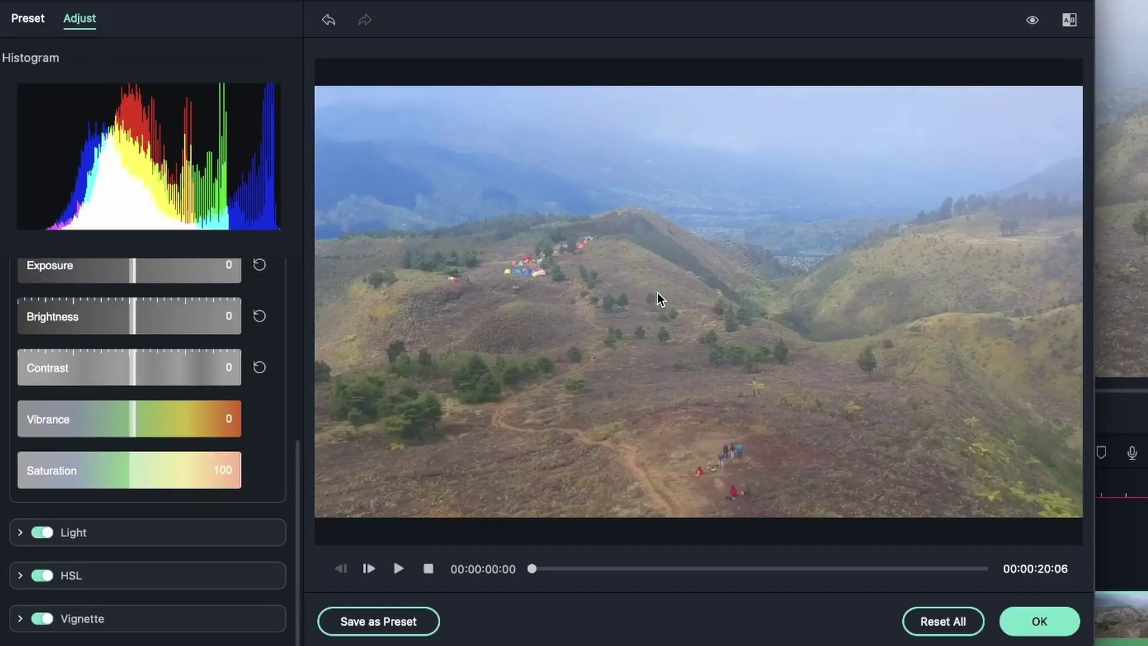
pyautogui.moveTo(237, 472); pyautogui.dragTo(133, 475)
pyautogui.moveTo(136, 419); pyautogui.dragTo(287, 430)
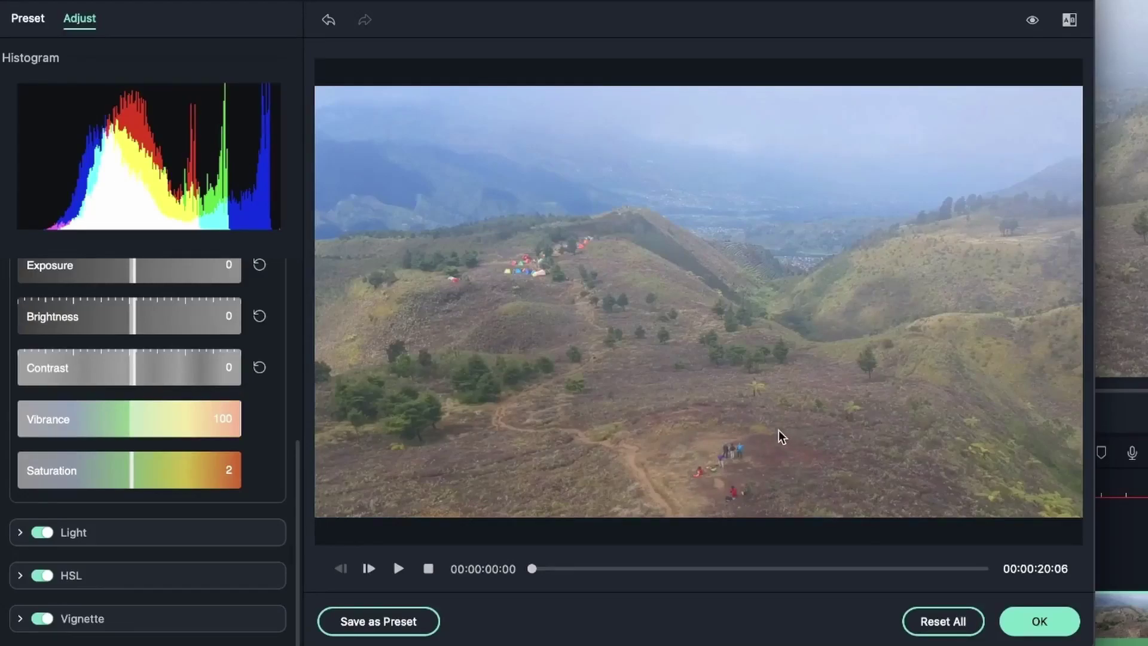
pyautogui.moveTo(226, 426)
pyautogui.mouseDown()
pyautogui.moveTo(127, 430)
pyautogui.moveTo(236, 441)
pyautogui.moveTo(146, 441)
pyautogui.moveTo(243, 431)
pyautogui.mouseUp()
# Step: Expand the 3D LUT settings and view the available LUTs, leaving None
pyautogui.click(84, 20)
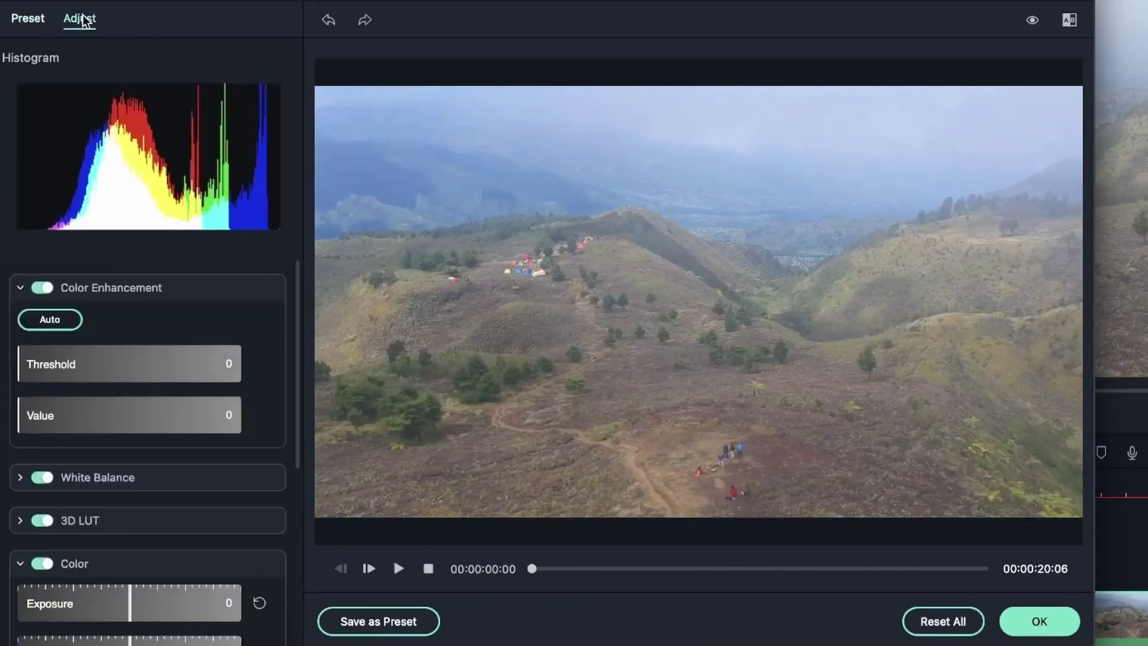
pyautogui.scroll(-3, 51, 359)
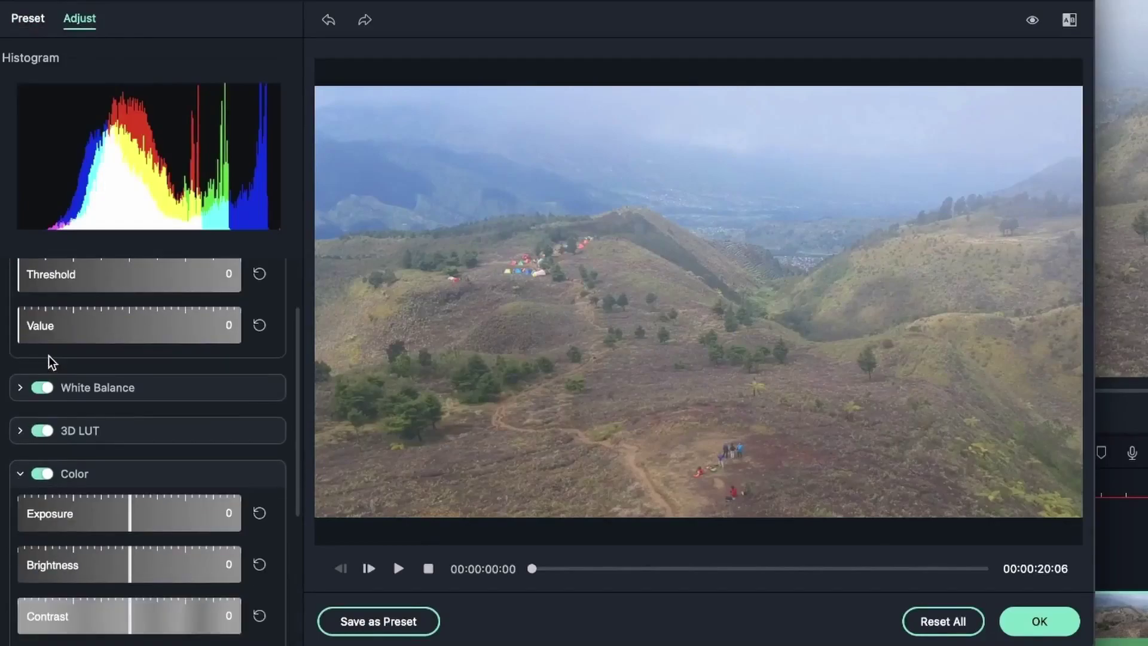
pyautogui.click(65, 437)
pyautogui.scroll(-3, 98, 436)
pyautogui.click(114, 389)
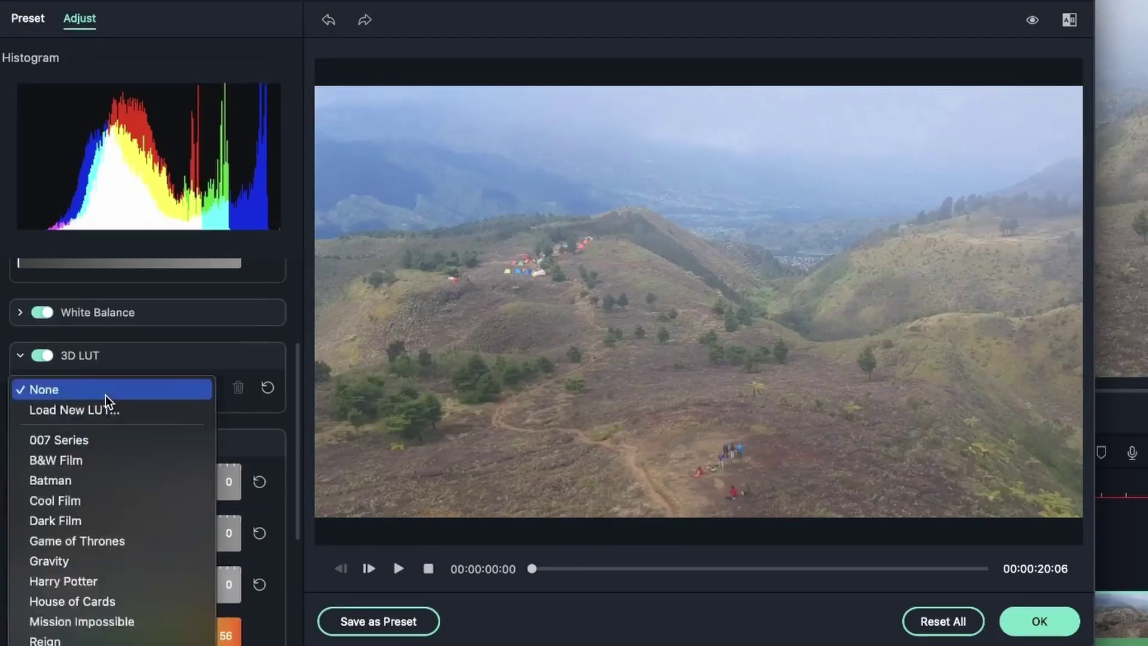